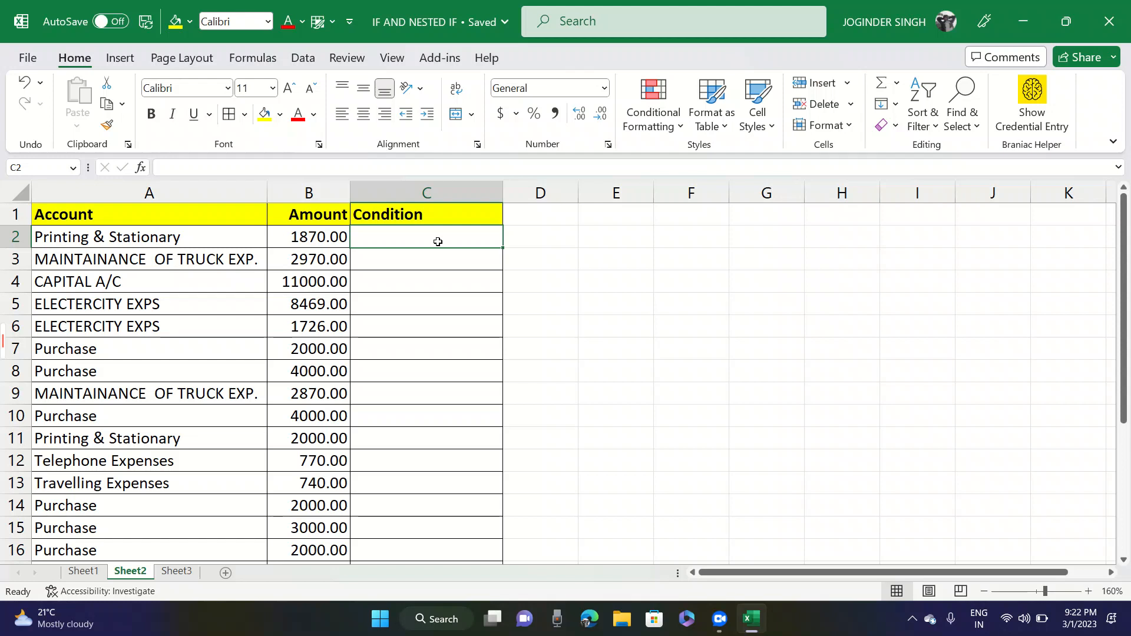
click(175, 236)
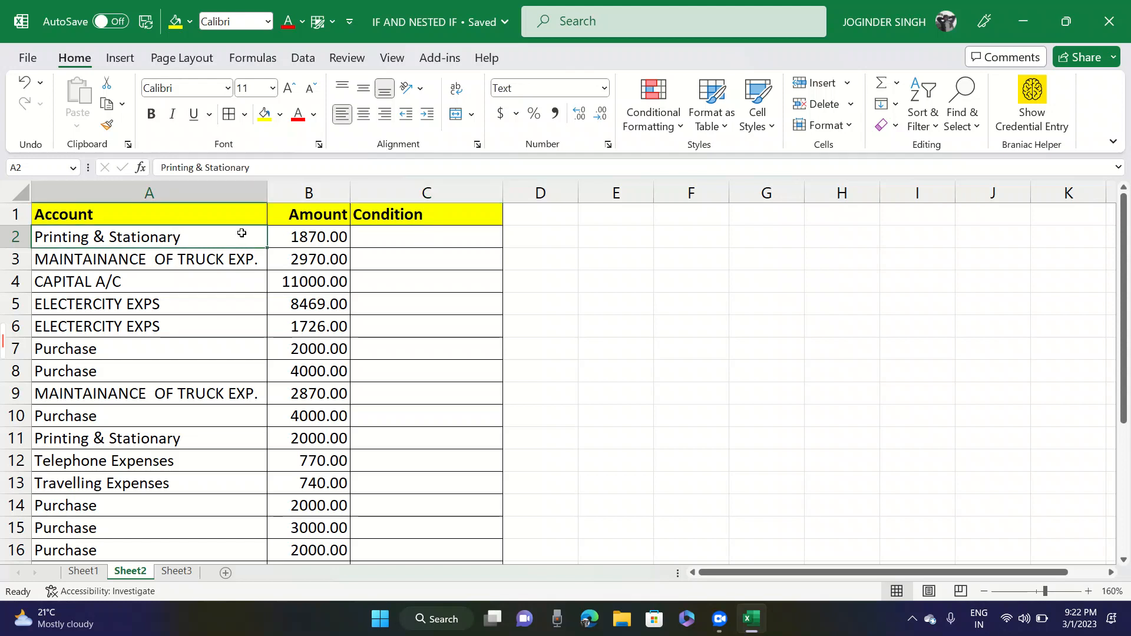
click(299, 234)
click(390, 233)
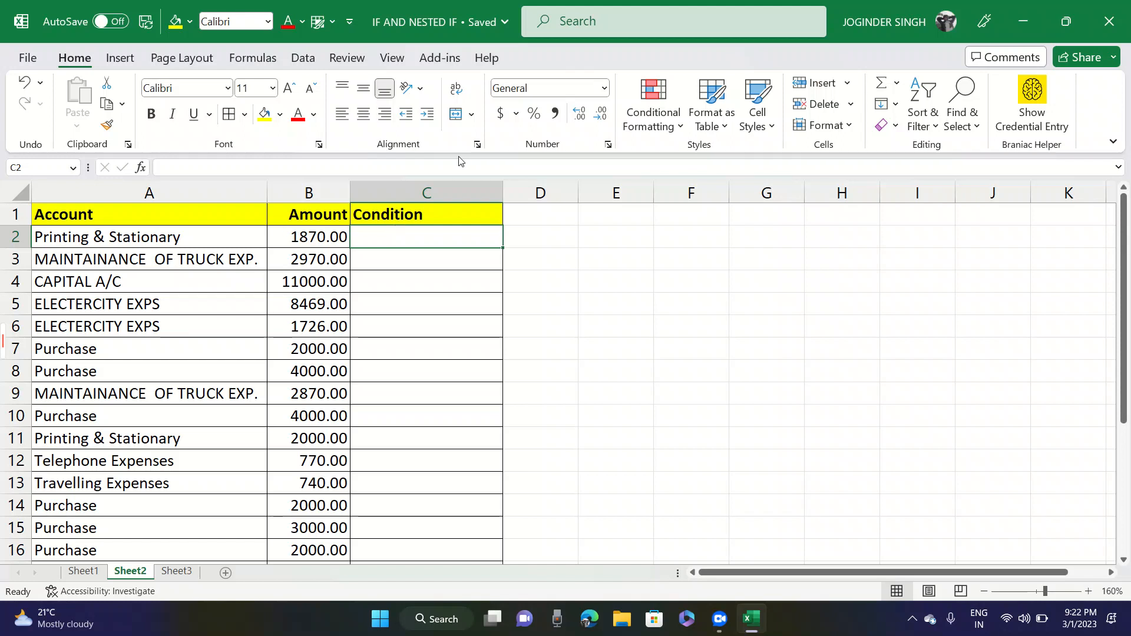
click(303, 236)
click(374, 235)
text(=if)
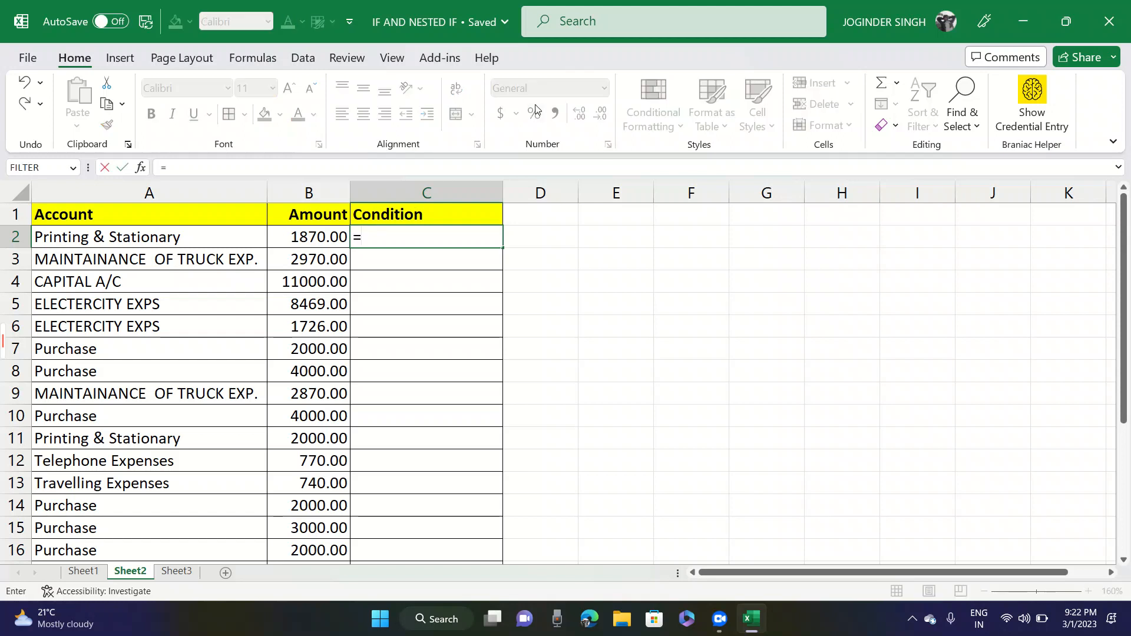
key(super+c)
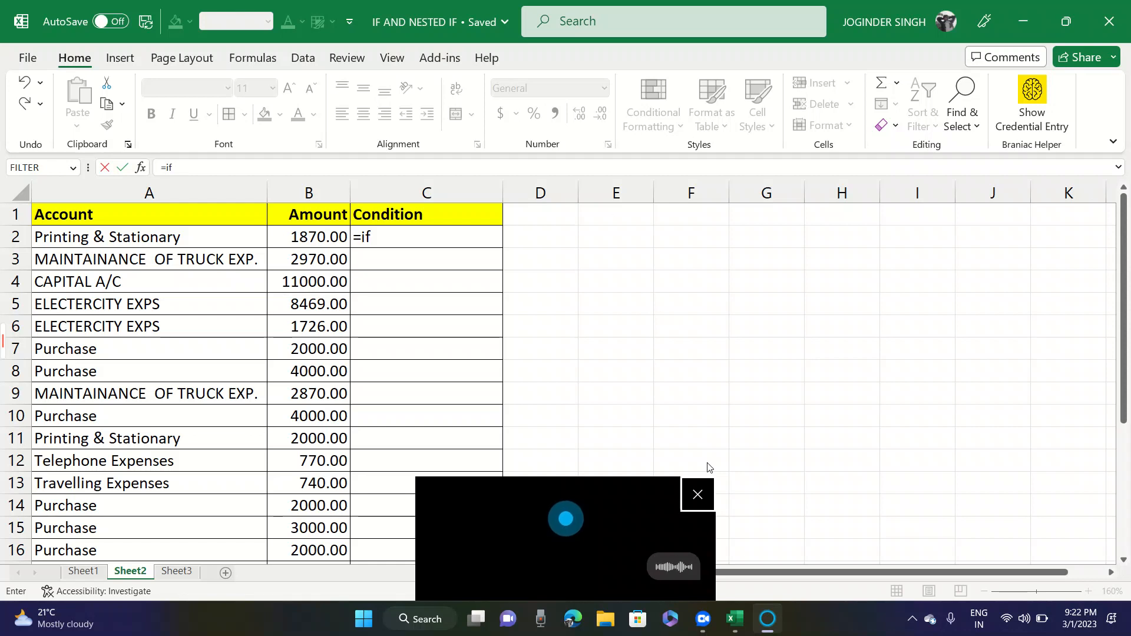
click(702, 495)
click(703, 496)
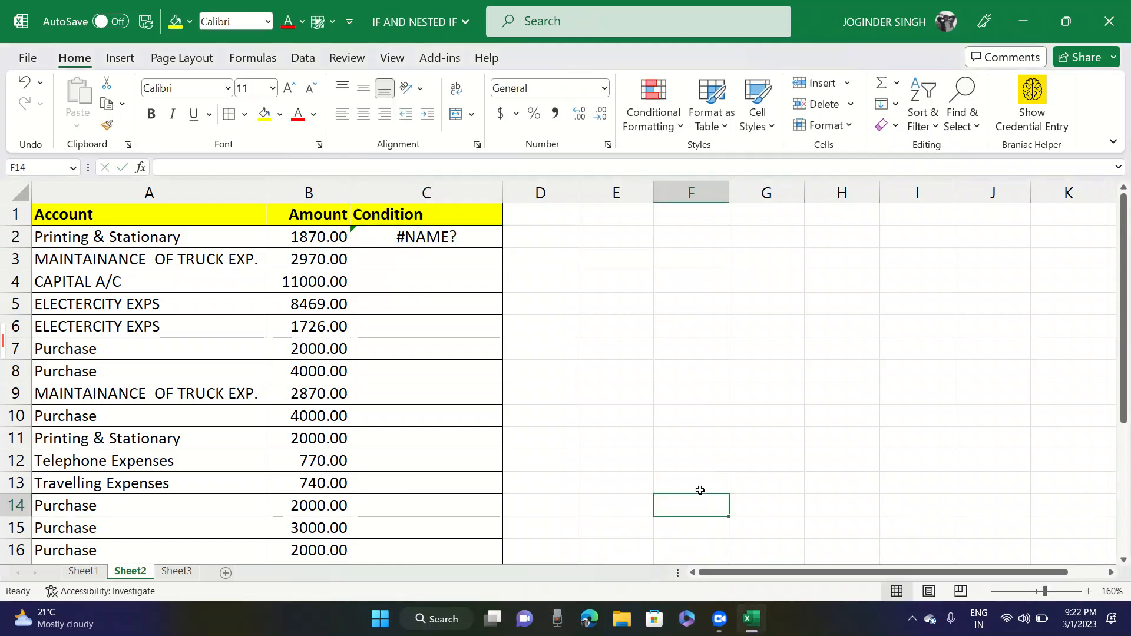
- Begin an IF formula in C2 that tests whether the amount in B2 is greater than 3000
click(457, 247)
key(Caps_Lock)
text(=IF()
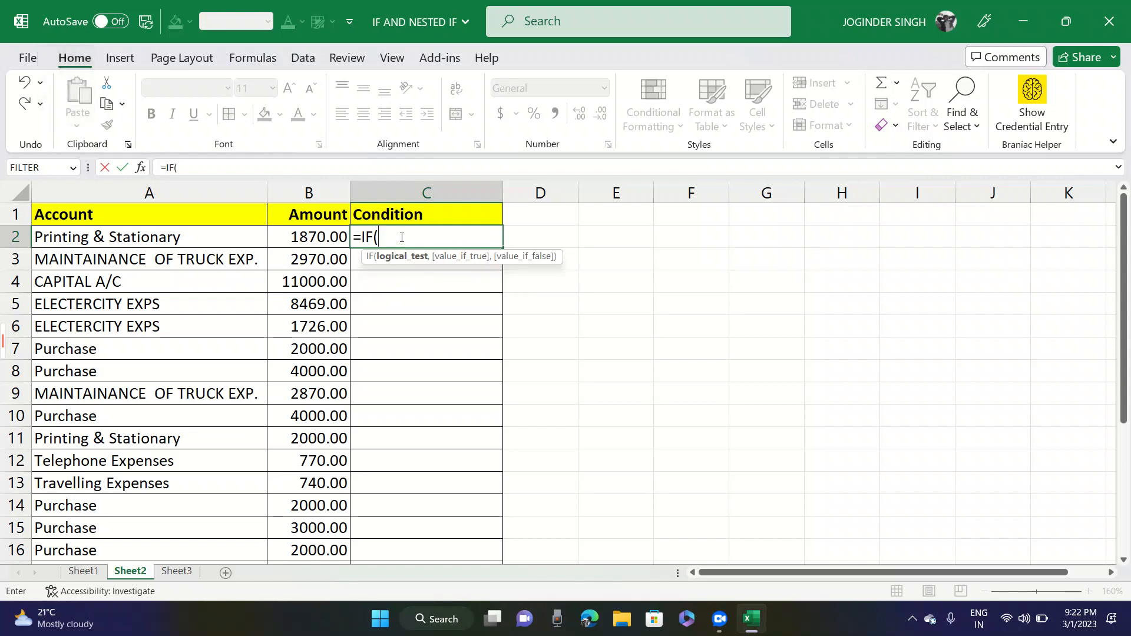
click(300, 236)
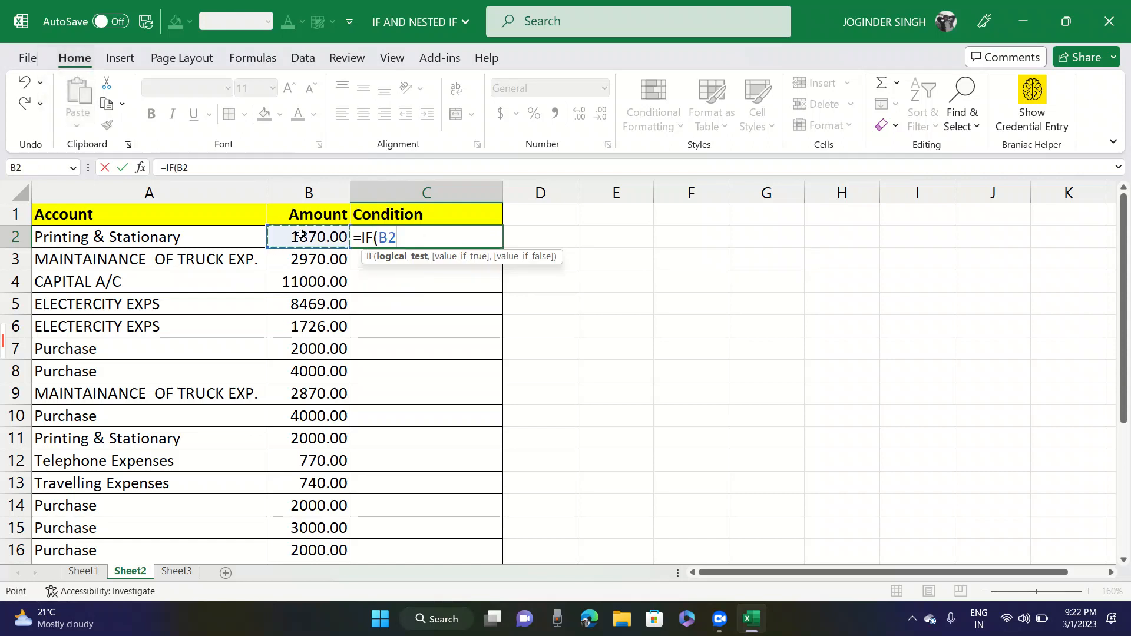
text(>3000)
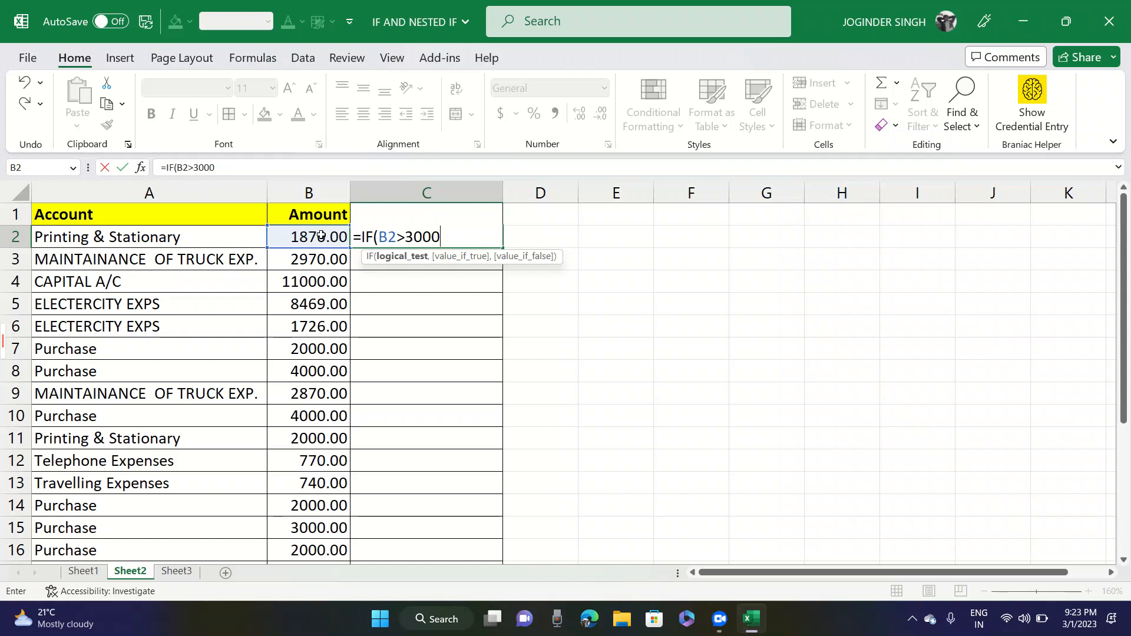
- Complete the C2 formula so it returns "MORE AMOUNT" when true and empty text ("") when false
text(,)
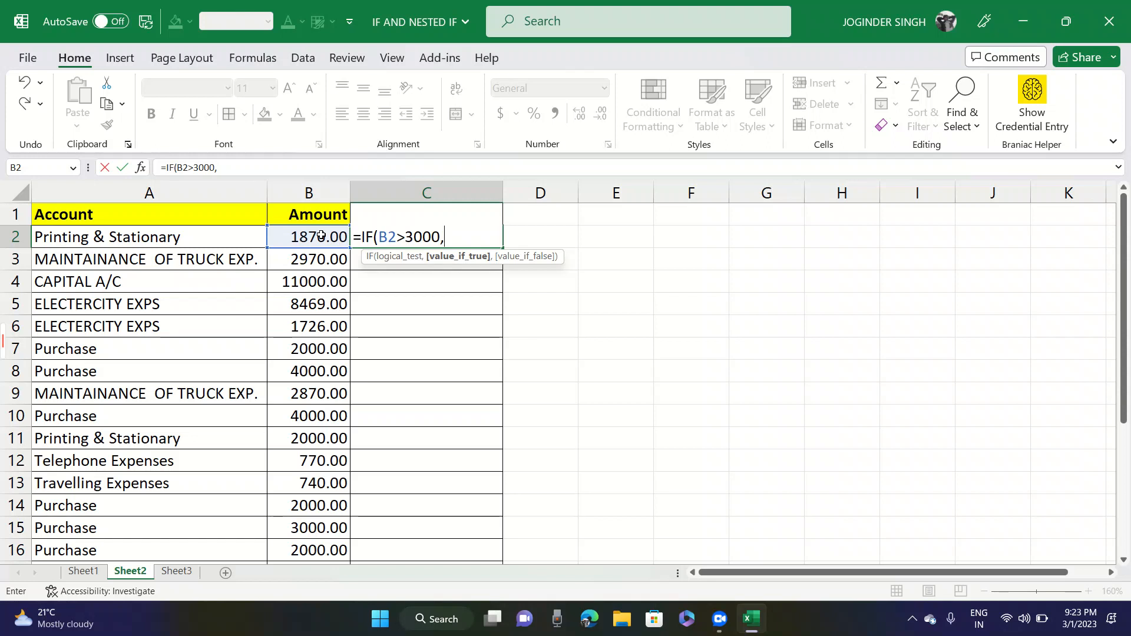
text("MORE AMOUNT)
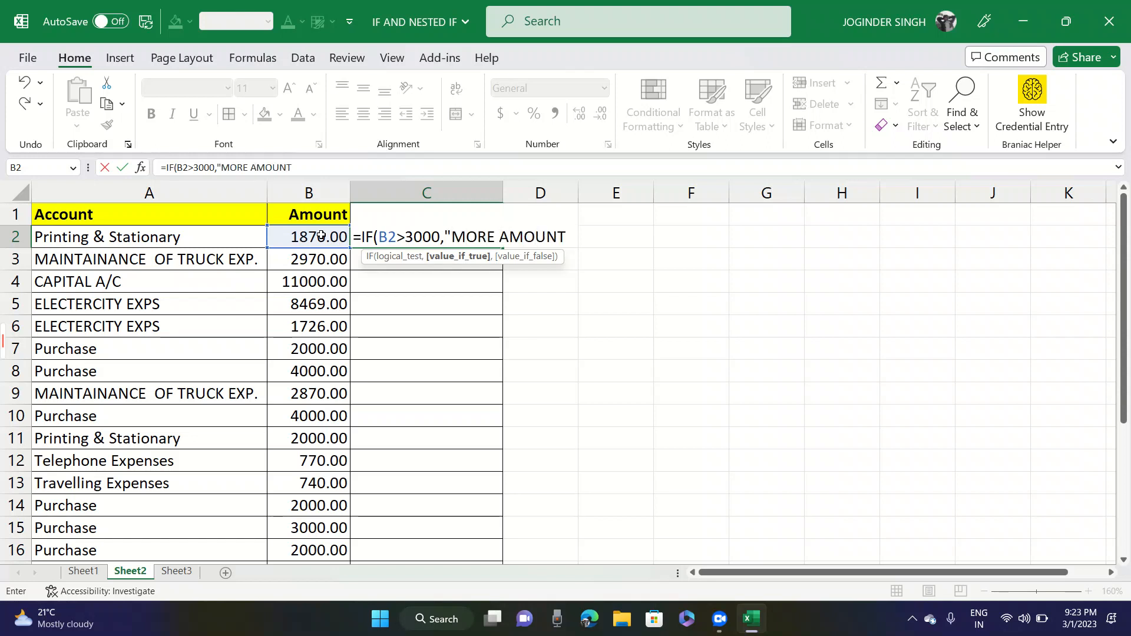
text(")
text(,)
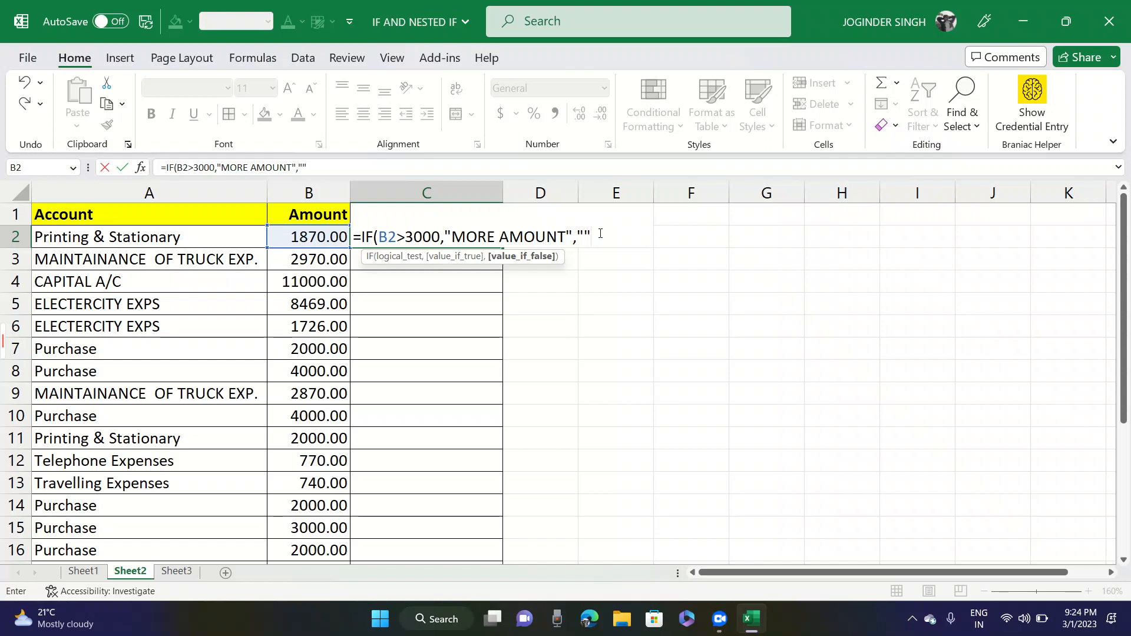
text())
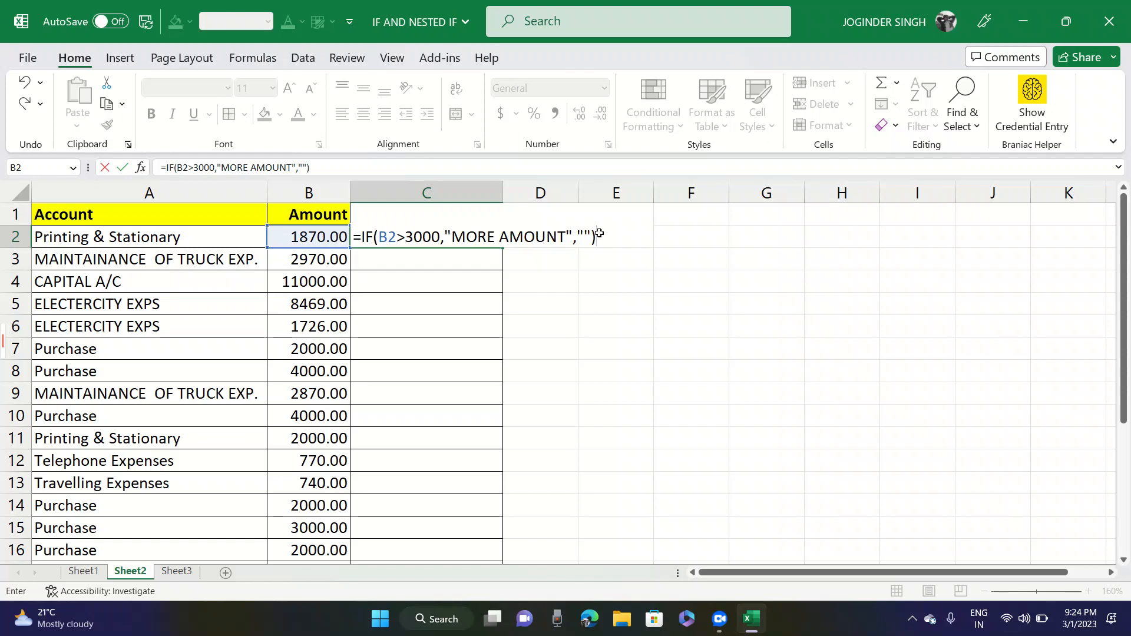
key(Escape)
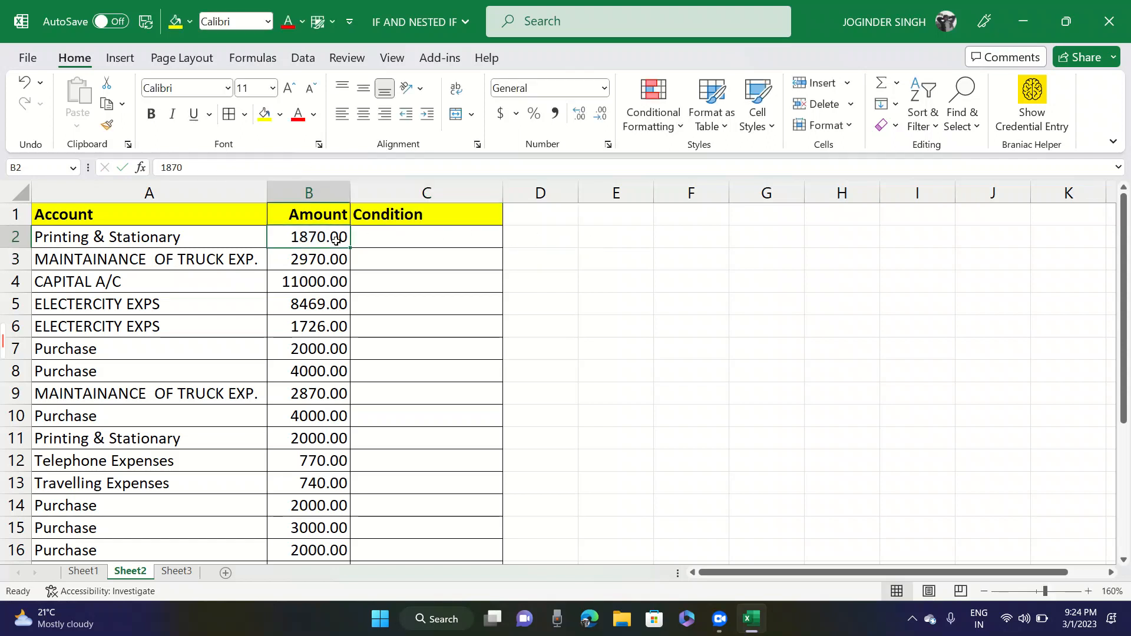
- Fill the IF formula from C2 down through C4
click(385, 242)
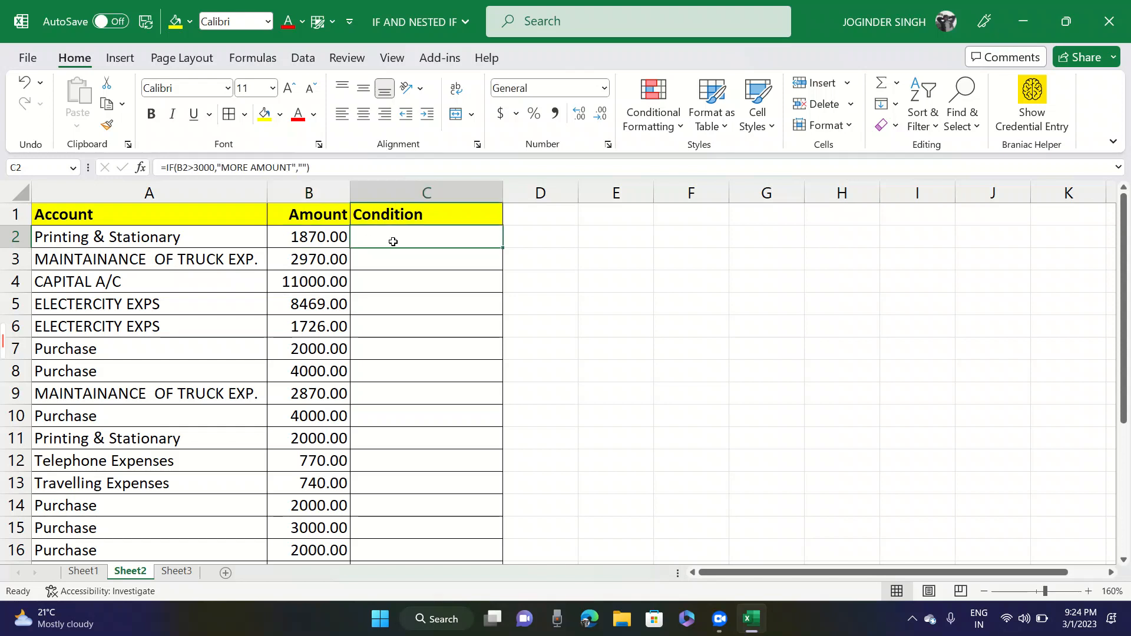
drag(505, 251, 505, 275)
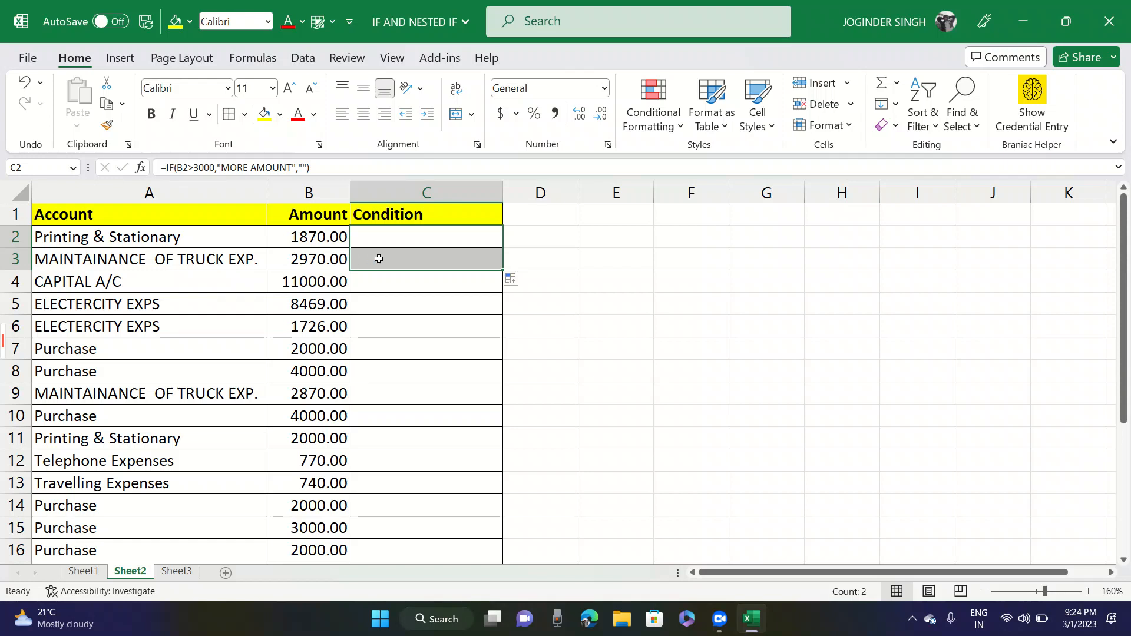
drag(504, 270, 504, 296)
click(463, 283)
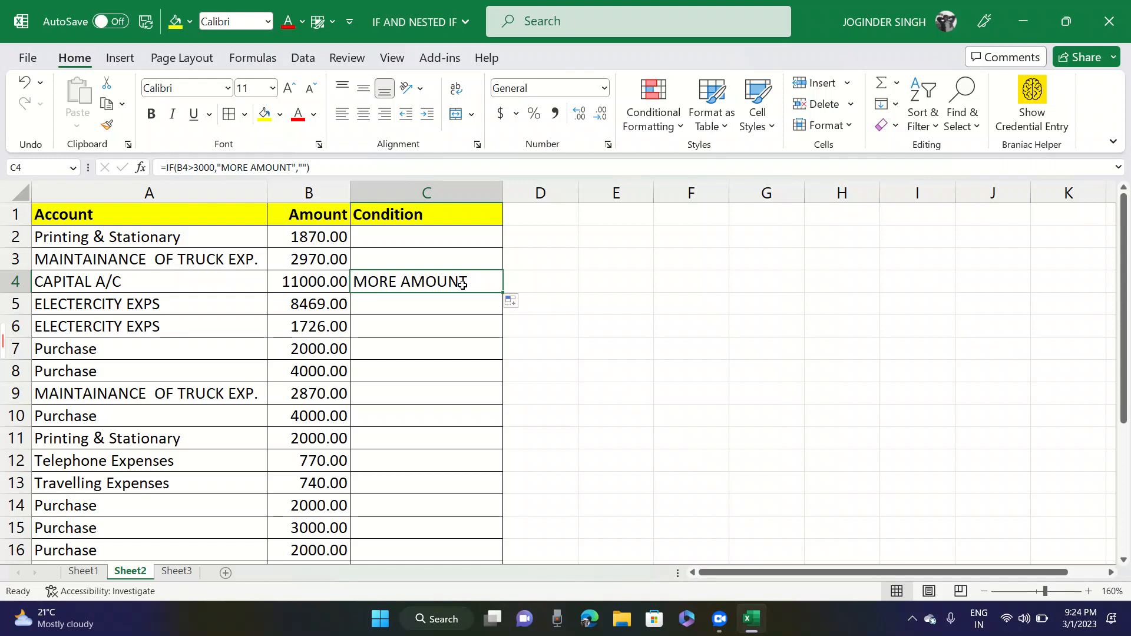
- Set the CAPITAL A/C amount in B4 to 2900 and check the formula result beside it
click(318, 280)
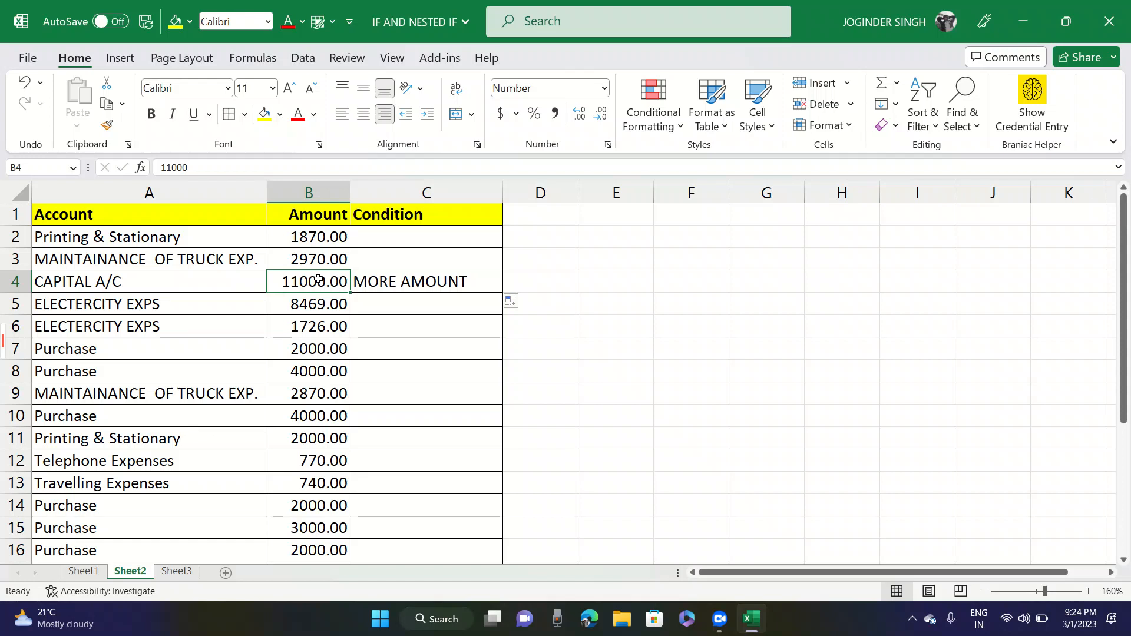
click(388, 284)
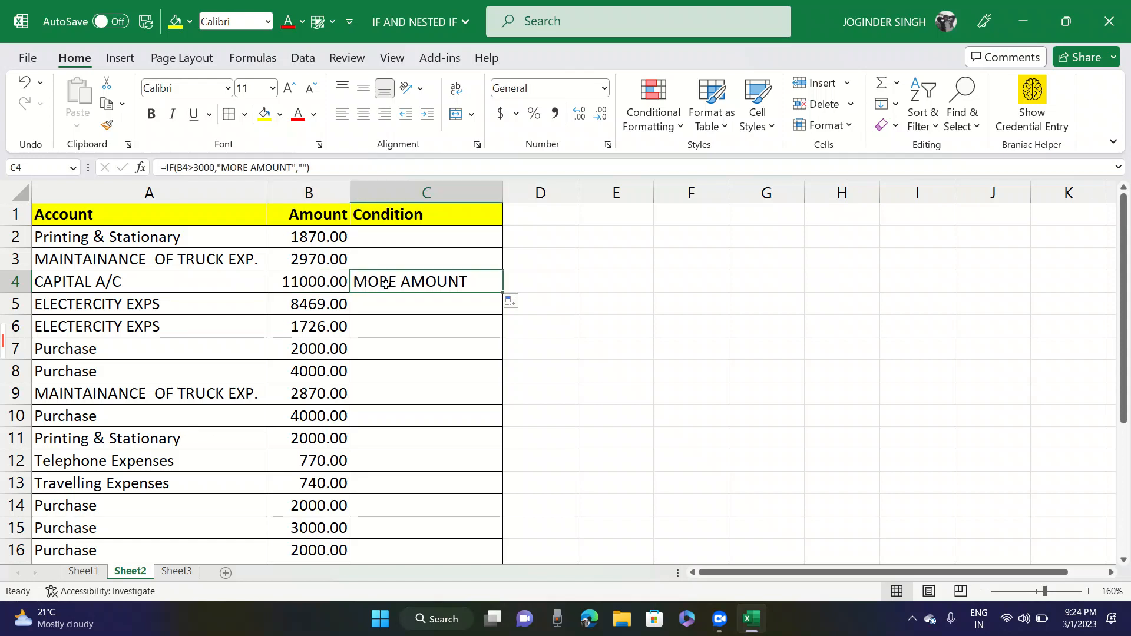
click(334, 280)
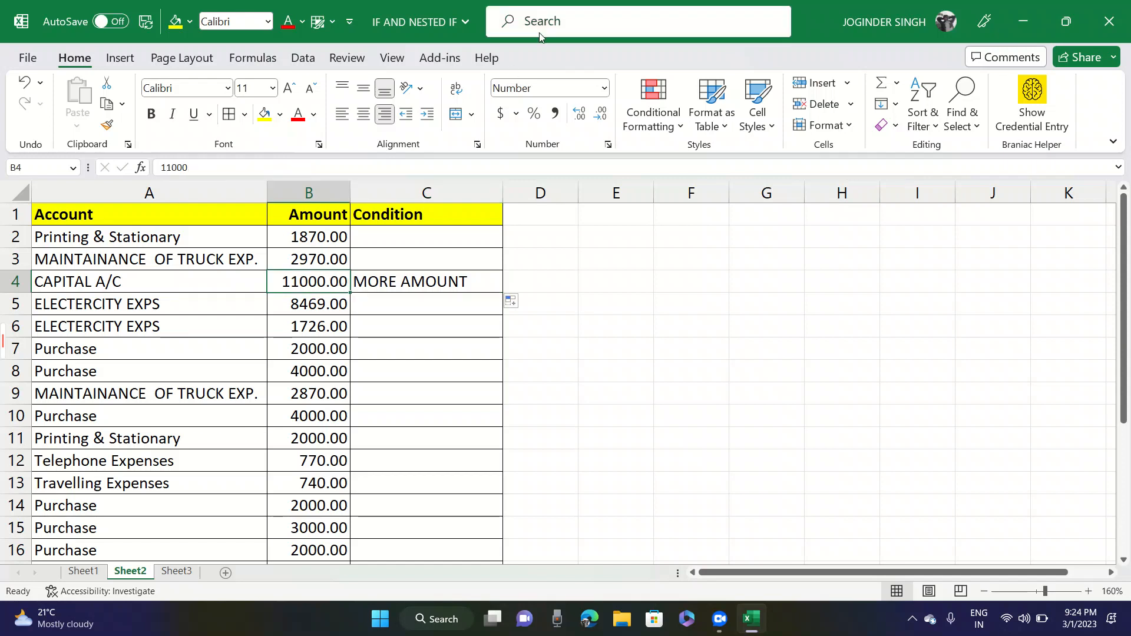
text(2900)
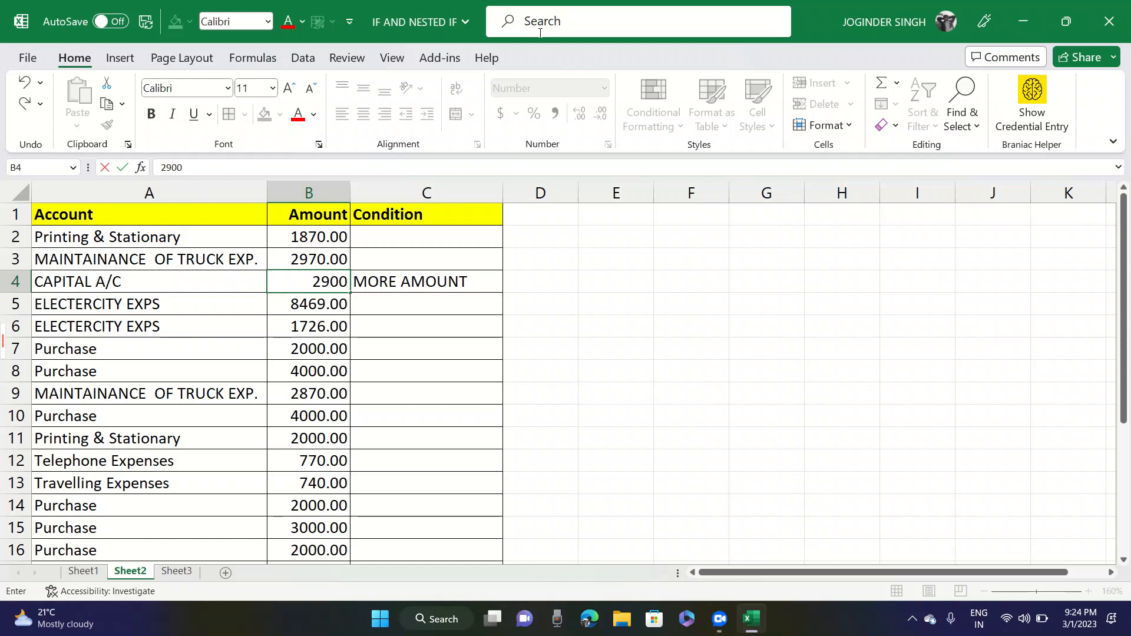
click(369, 319)
click(372, 281)
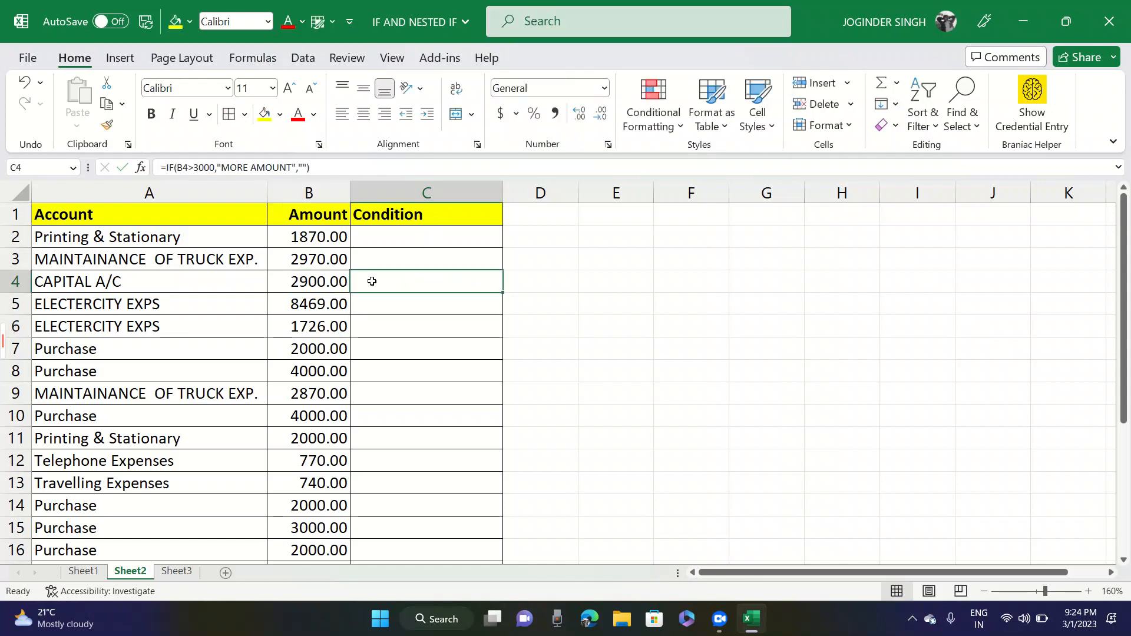
- Set the CAPITAL A/C amount in B4 to 3100
click(333, 281)
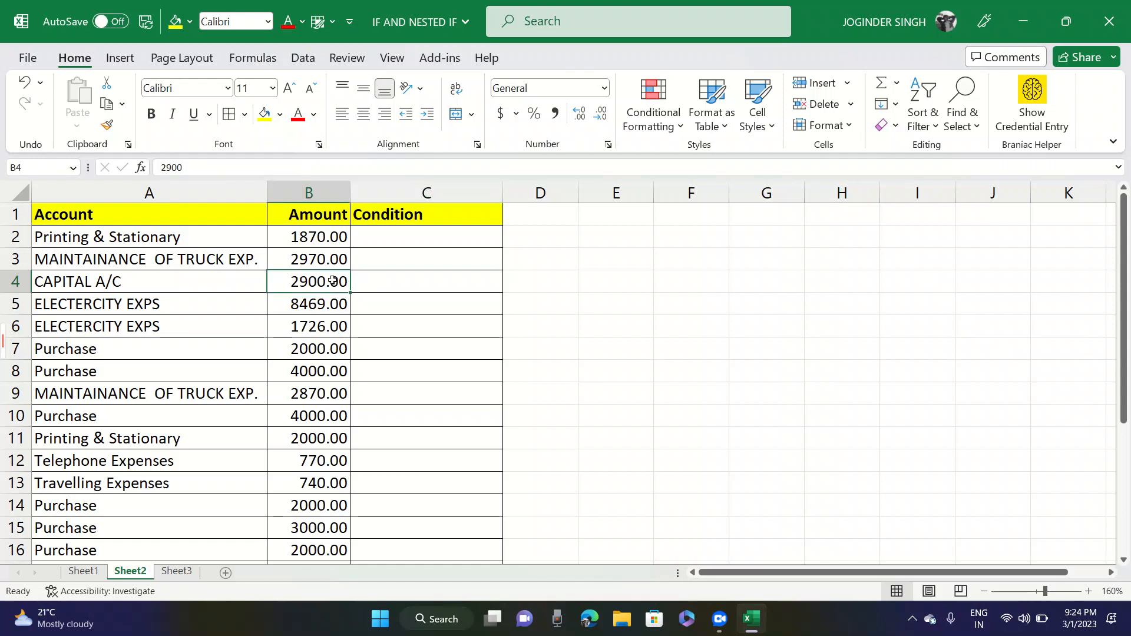
double_click(333, 281)
text(3100)
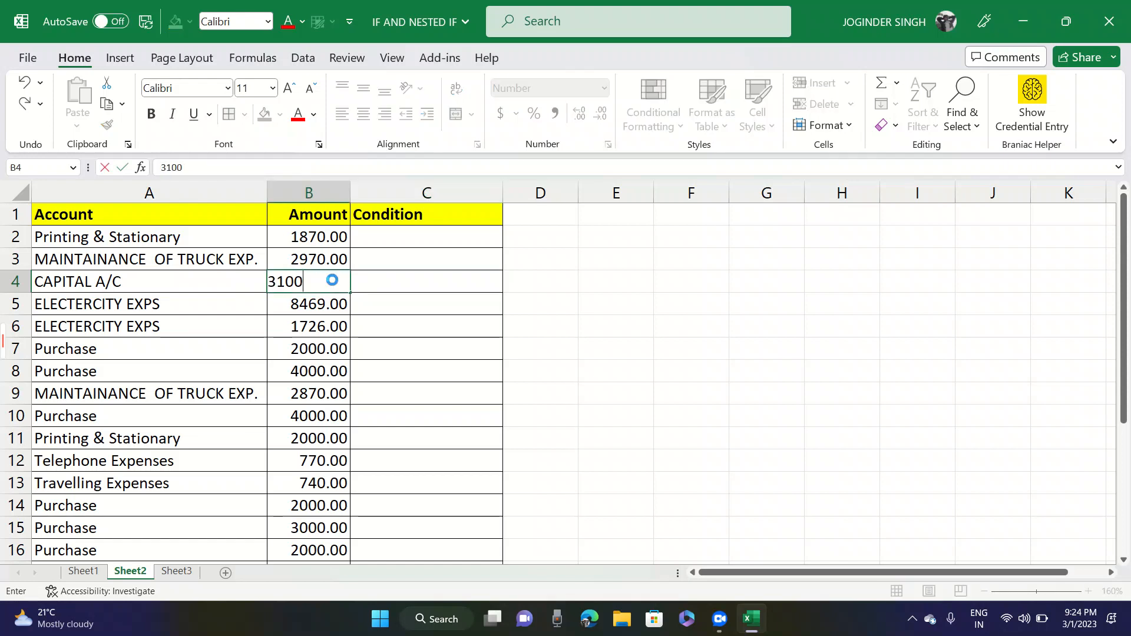
key(Tab)
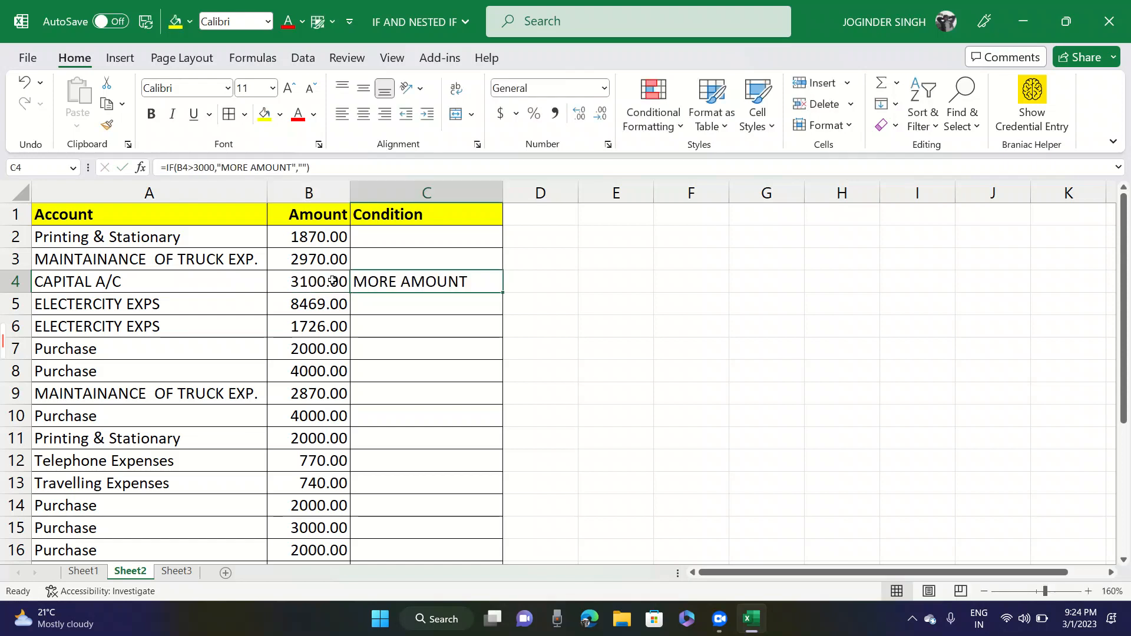
- Fill the IF formula from C4 down the Condition column to C21
key(Down)
key(Up)
drag(503, 297, 501, 297)
drag(472, 524, 468, 550)
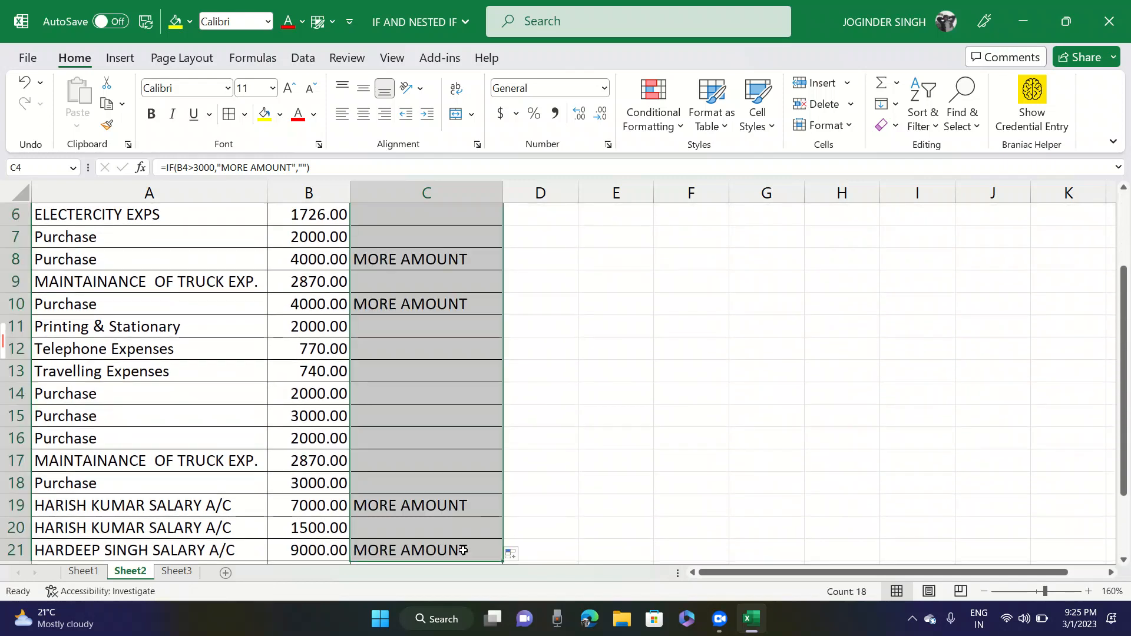
- Compare the amount and condition in row 10, and examine the arguments of the IF formula in C2
click(305, 307)
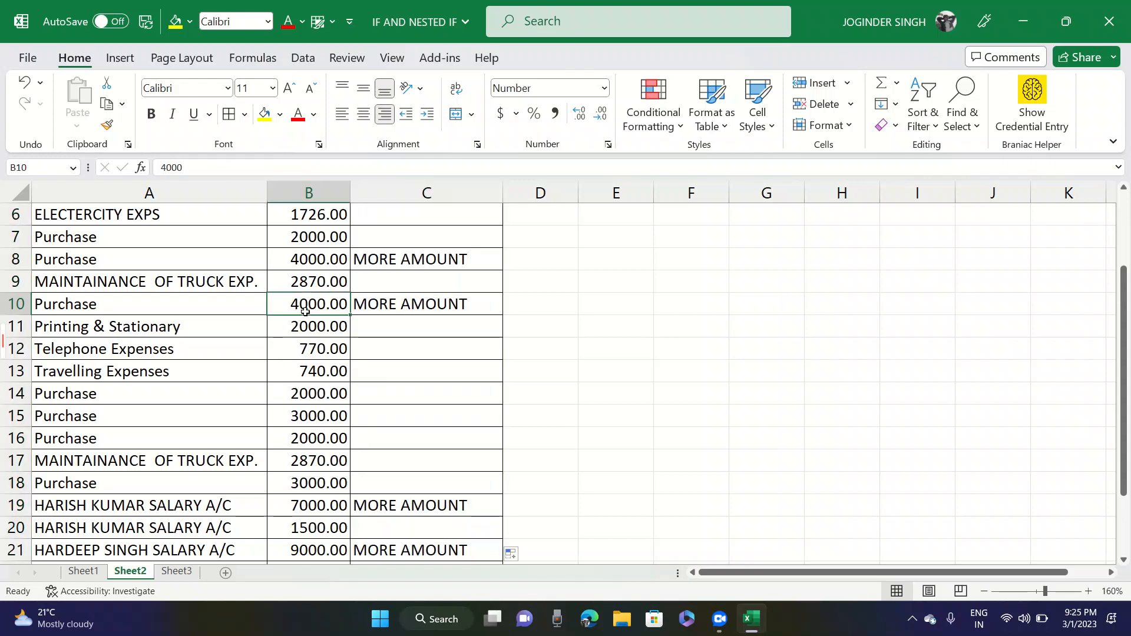
click(371, 303)
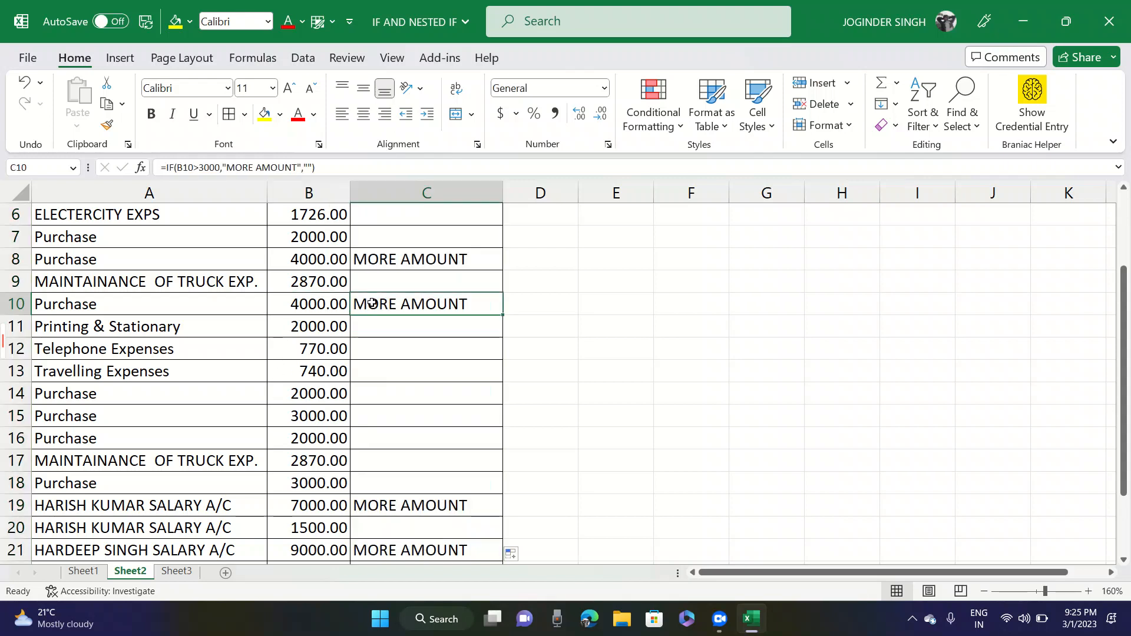
key(Left)
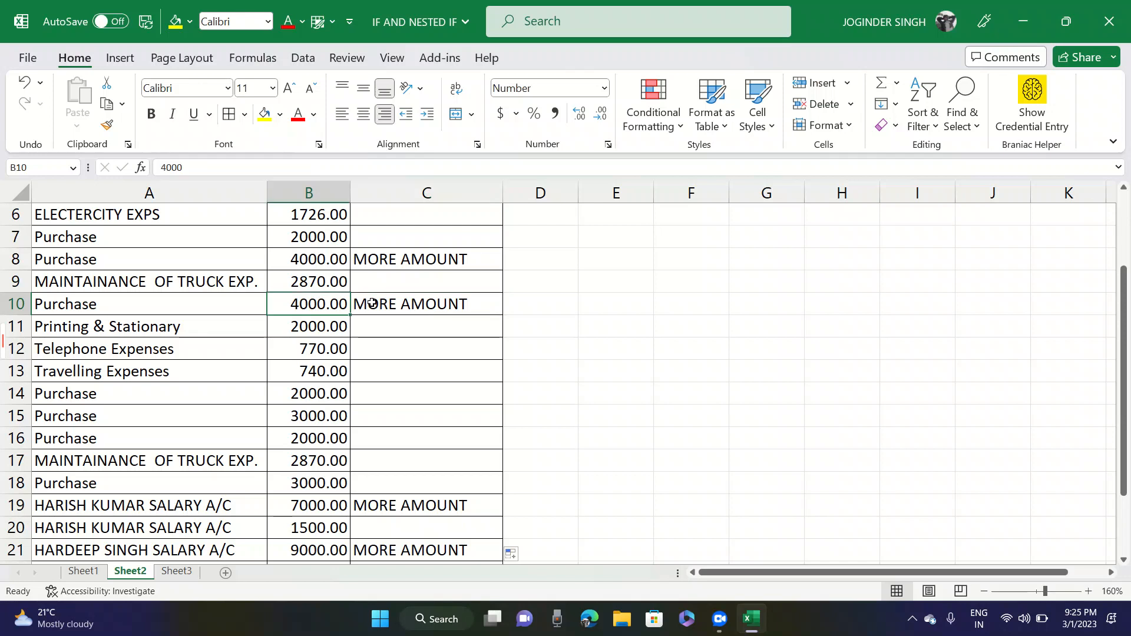
key(ctrl+Up)
key(Down)
key(Right)
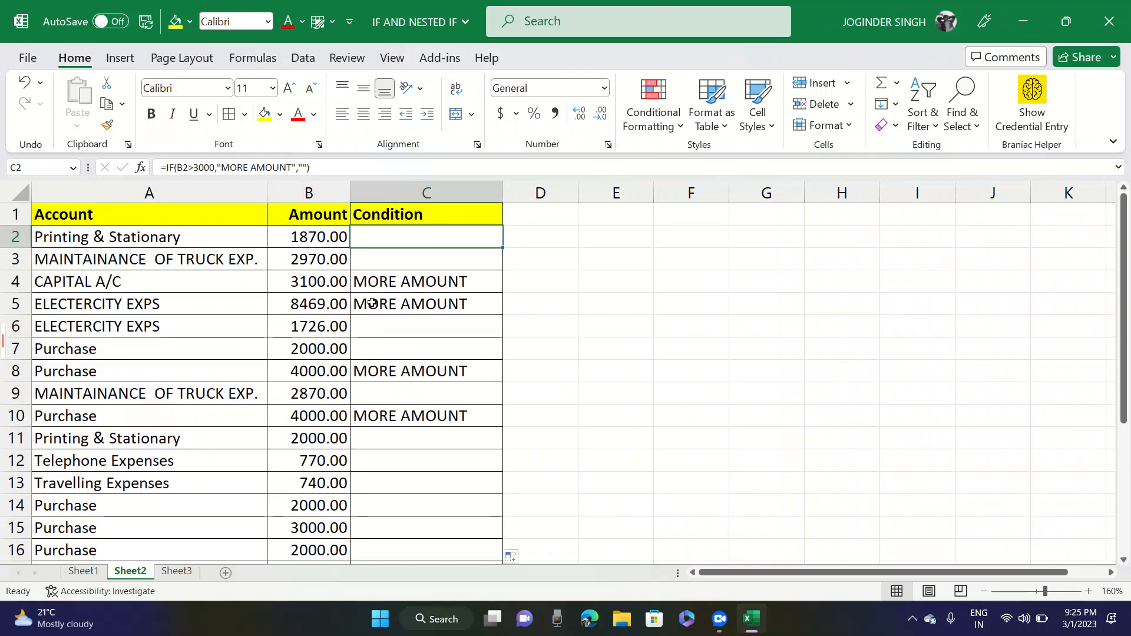
key(F2)
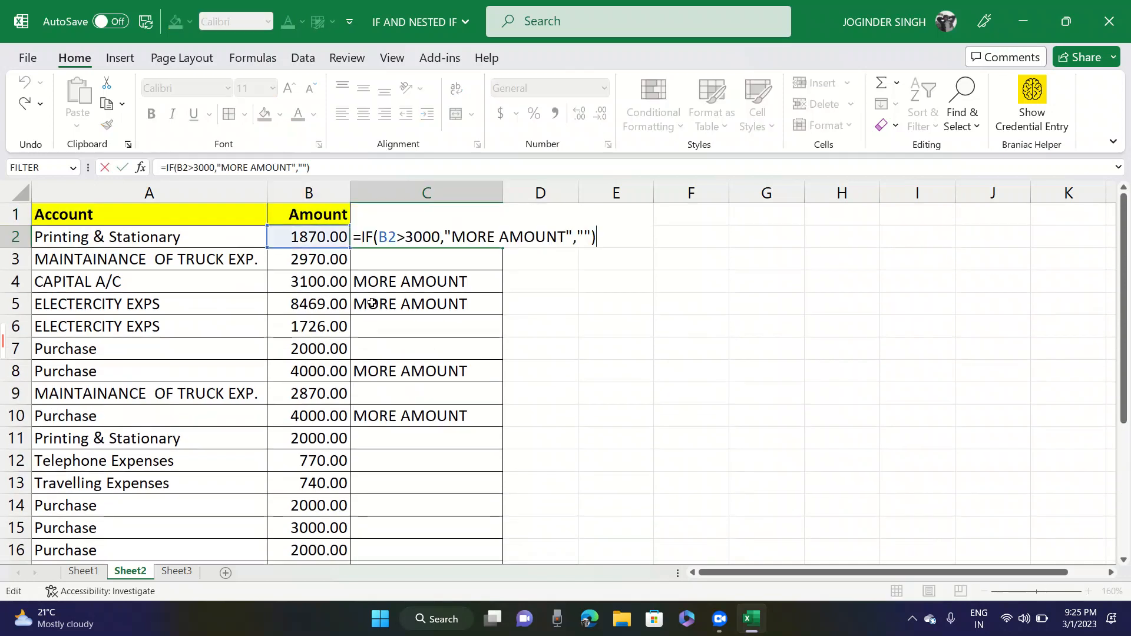
click(415, 236)
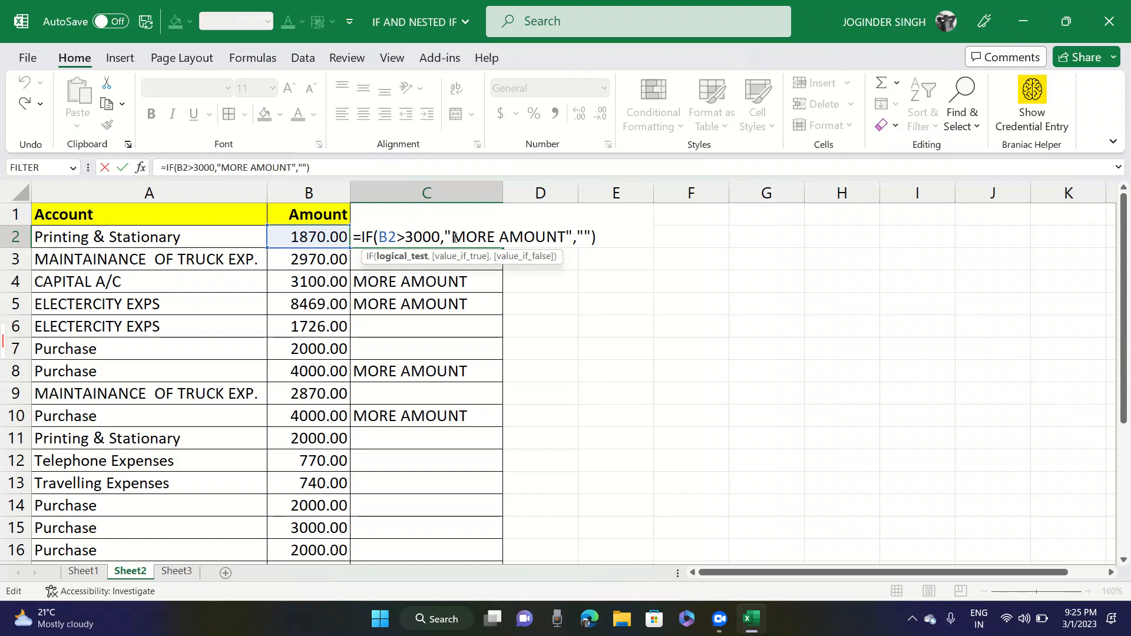
key(Escape)
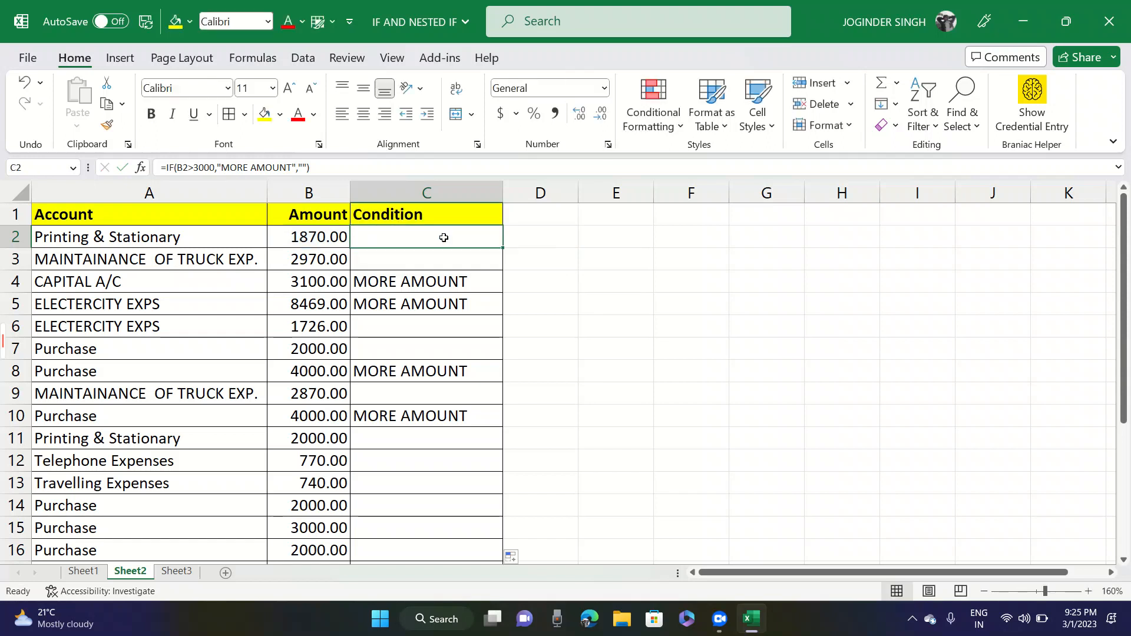
- Clear all formulas from the Condition column, C2 to C21
key(Left)
key(Right)
key(ctrl+shift+Down)
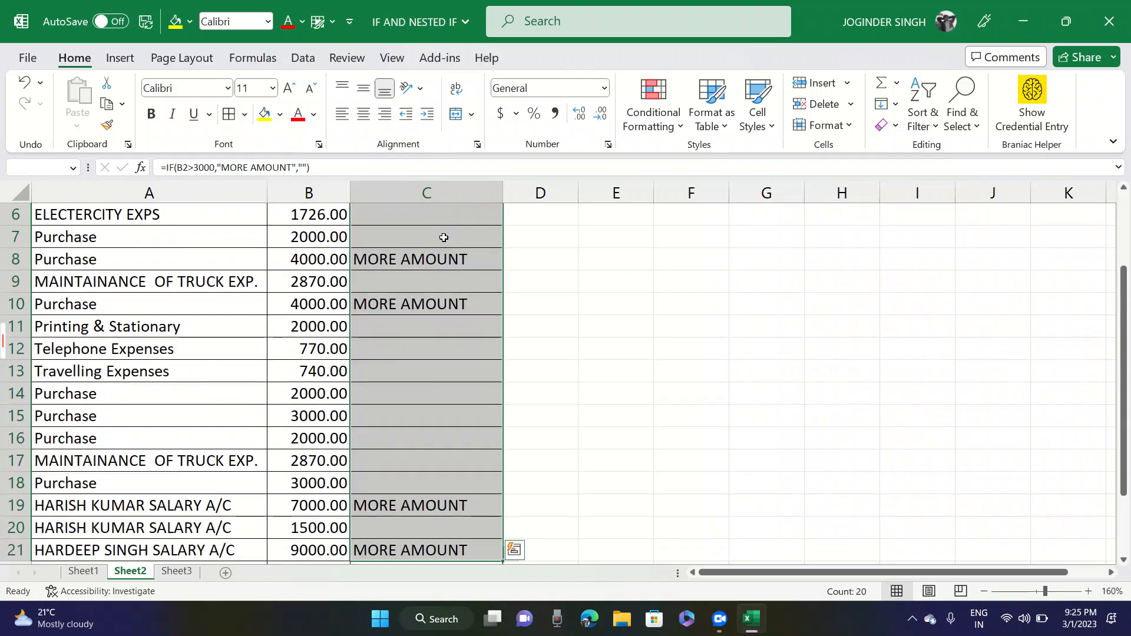
key(Delete)
scroll(444, 238, up, 2)
key(Up)
- Begin an IF formula in C2 with the logical test B2>3000
click(444, 238)
text(=)
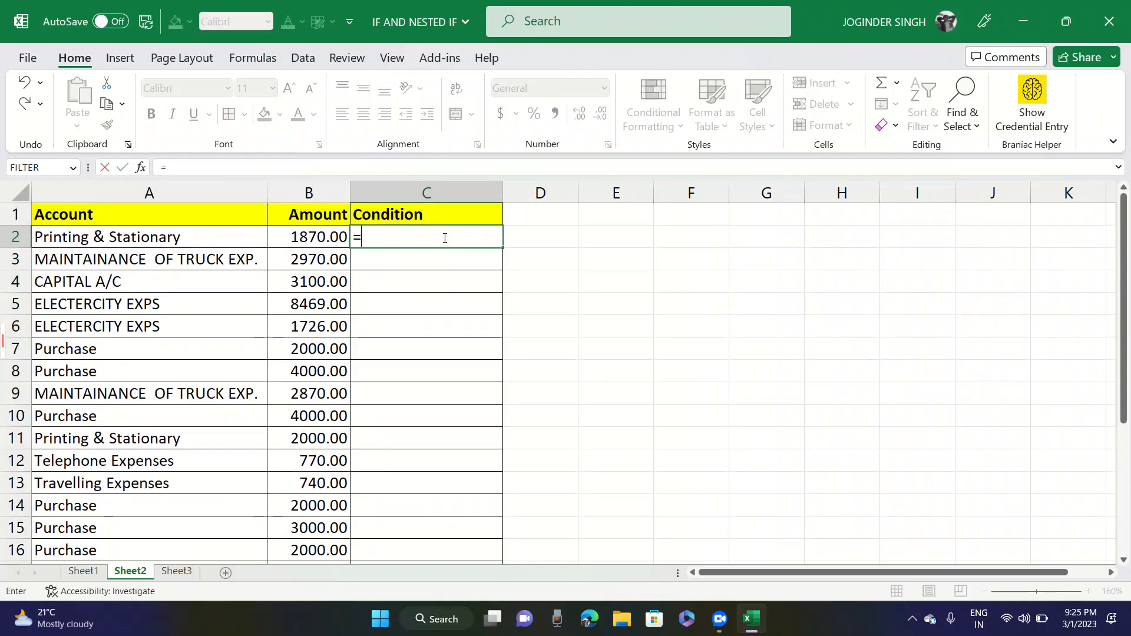
text(IF()
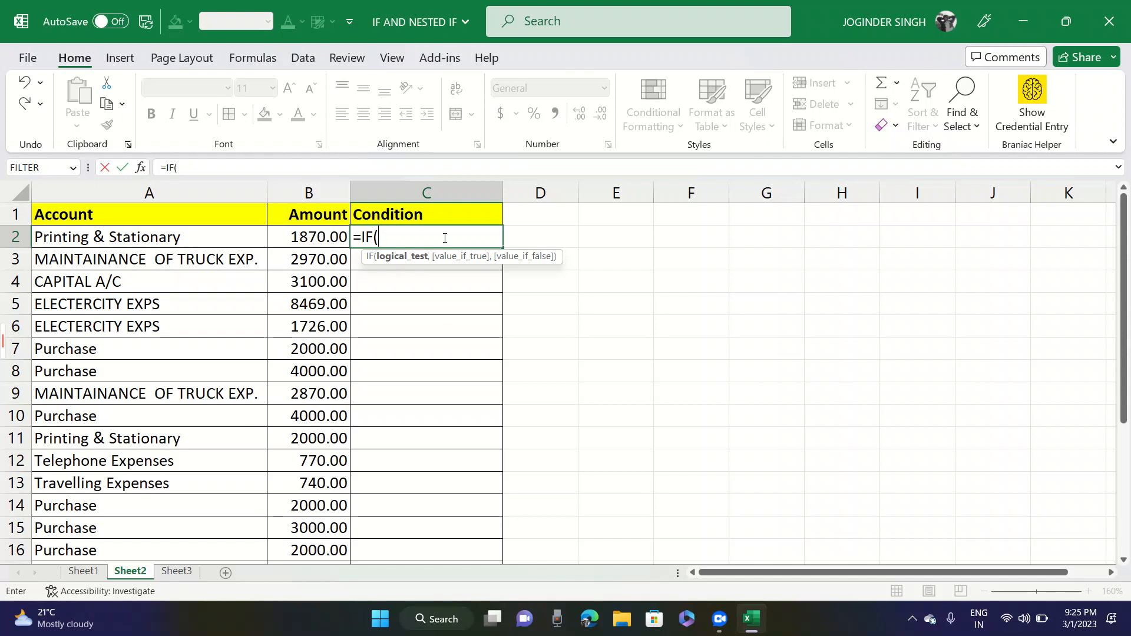
key(Left)
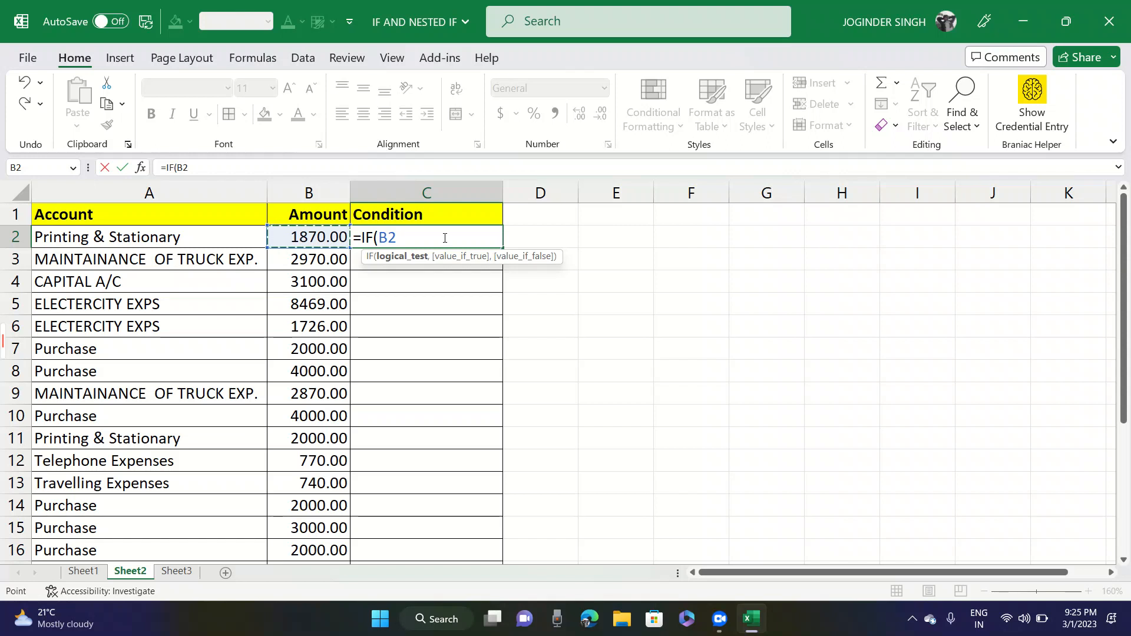
text(>3)
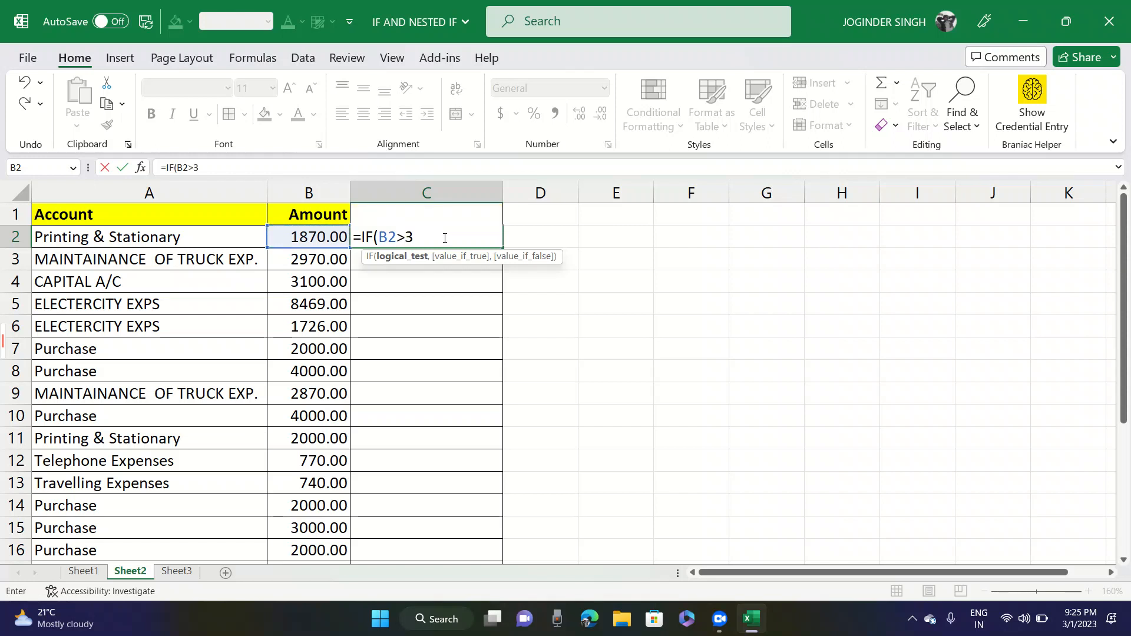
text(000,)
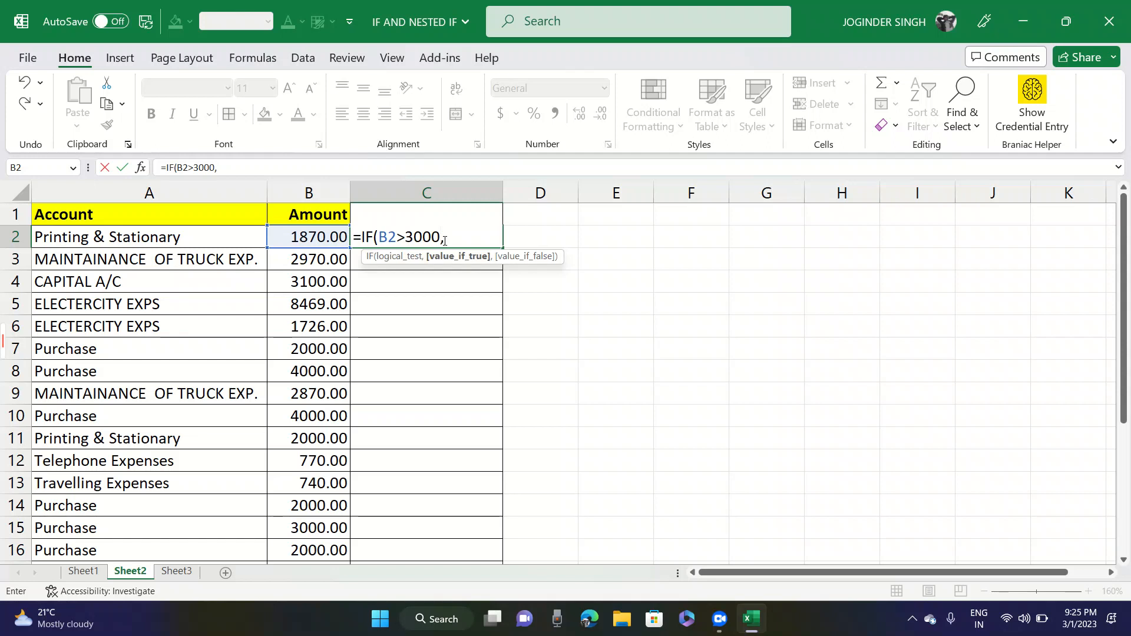
- Add B2*20% as the value-if-true argument of the IF formula in C2
click(324, 236)
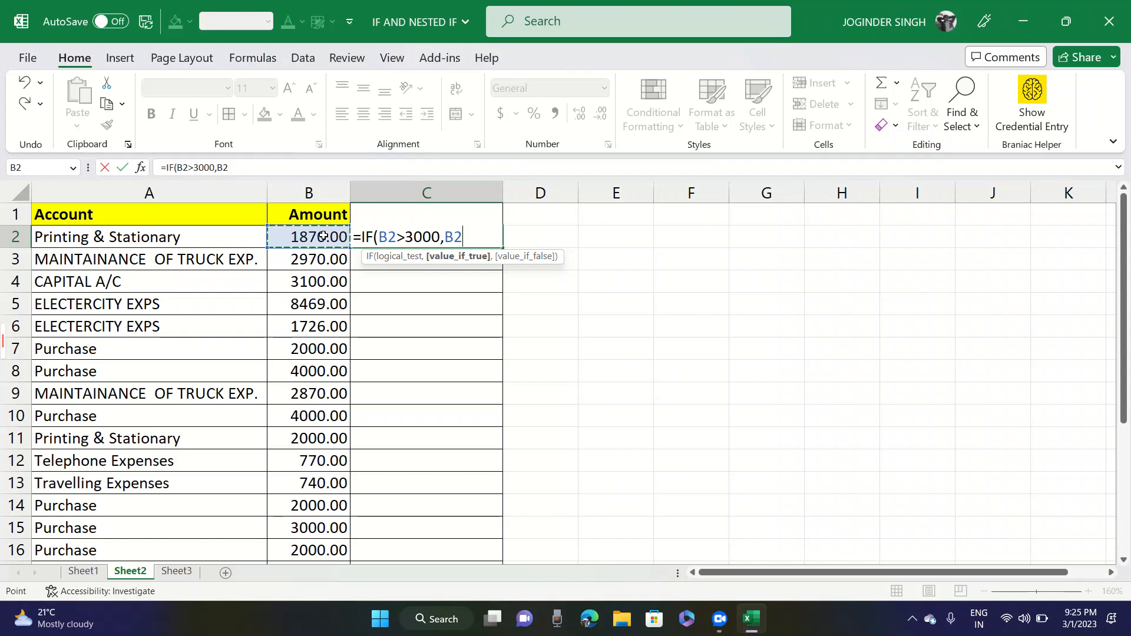
text(*20%)
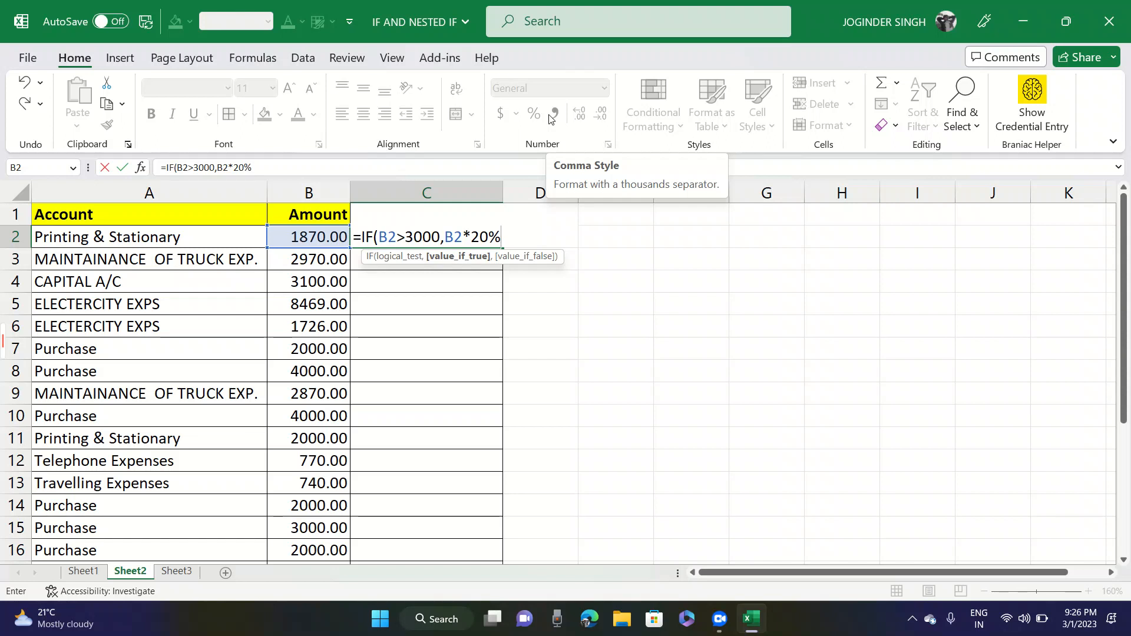
- Add "Less Amt" as the value-if-false argument and complete the IF formula in C2
text(,")
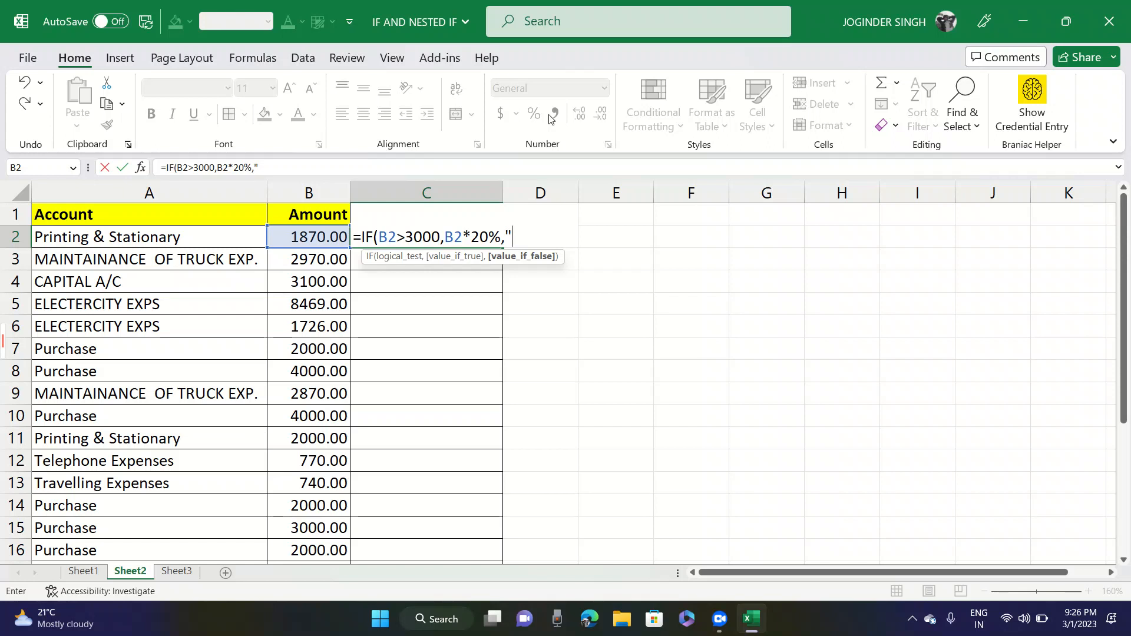
text(lE)
key(BackSpace)
key(BackSpace)
key(Caps_Lock)
text(Less Amt")
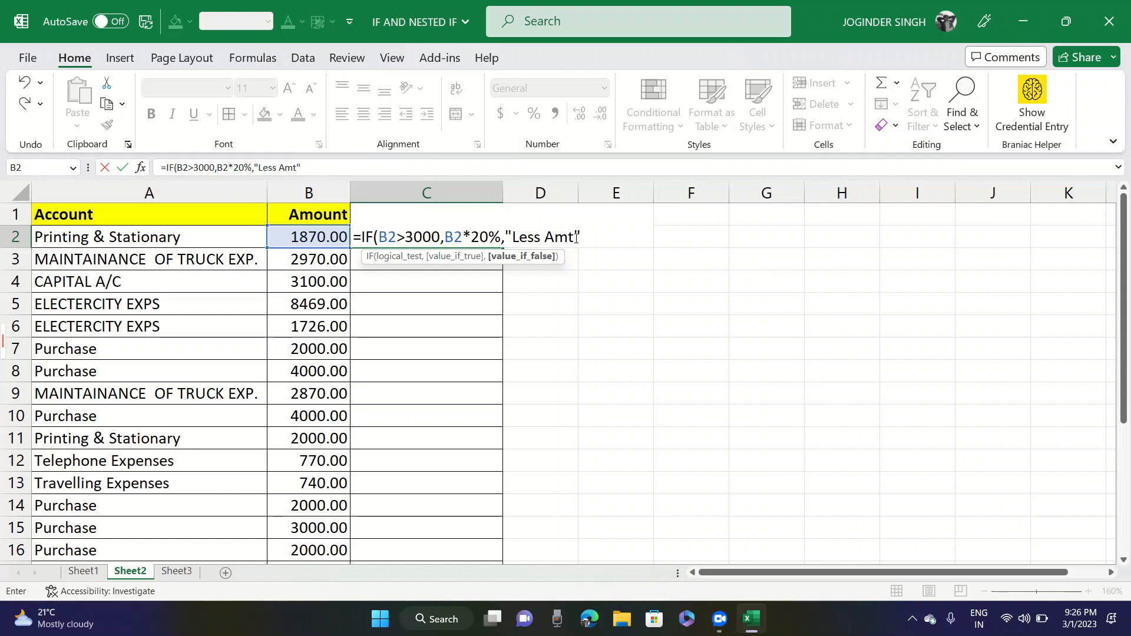
text())
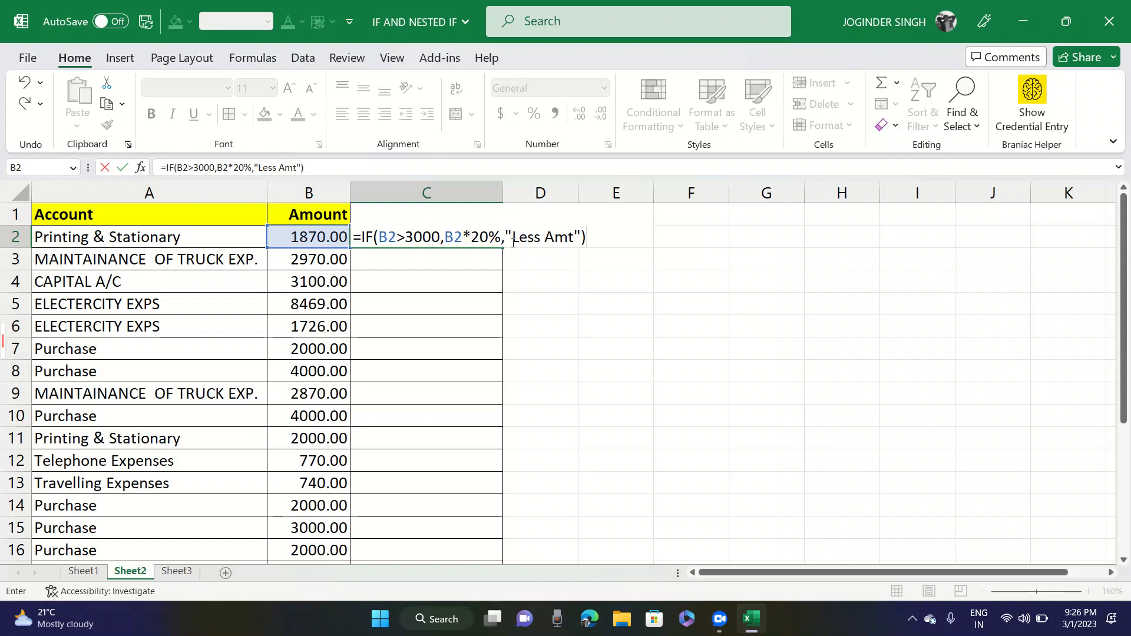
key(Return)
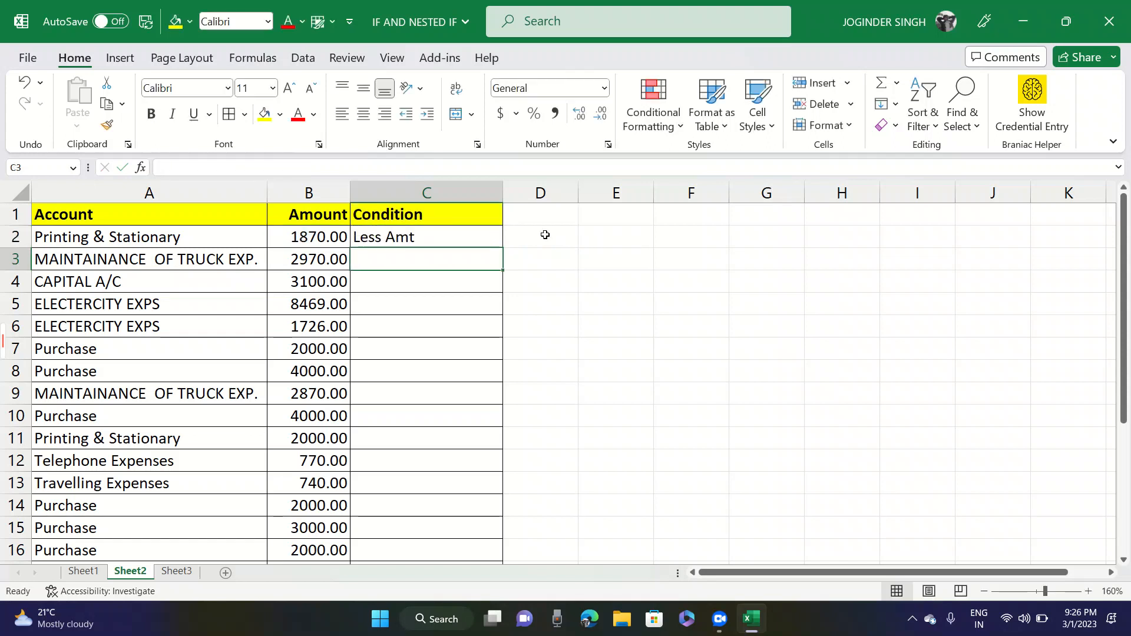
- Fill the IF formula from C2 down the Condition column to C20, and check the CAPITAL A/C amount and condition in row 4
key(Up)
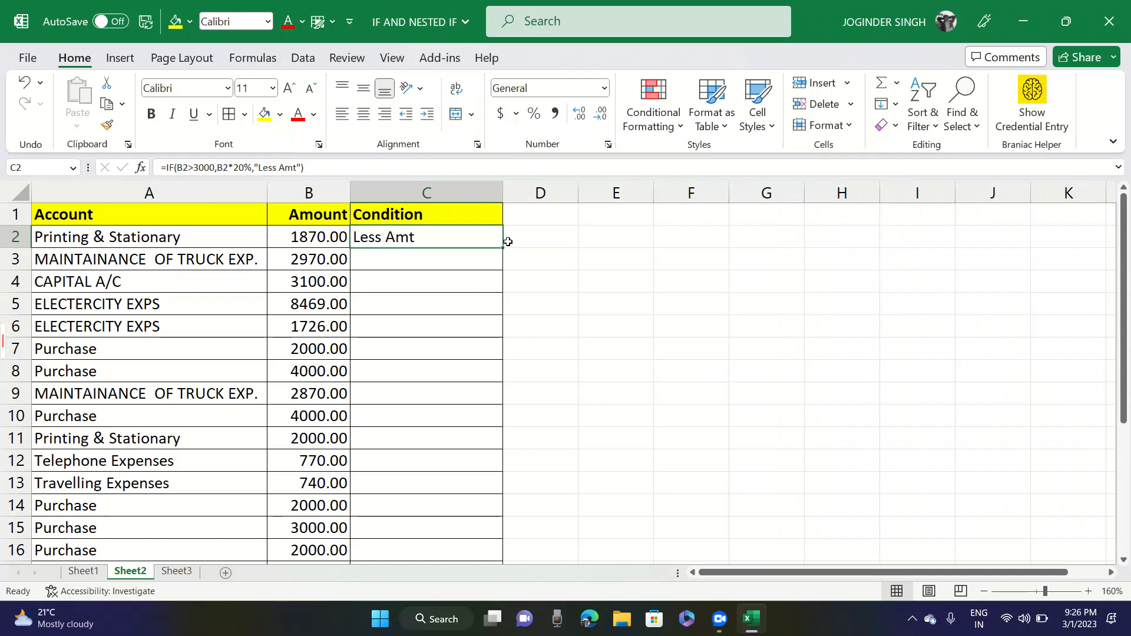
drag(502, 248, 463, 552)
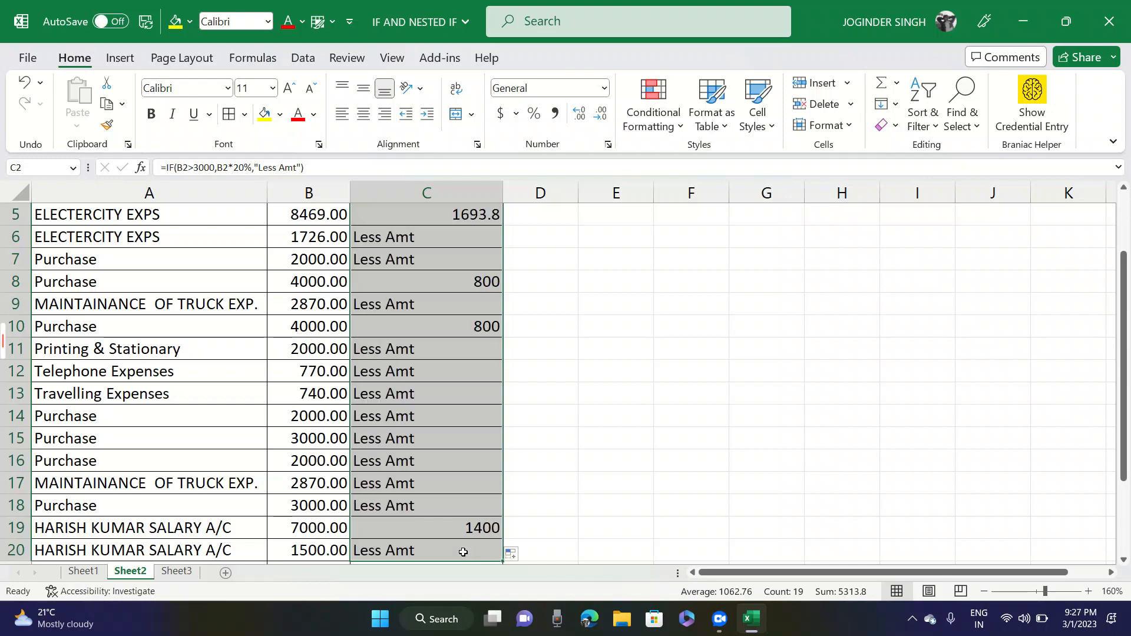
key(Down)
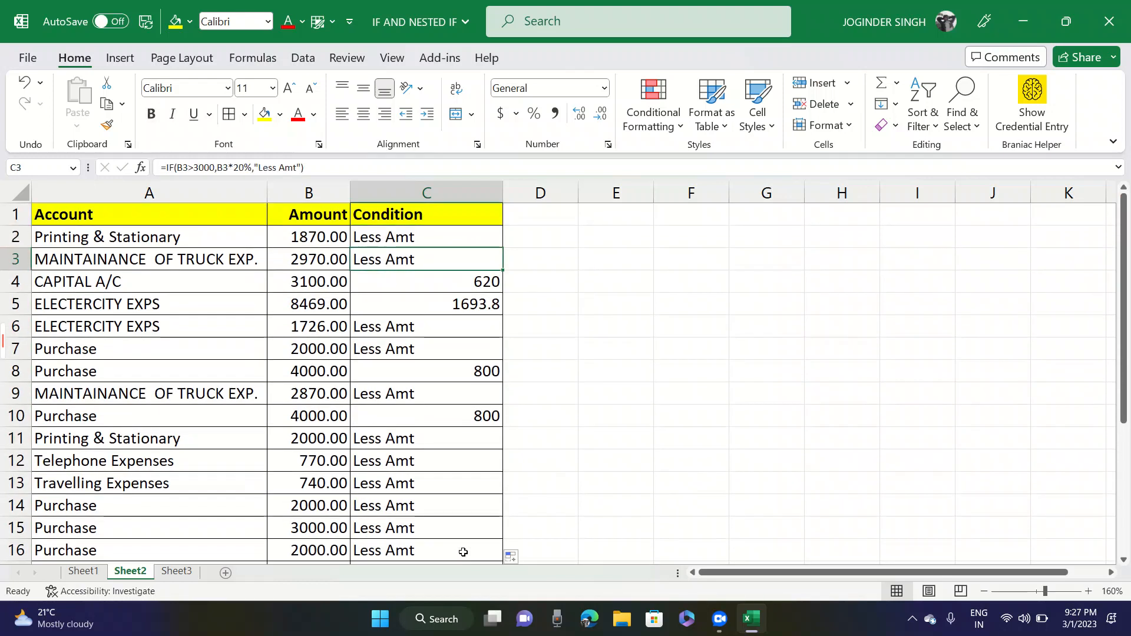
key(Down)
key(Left)
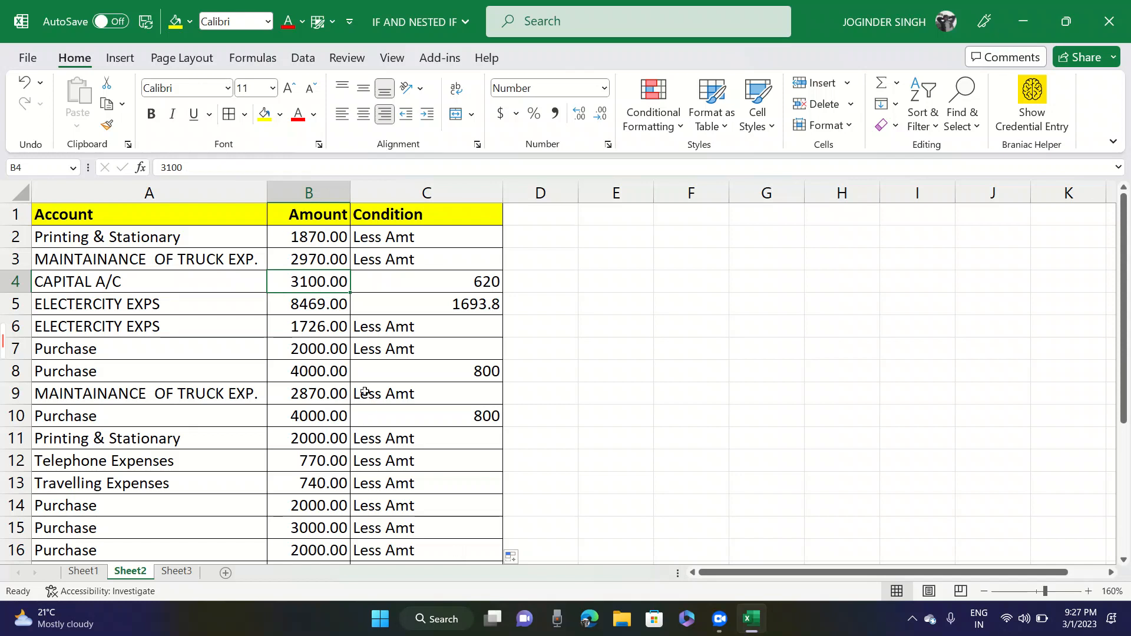
click(380, 285)
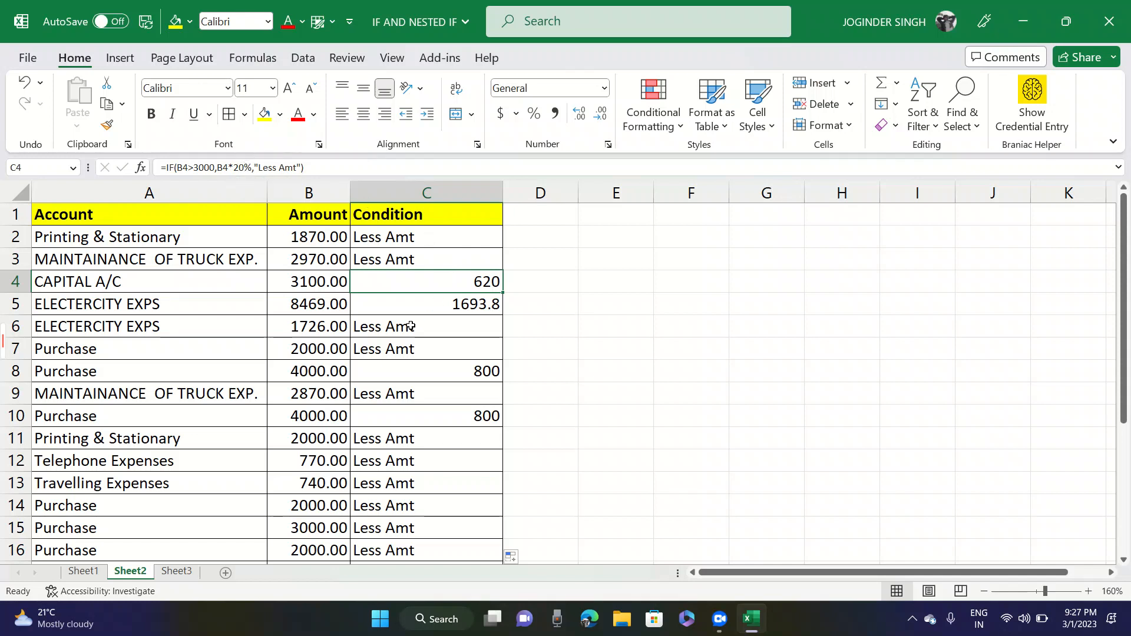
- Set the ELECTERCITY EXPS amount in B6 to 4400
click(315, 327)
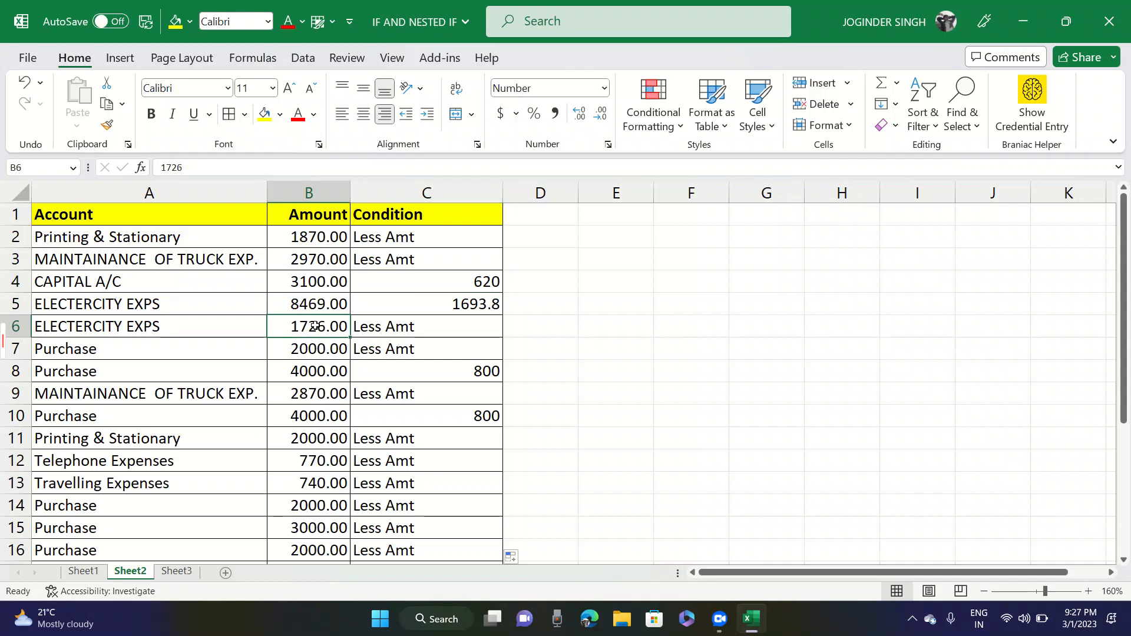
text(4400)
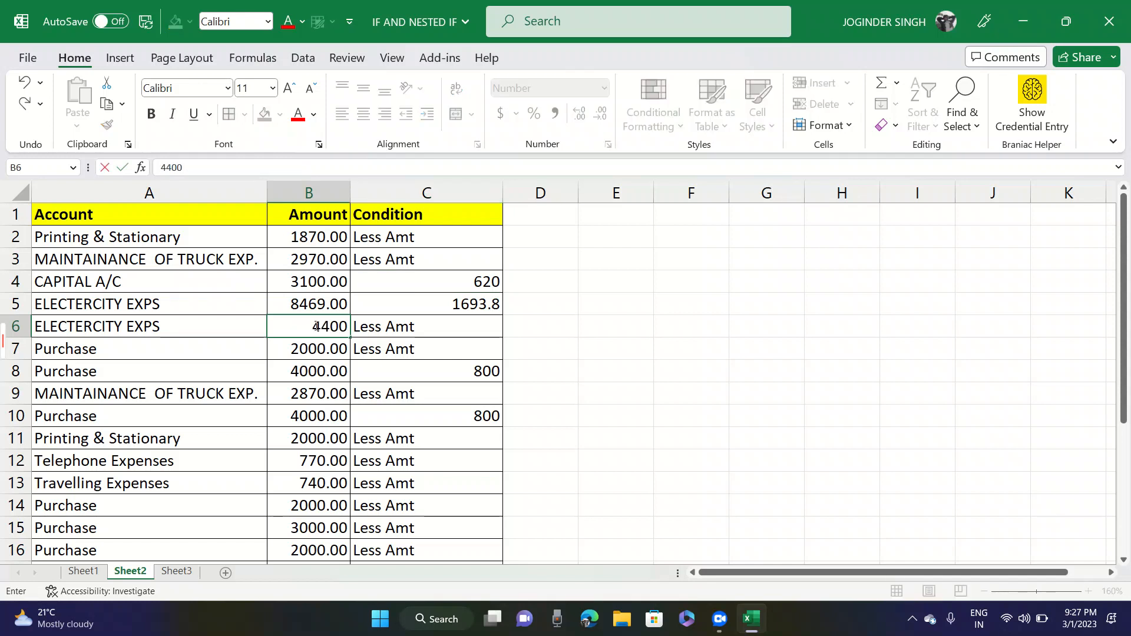
key(Tab)
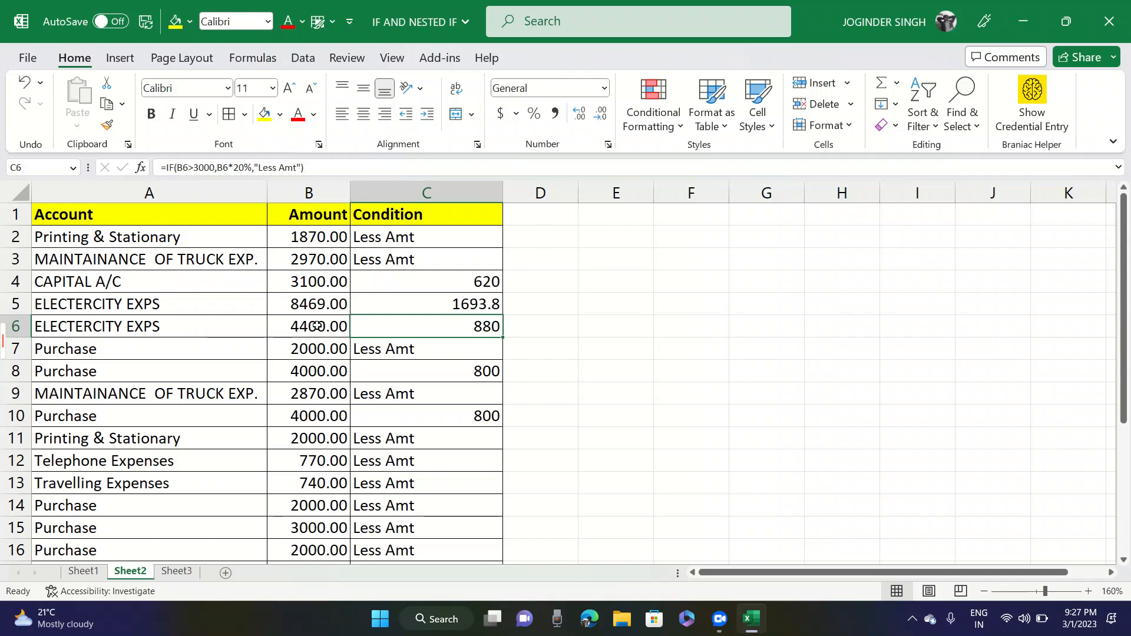
- Examine the value-if-true argument of the IF formula in C6 and the arguments of the formula in C2
double_click(400, 321)
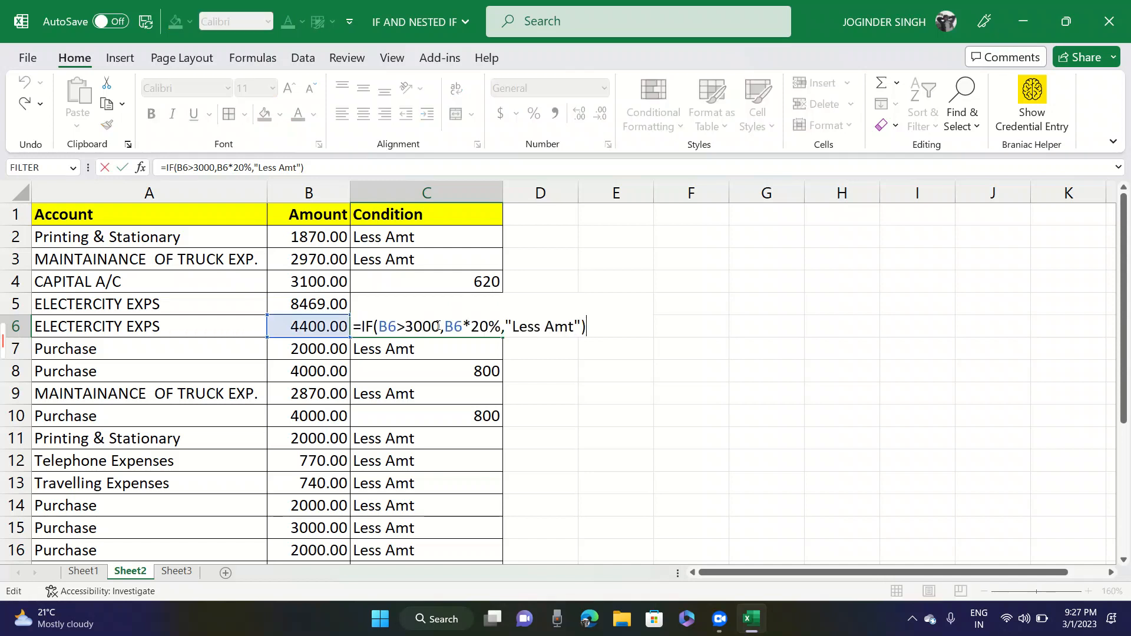
drag(445, 326, 454, 325)
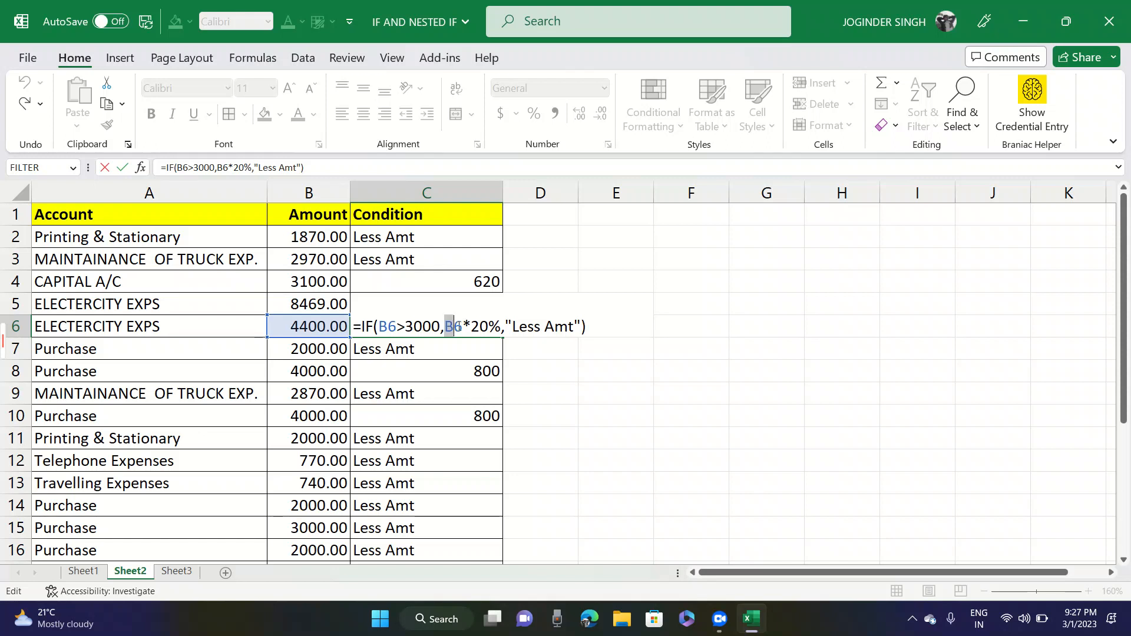
click(433, 239)
key(Escape)
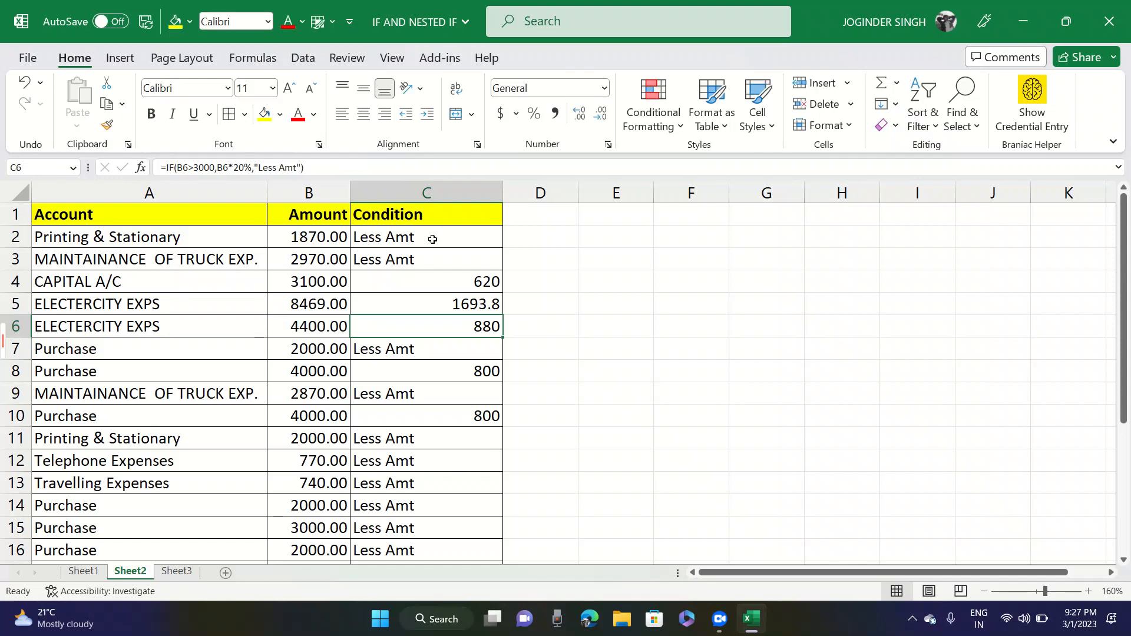
double_click(432, 239)
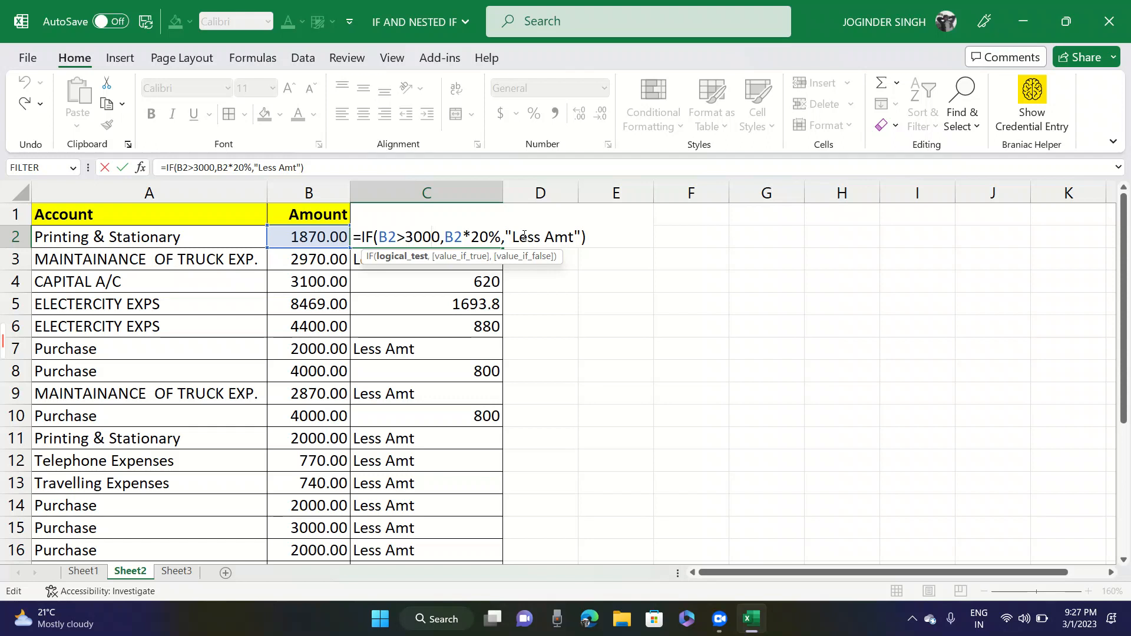
key(Escape)
key(F2)
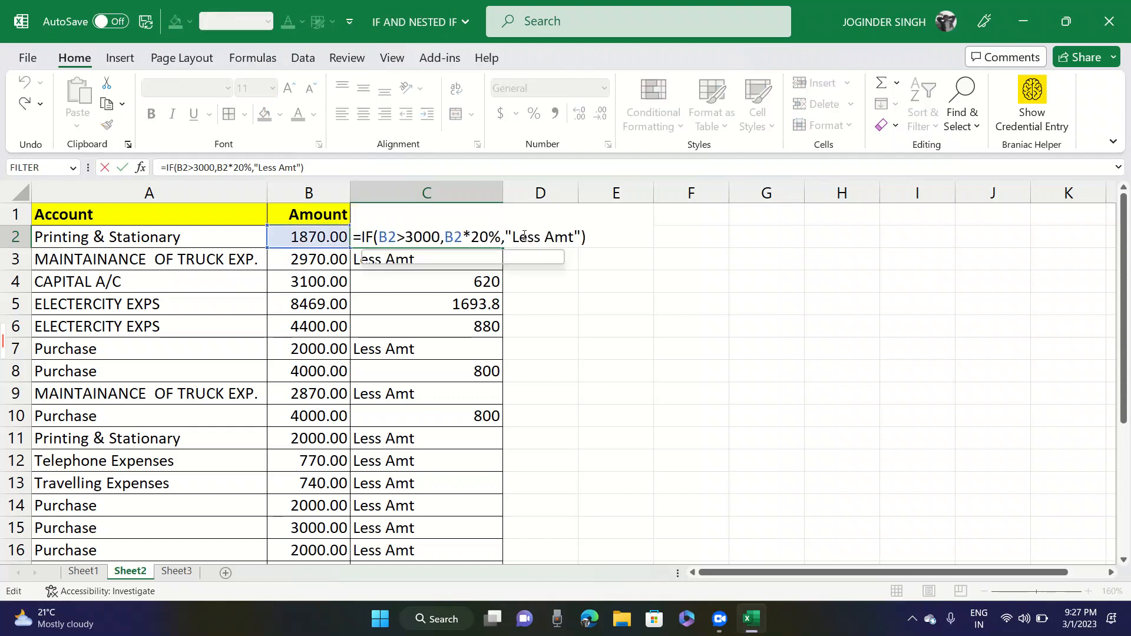
key(Escape)
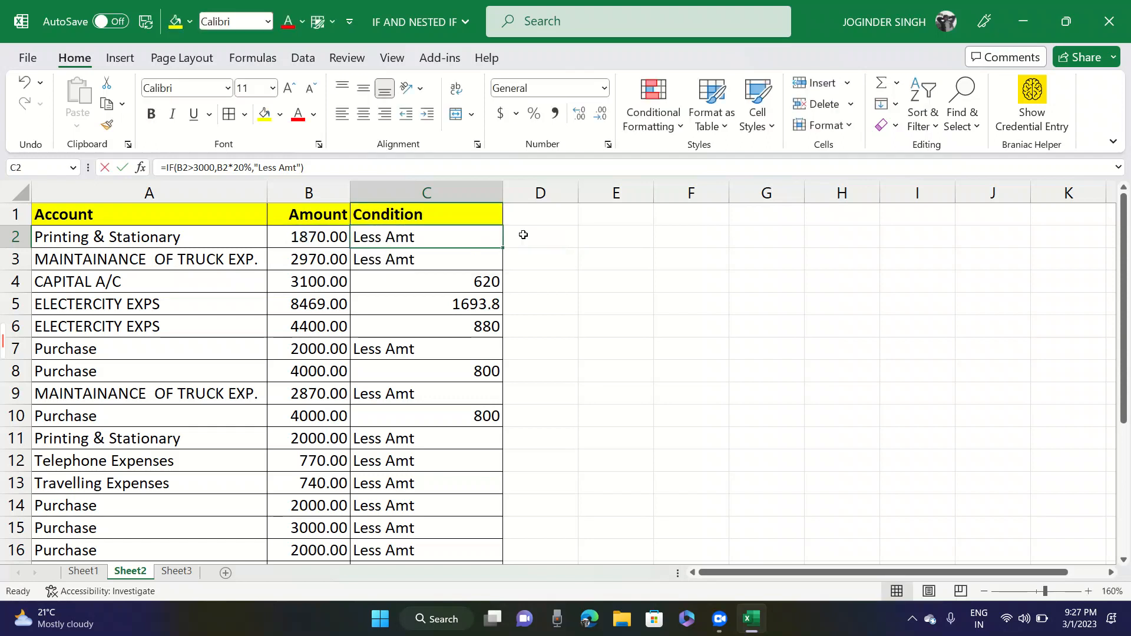
- Replace the "Less Amt" argument of the IF formula in C2 with B2*10%
key(F2)
click(524, 236)
key(Left)
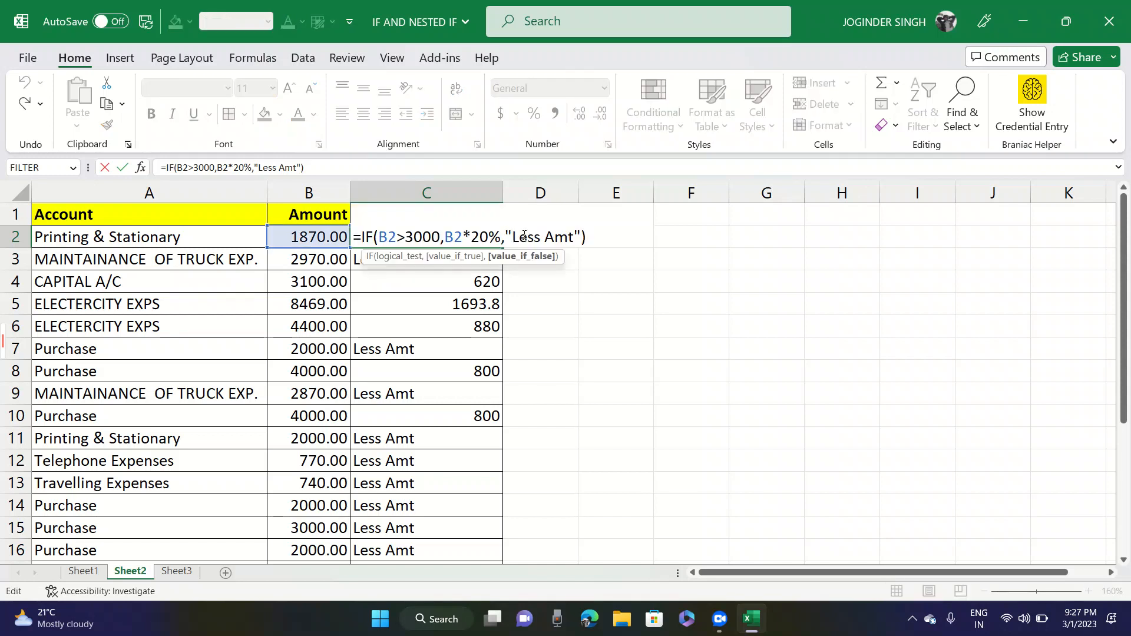
key(Left)
key(shift+Right)
key(shift+Right)
key(shift+Right)
key(shift+Right)
key(shift+Right)
key(shift+Right)
key(shift+Right)
key(shift+Right)
key(shift+Right)
key(shift+Right)
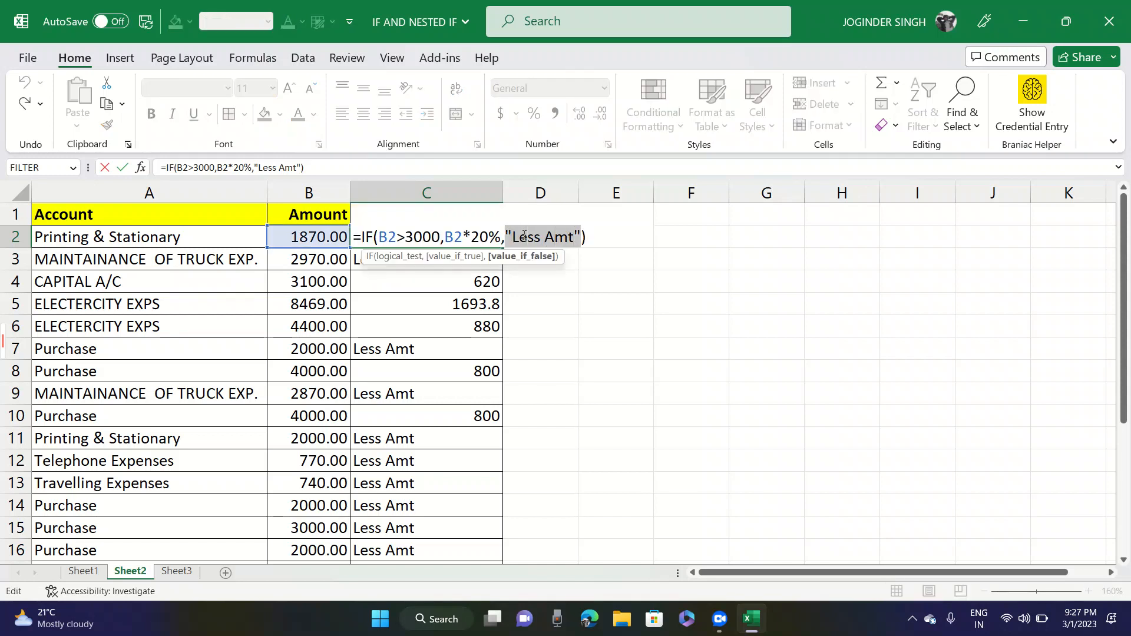
key(Delete)
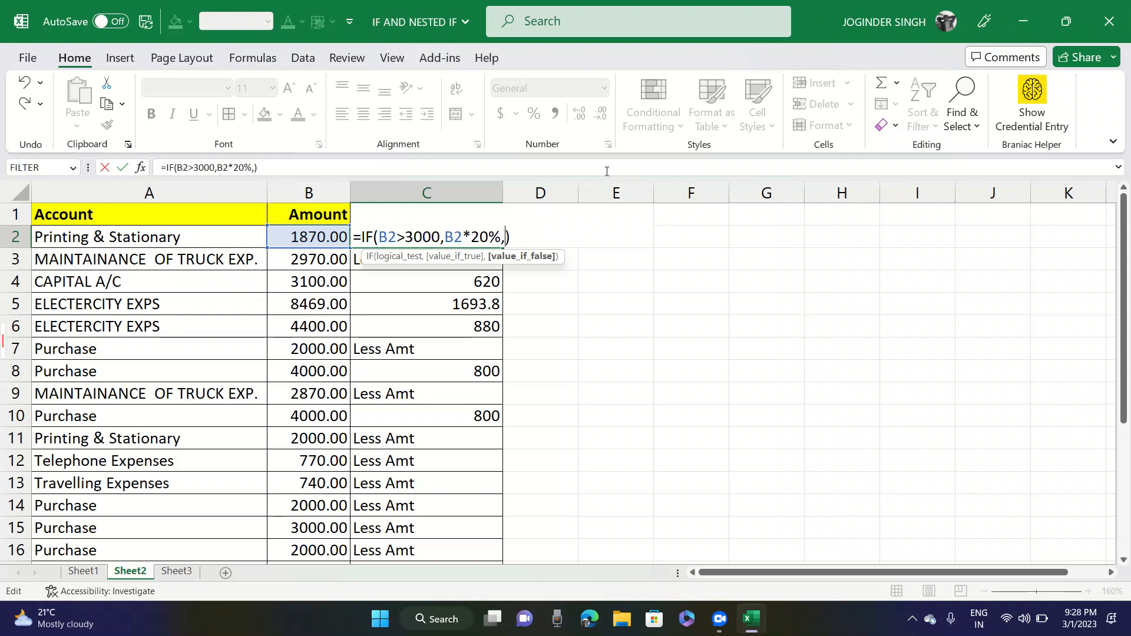
text(b)
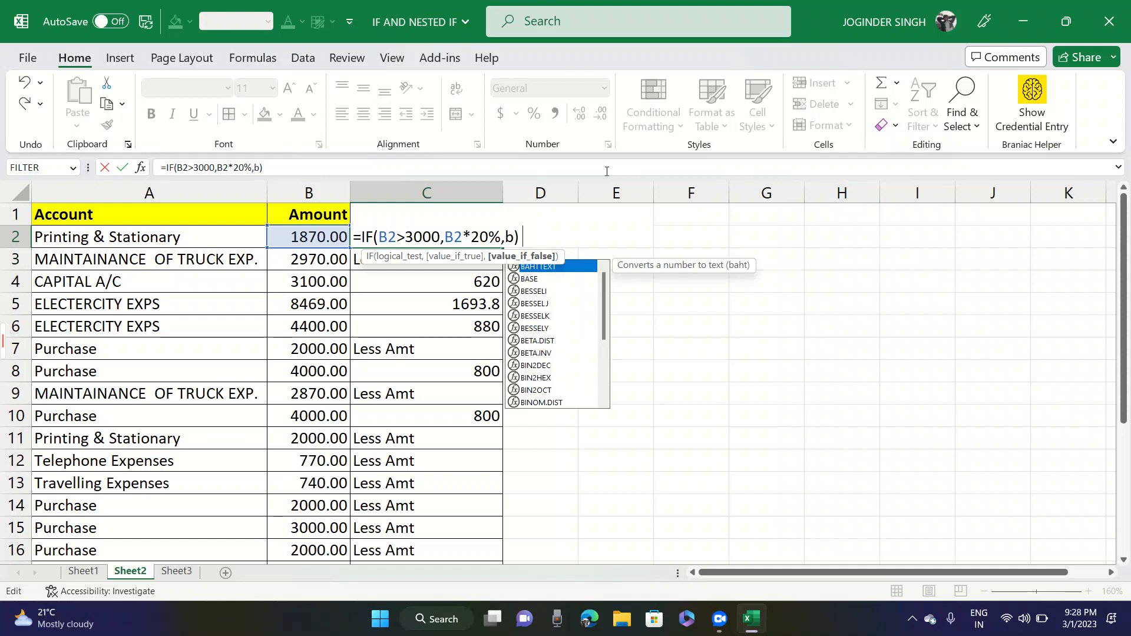
text(2)
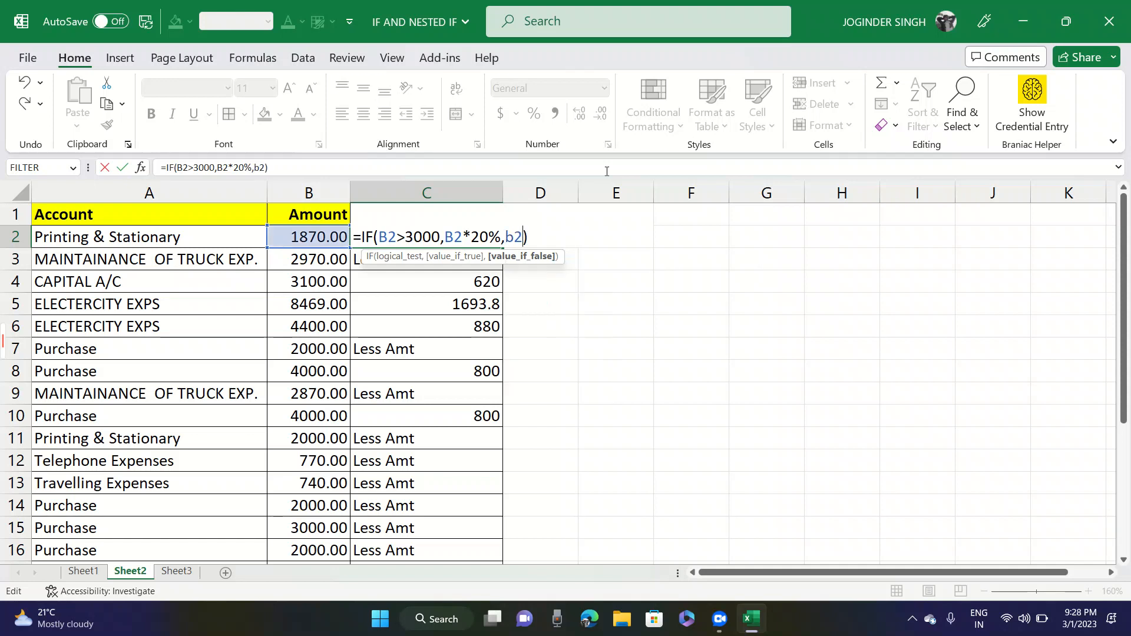
text(*10%)
key(ctrl+Return)
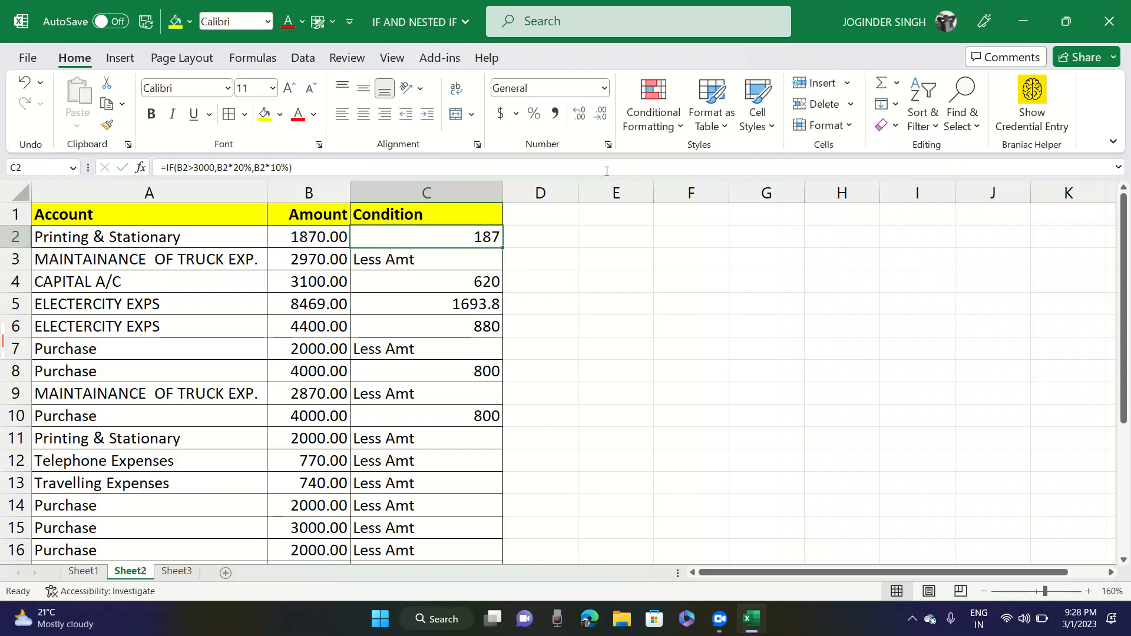
- Fill the IF formula from C2 down the Condition column to C25, and check the amount and condition in row 2
drag(503, 248, 457, 518)
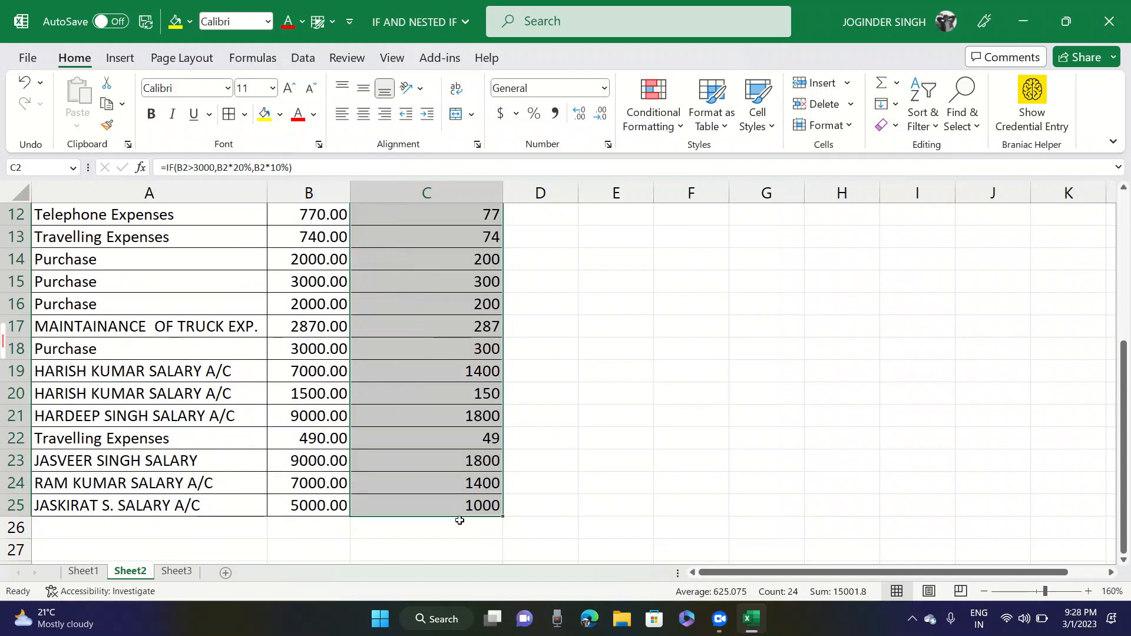
key(ctrl+Up)
key(Down)
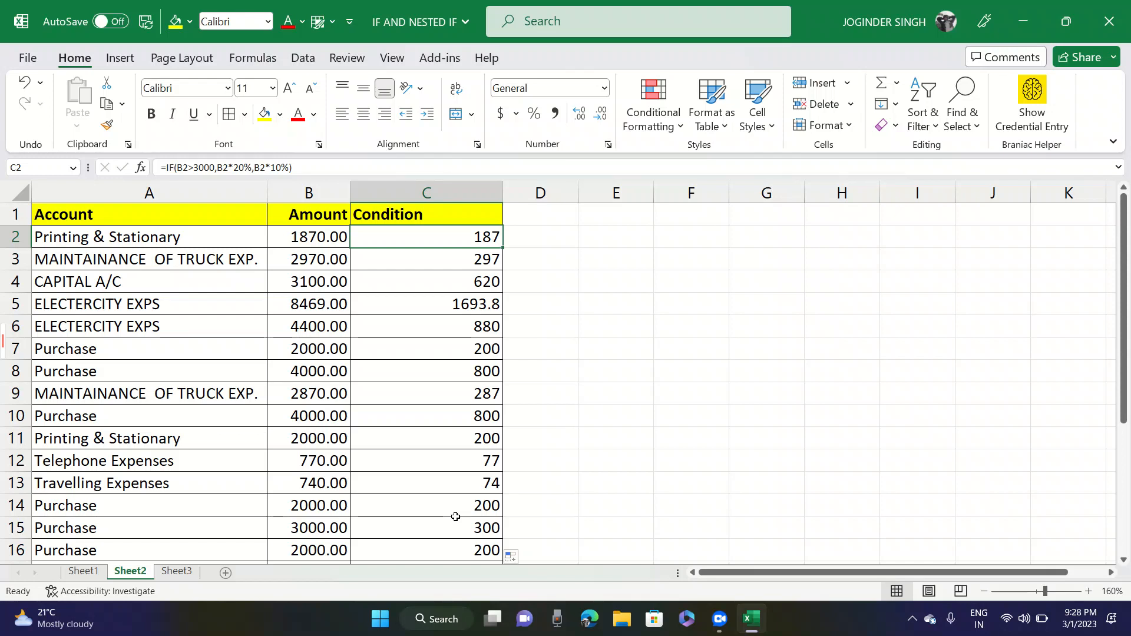
key(Left)
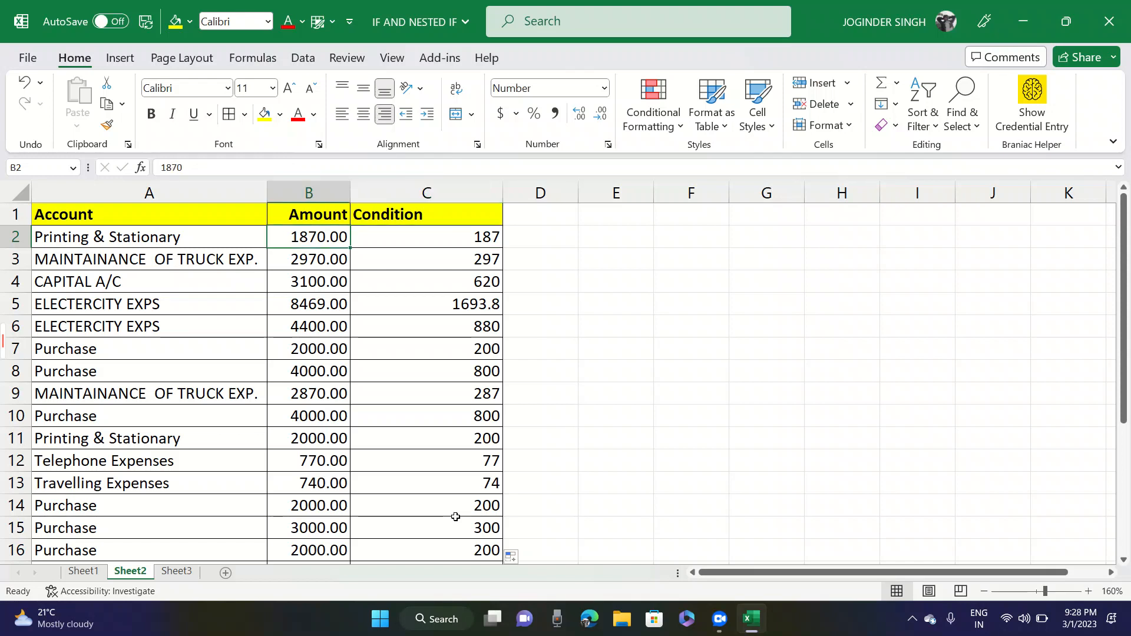
key(Right)
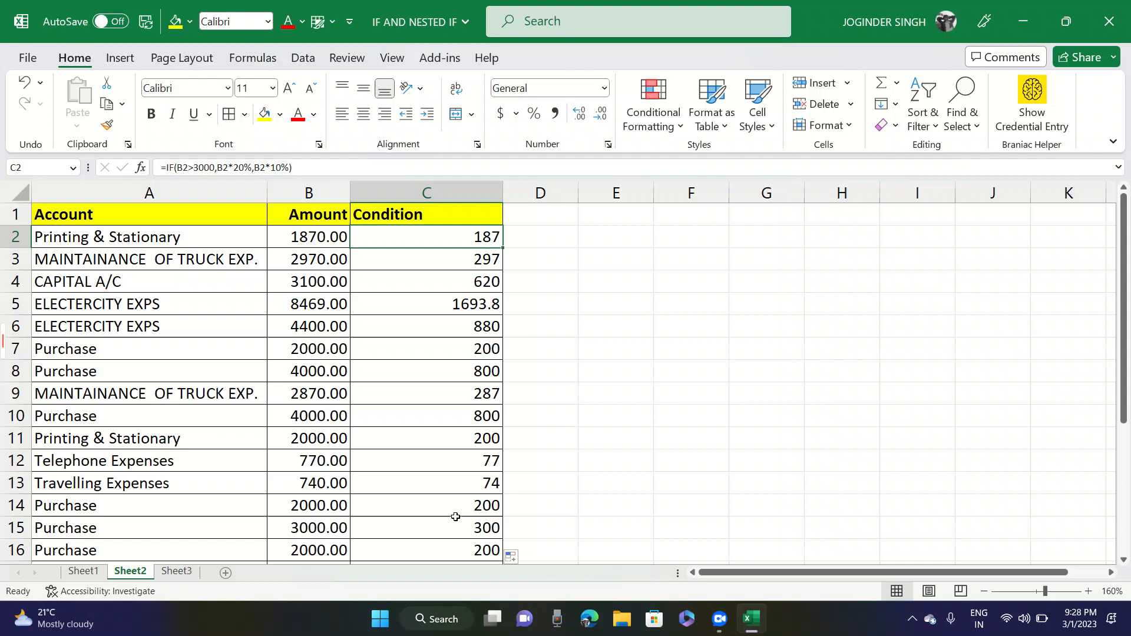
- Make the Printing & Stationary amount in B2 bold, set it to 3100, and check the condition in C2
key(Left)
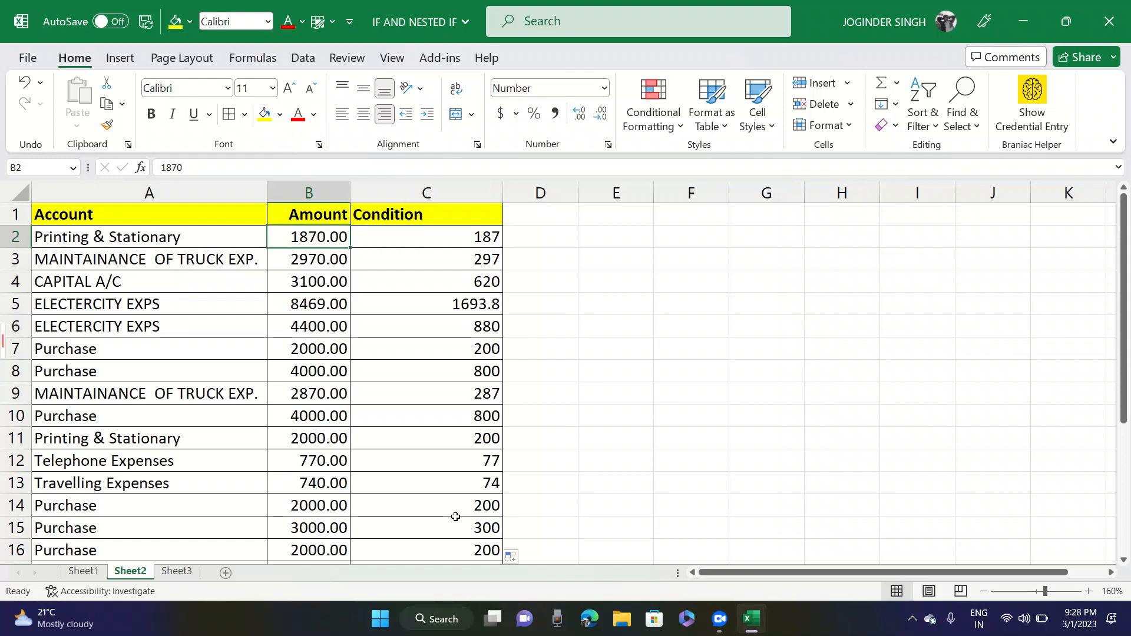
key(ctrl+b)
key(Right)
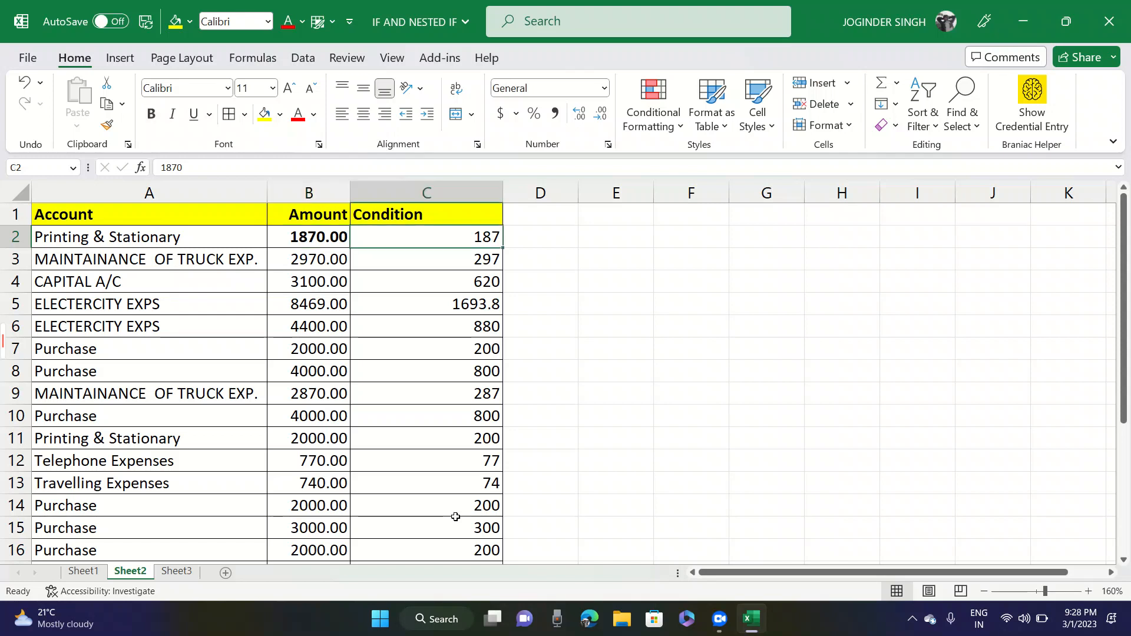
key(Left)
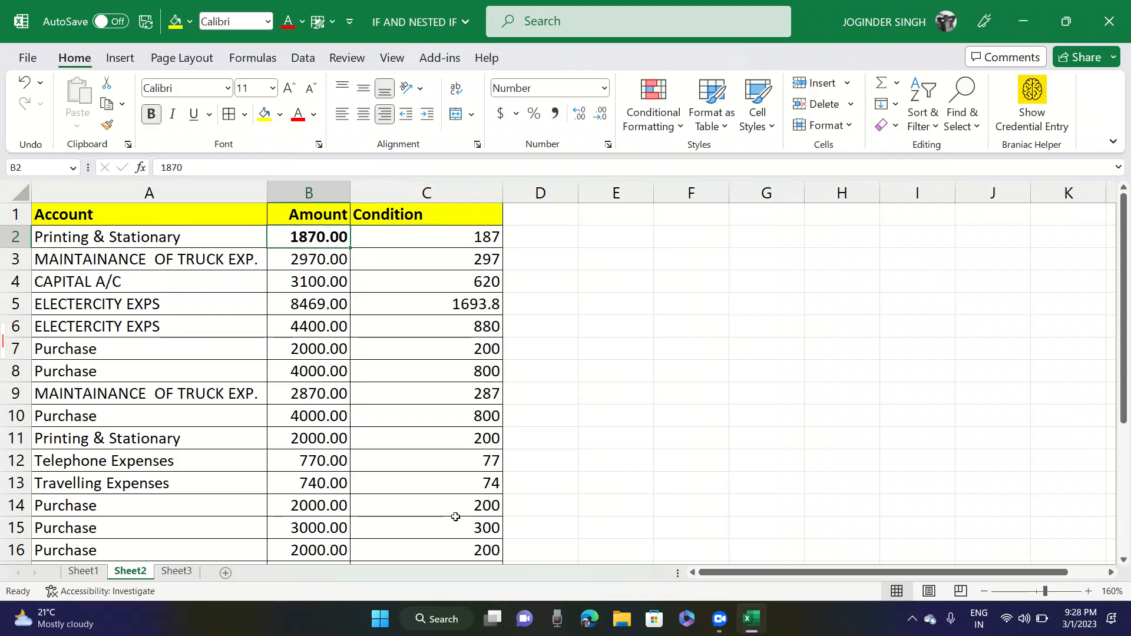
text(3100)
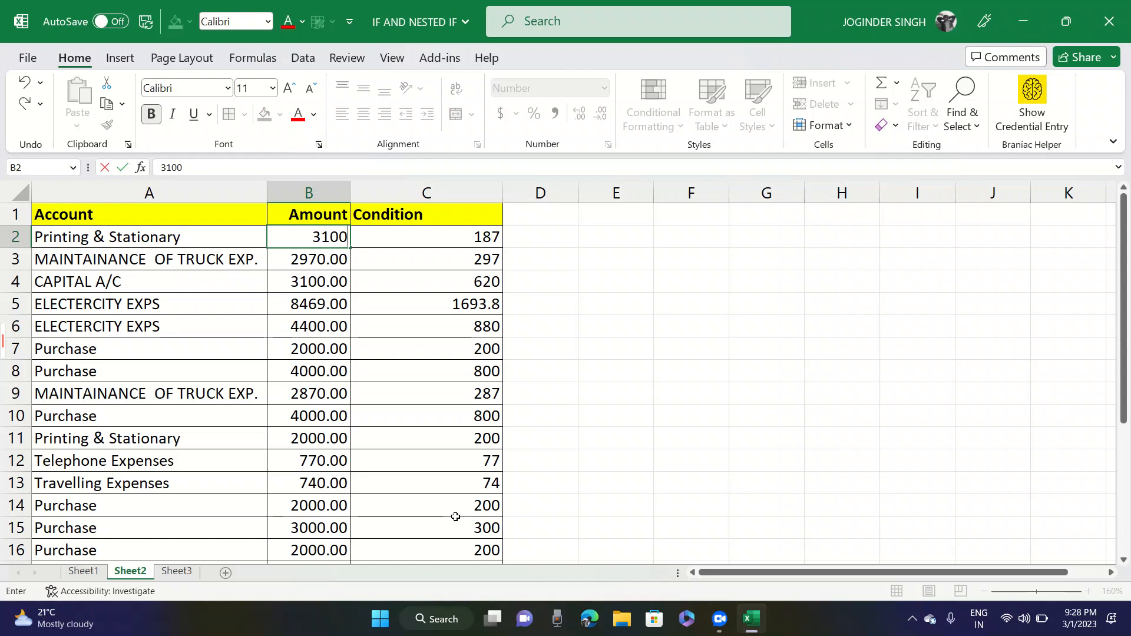
key(Right)
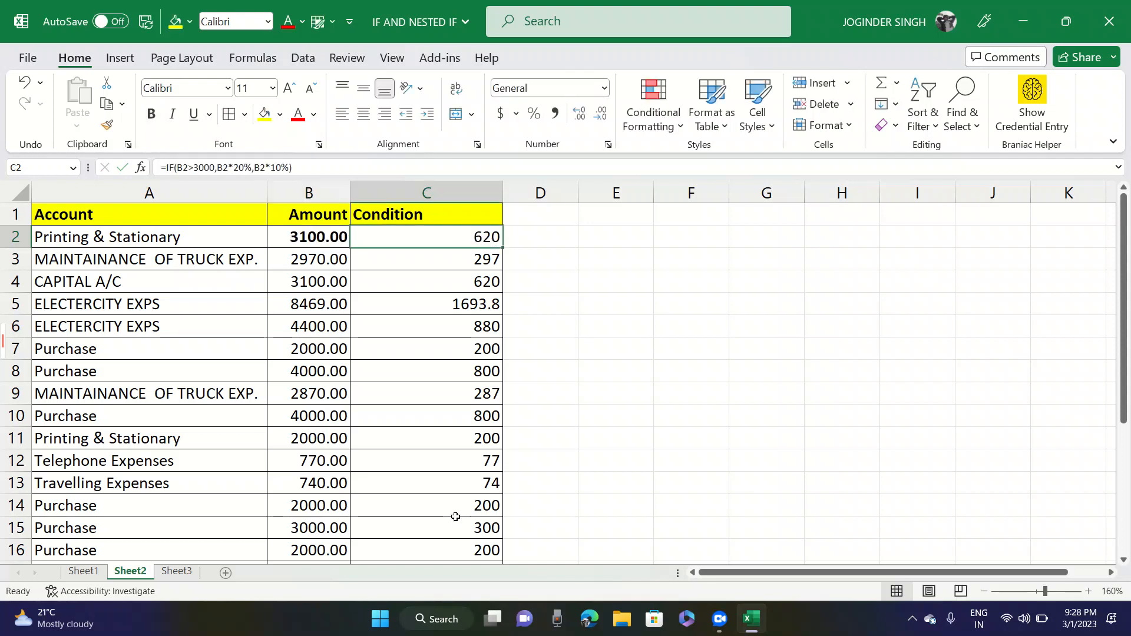
key(Left)
key(Right)
key(Left)
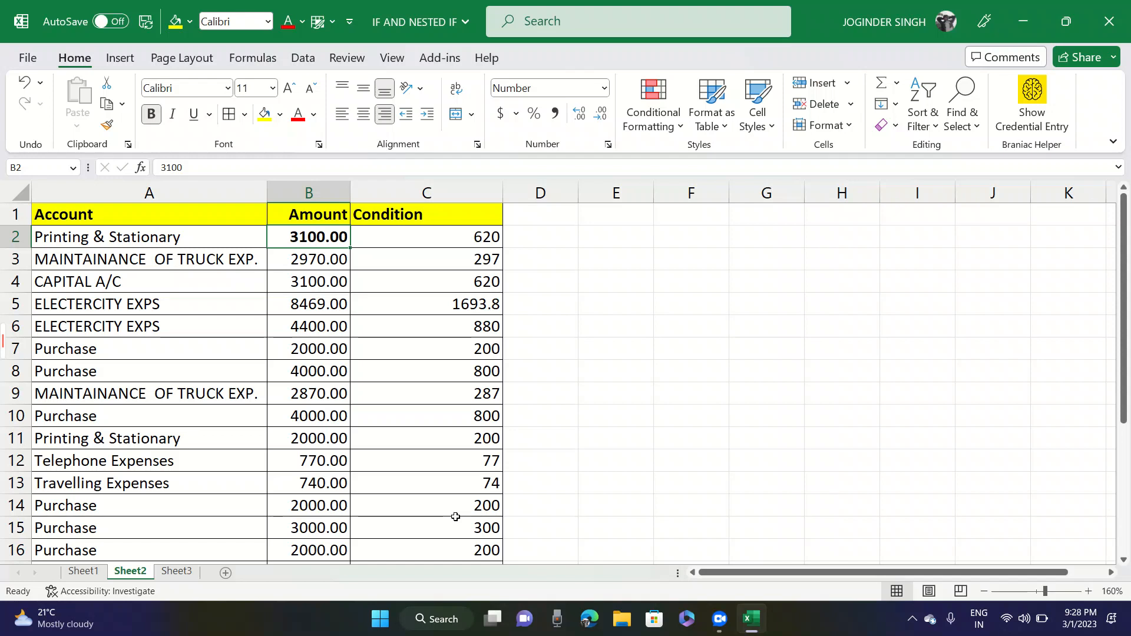
- On Sheet1, examine the account credits, the number in G2 and the sample nested IF formula text in H2
key(ctrl+Page_Up)
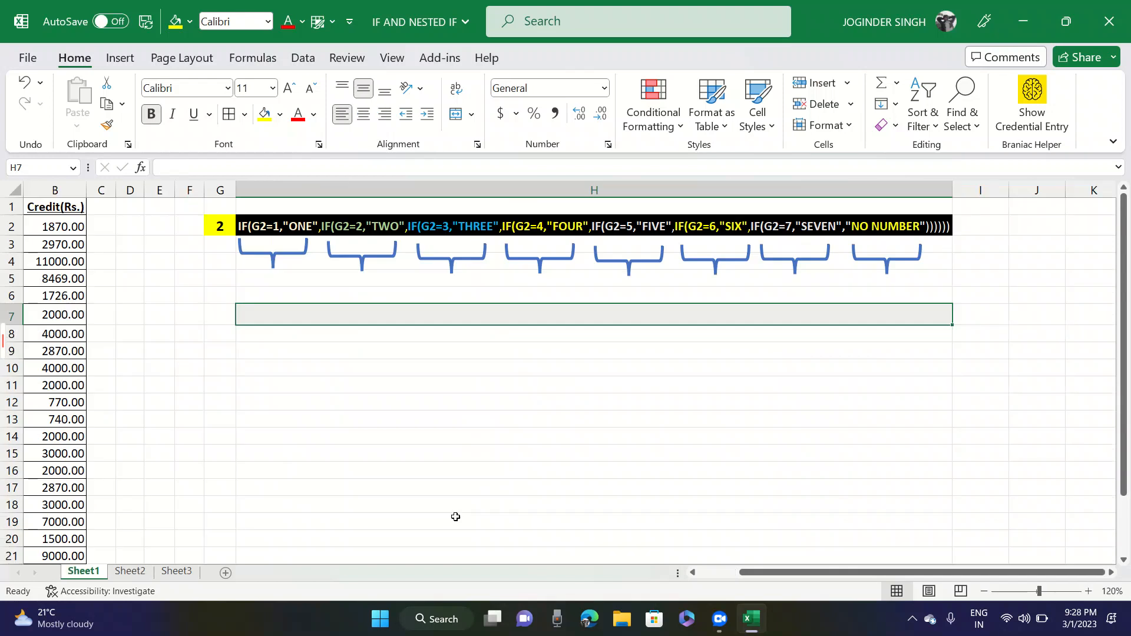
key(ctrl+Left)
key(ctrl+Left)
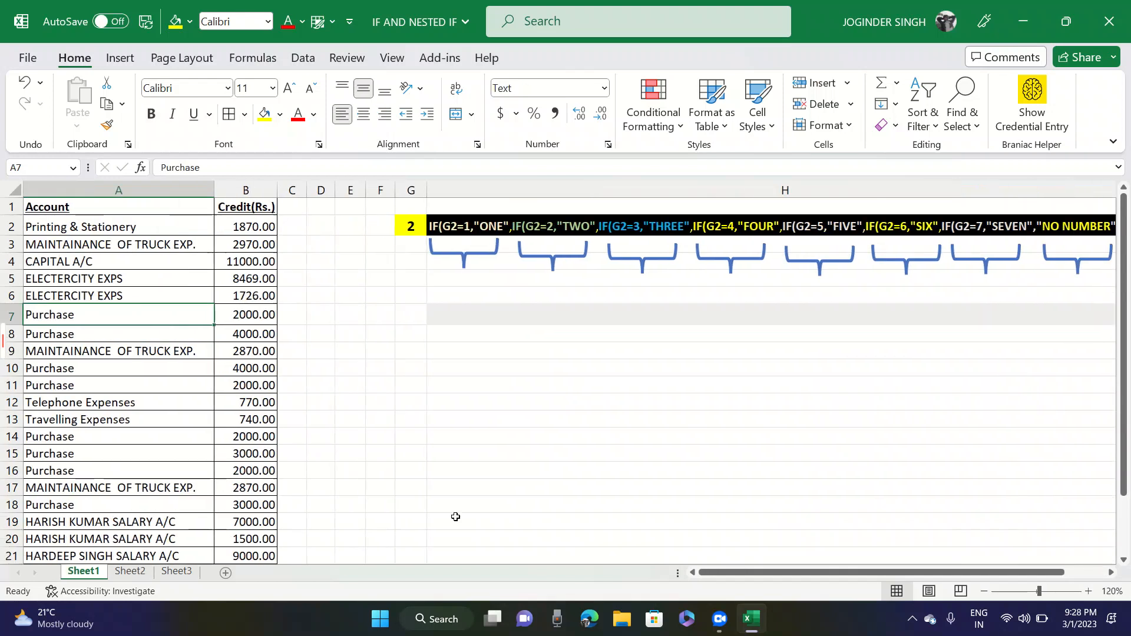
key(Right)
key(ctrl+Up)
key(Down)
key(Right)
key(Right)
key(Right)
key(Right)
key(Right)
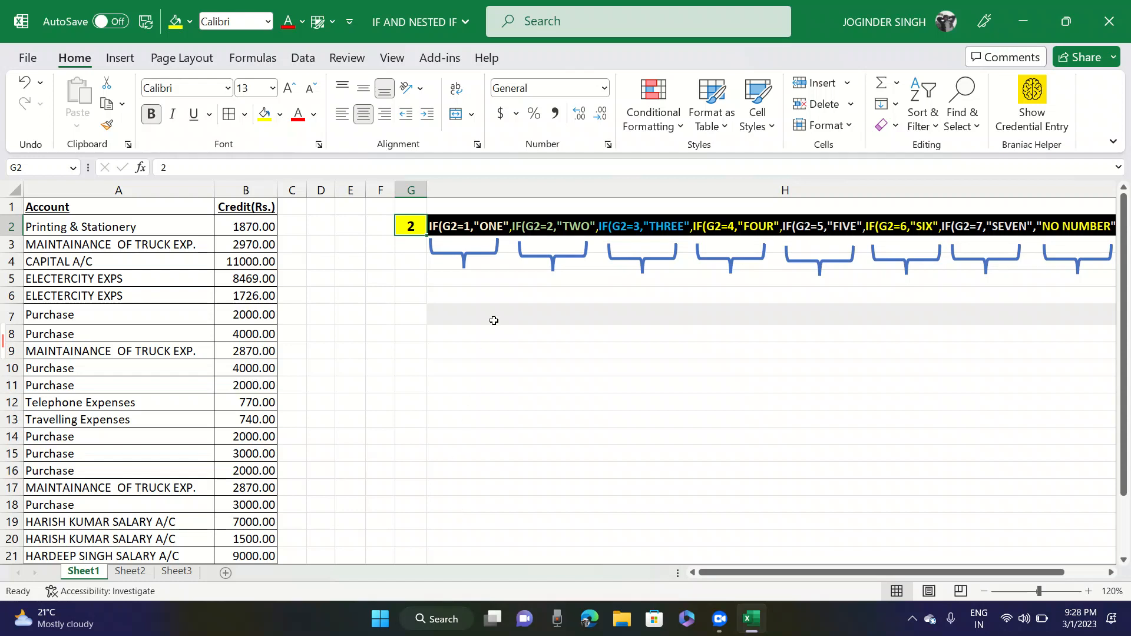
click(435, 226)
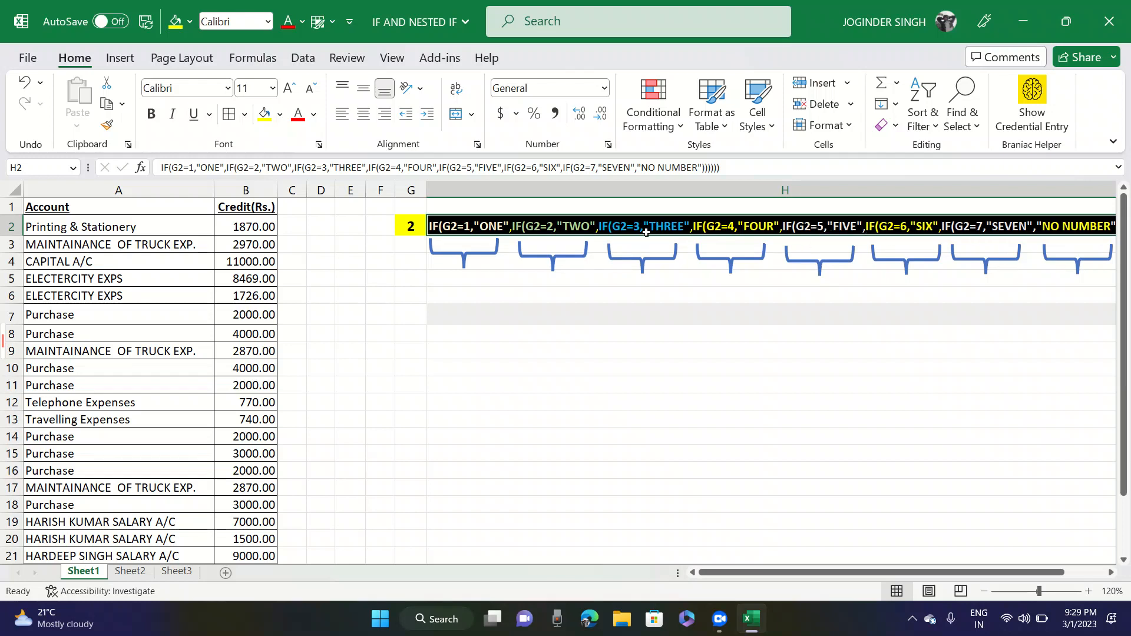
click(411, 311)
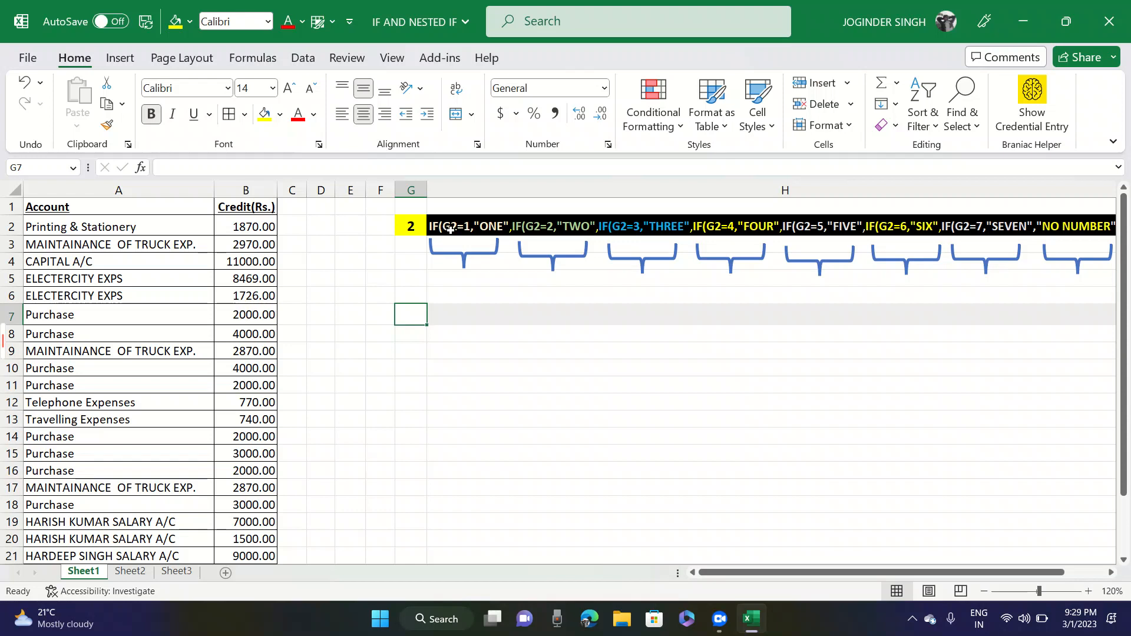
- Set the test number in G2 to 1
click(412, 224)
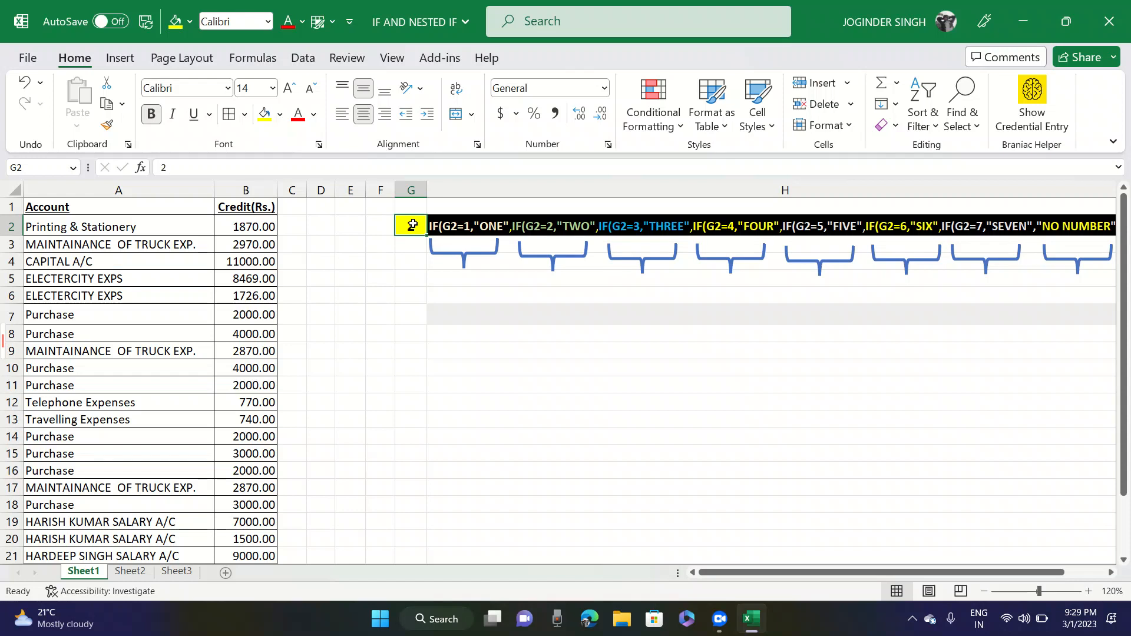
text(1)
key(Return)
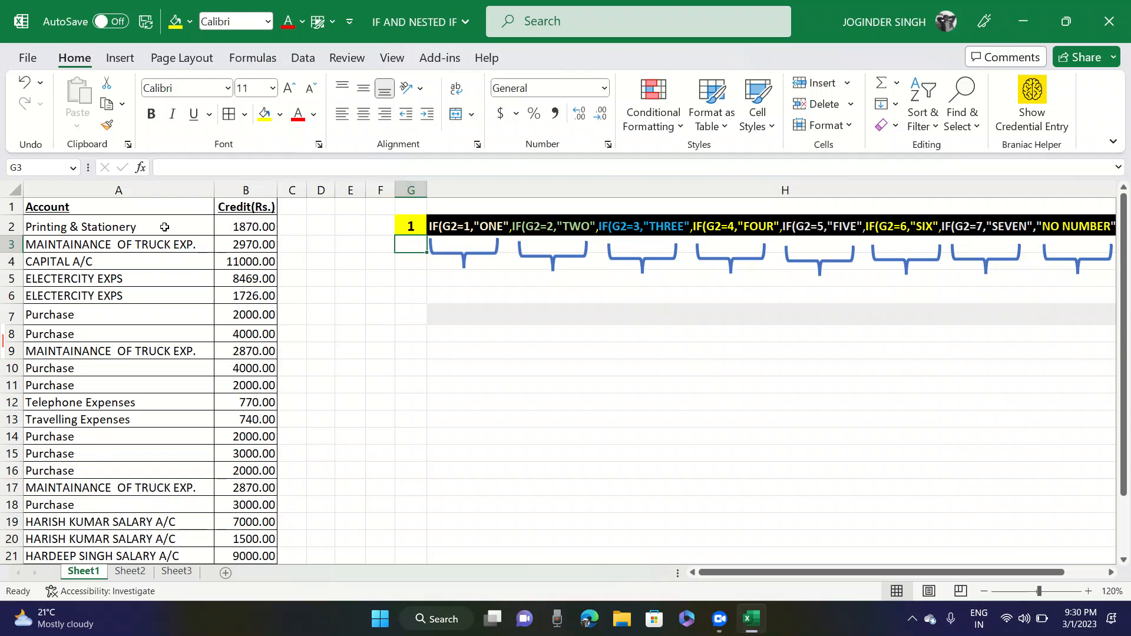
click(411, 229)
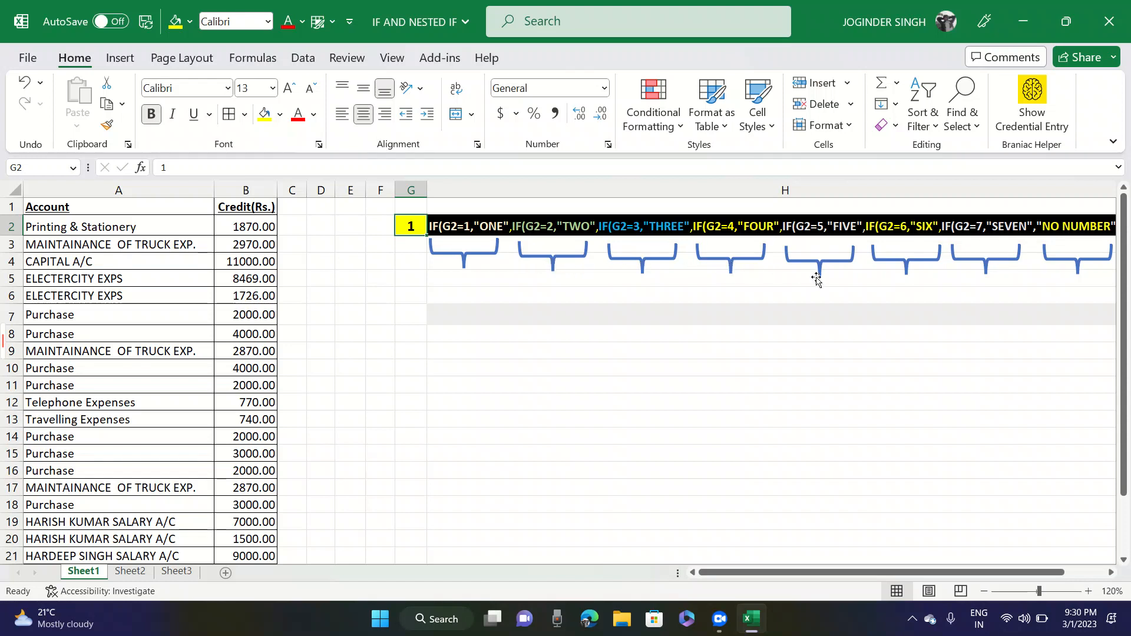
- Start an IF formula in H7 with the logical test G2=1
click(486, 309)
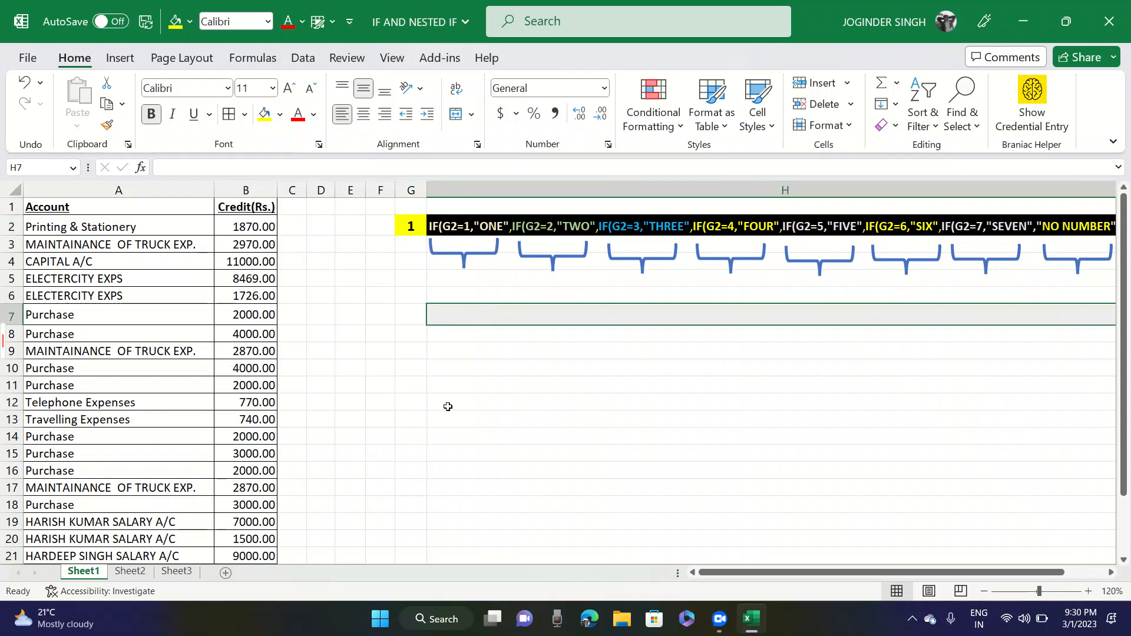
text(=if)
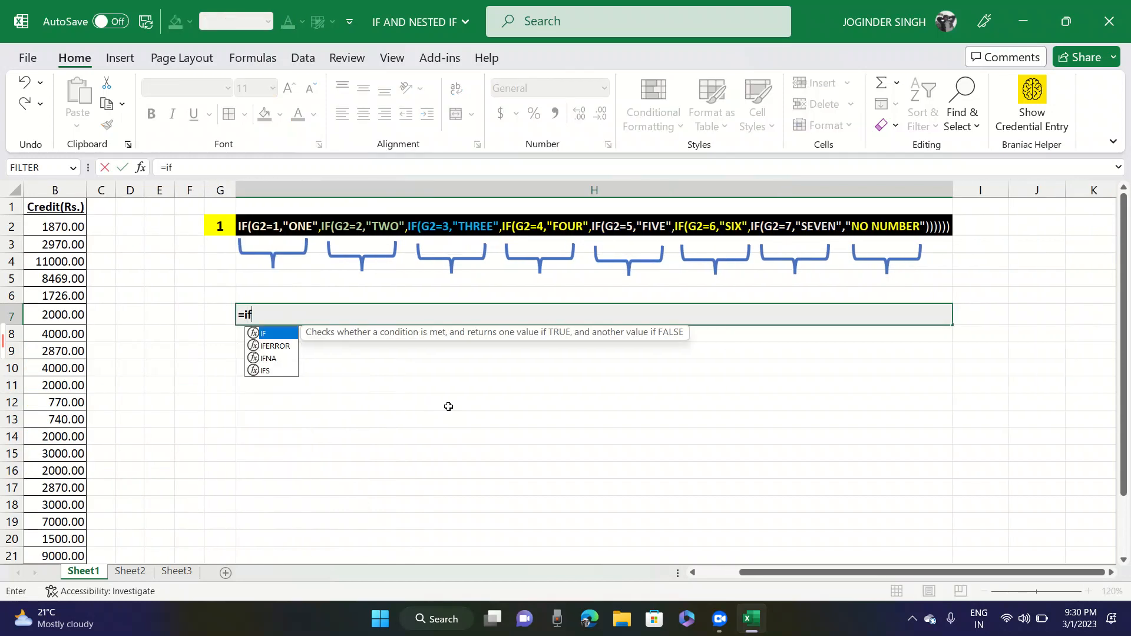
key(Tab)
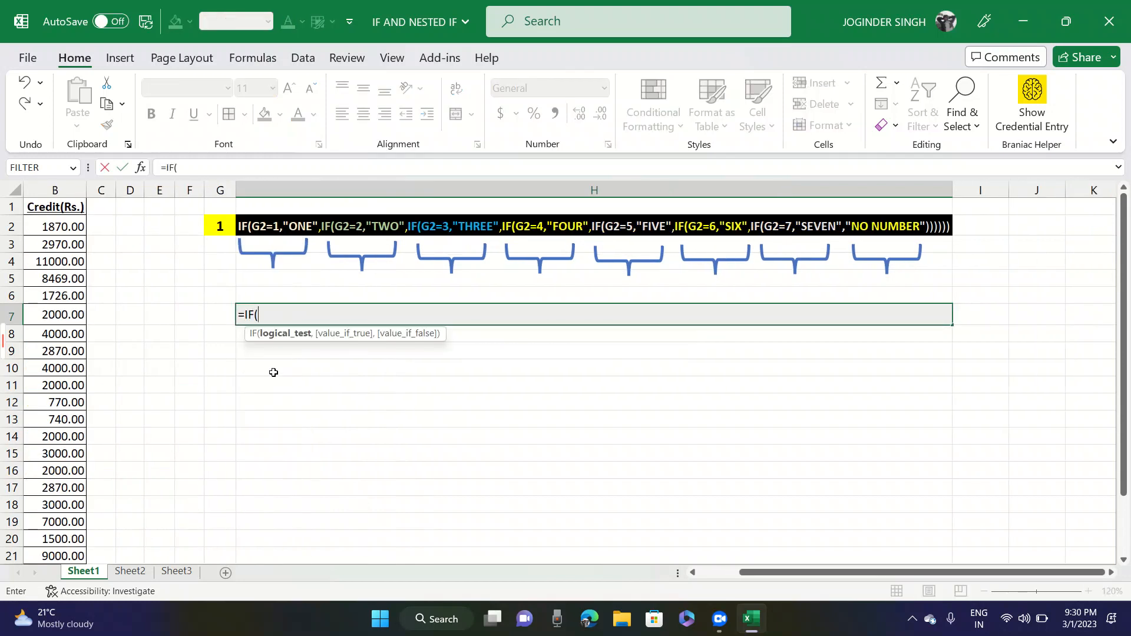
click(219, 225)
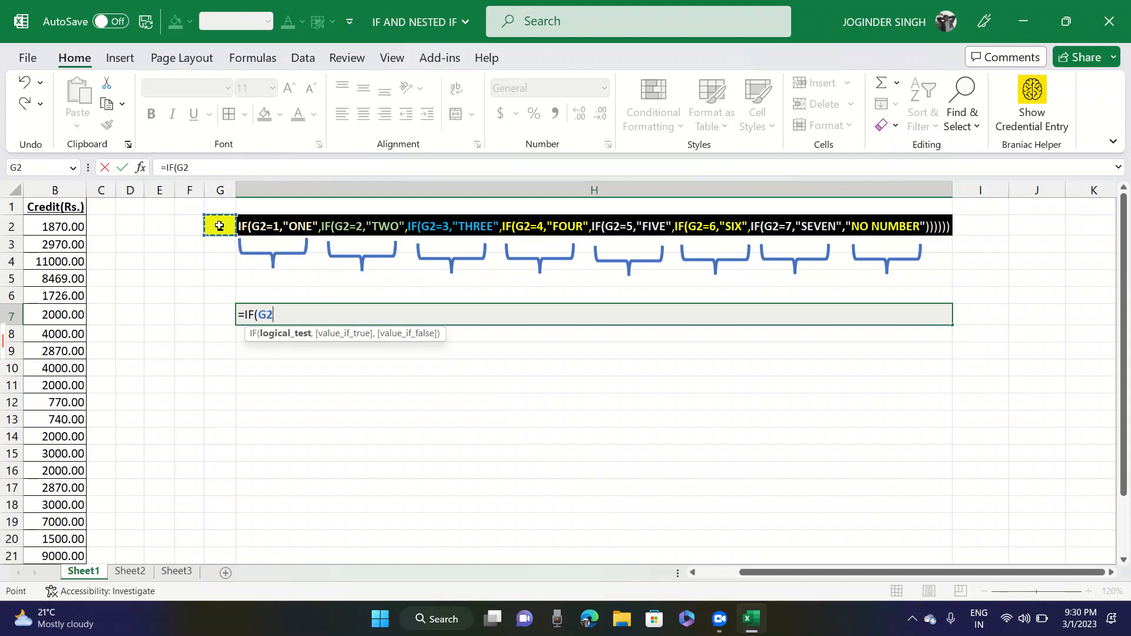
text(=1,)
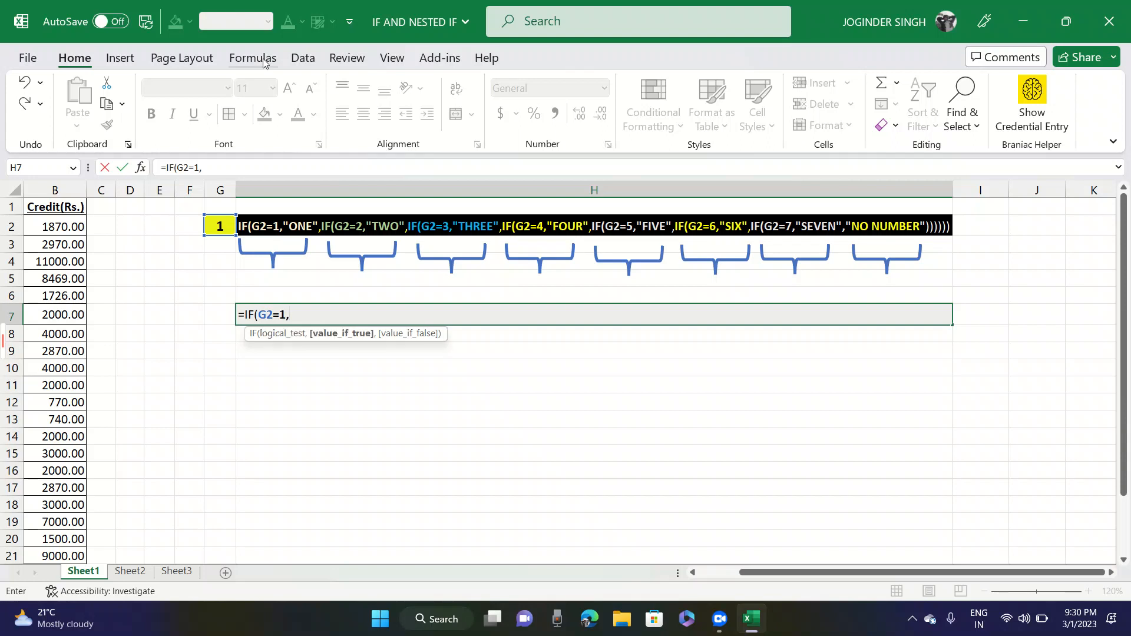
text(")
- Enter "ONE" as the value-if-true argument of the IF formula in H7
key(Caps_Lock)
text(ONE)
text(,)
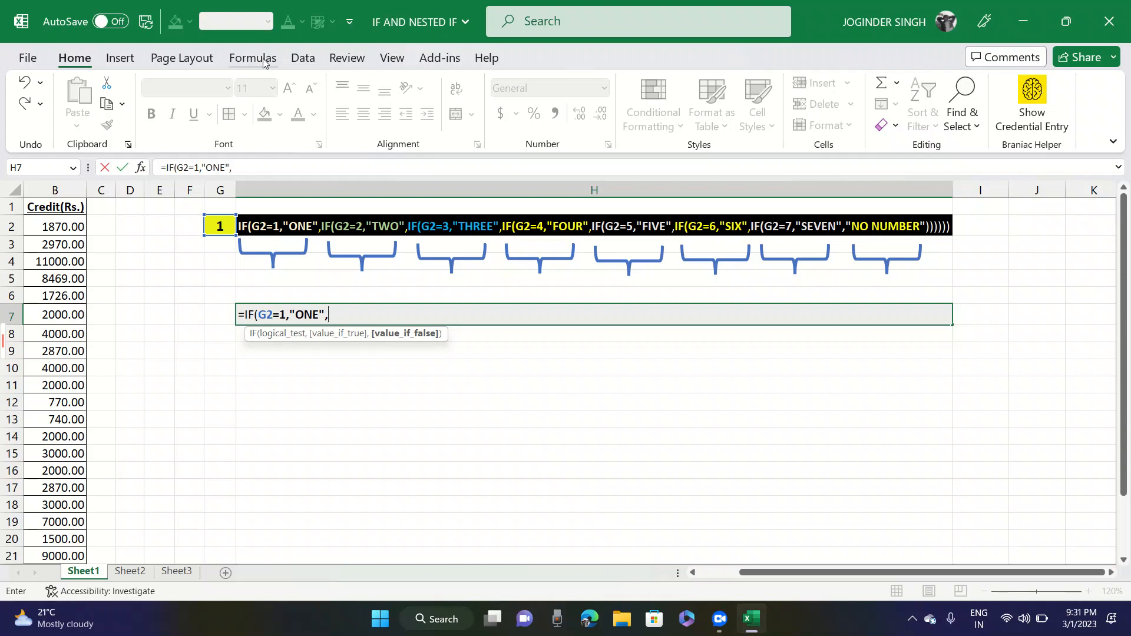
text(IF)
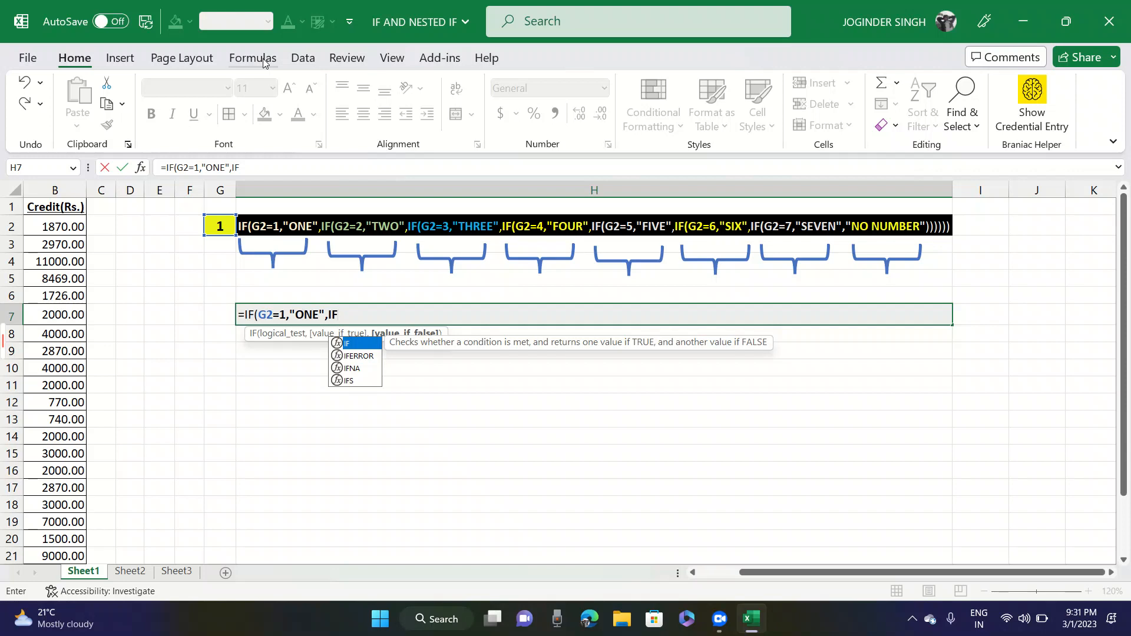
- Nest a second IF as the value-if-false argument in H7, testing G2=2 and returning "TWO"
text(()
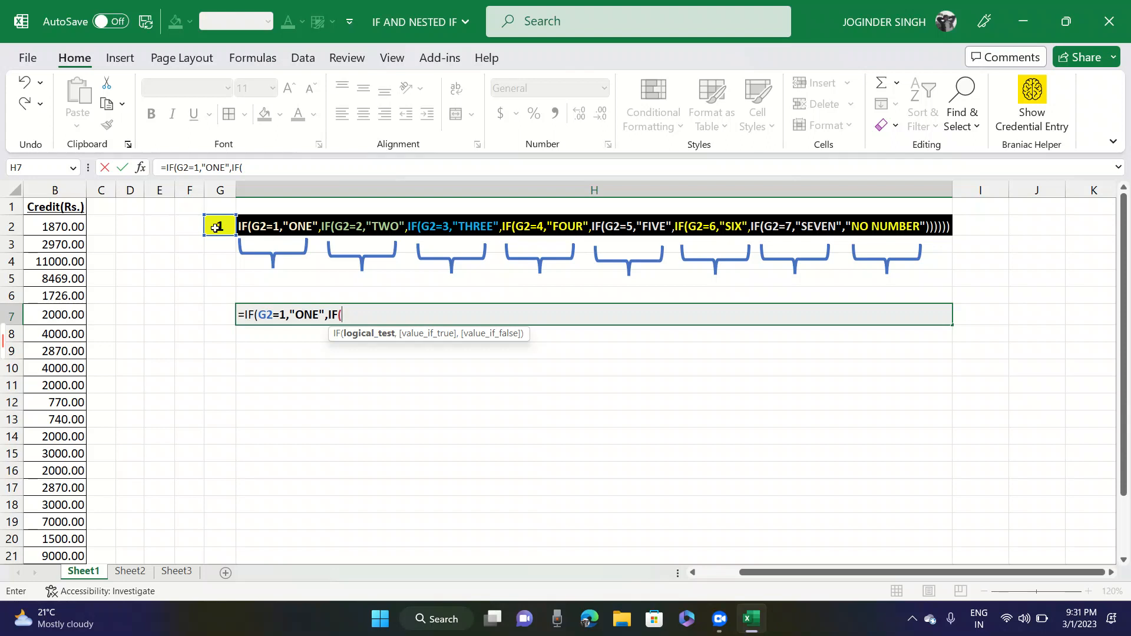
text(G2=3)
key(BackSpace)
text(2=2)
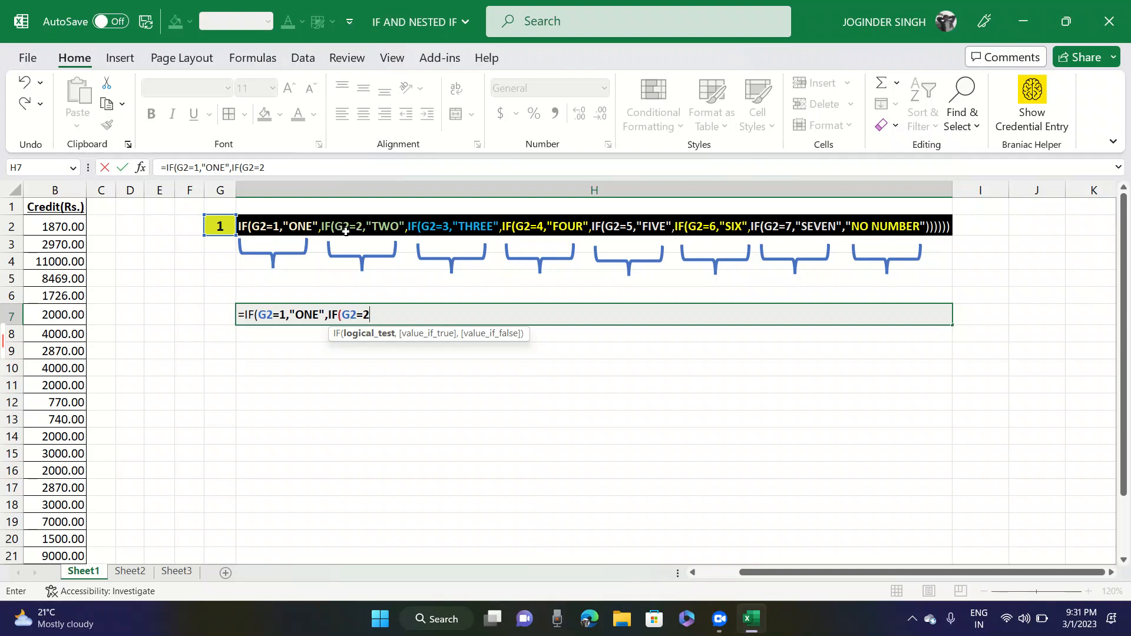
text(,)
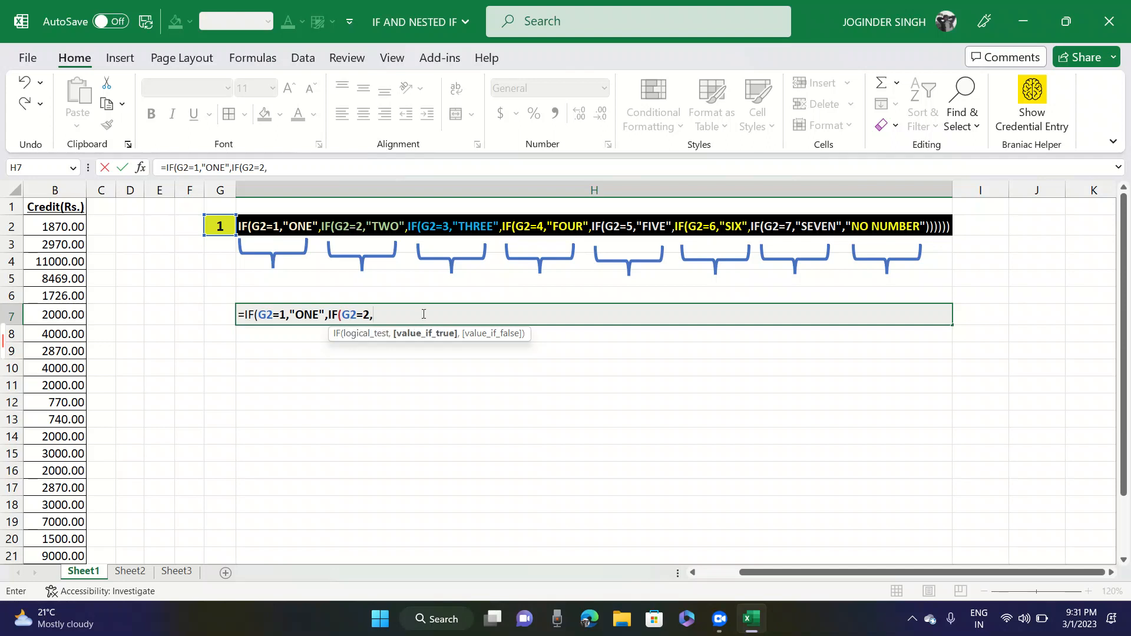
text("TWO",)
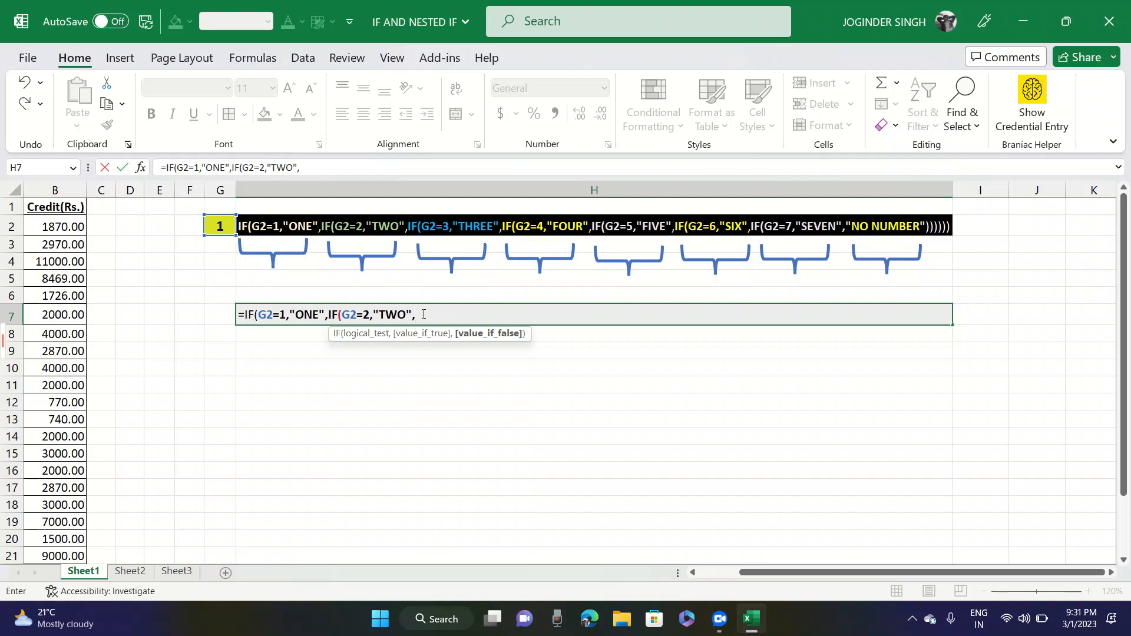
text(IF(G2=3)
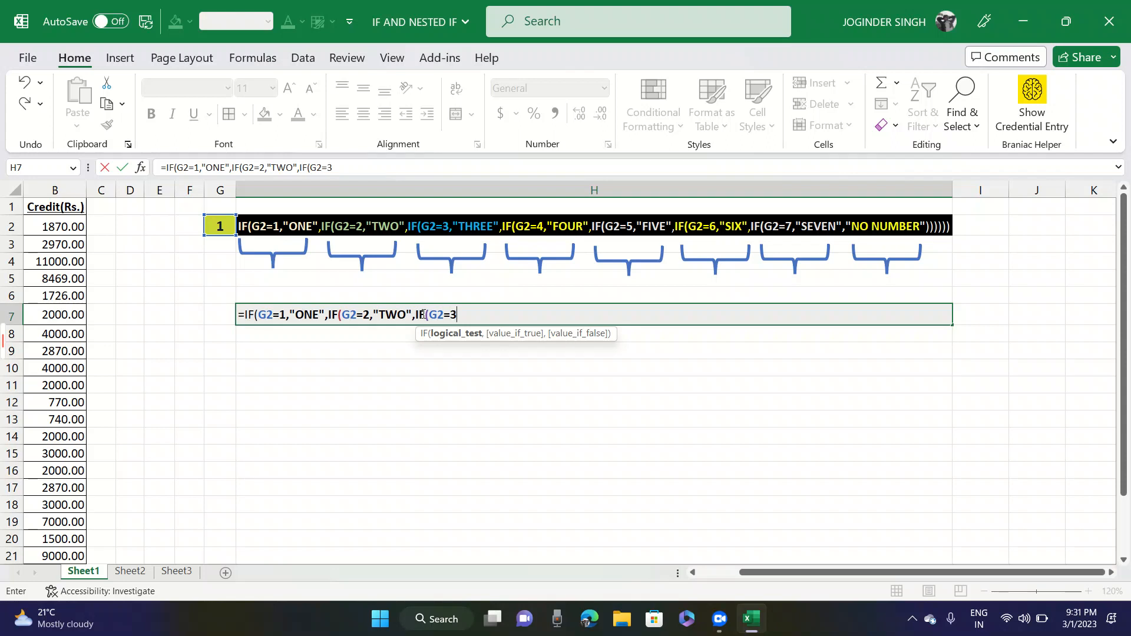
text(,)
text("THREE)
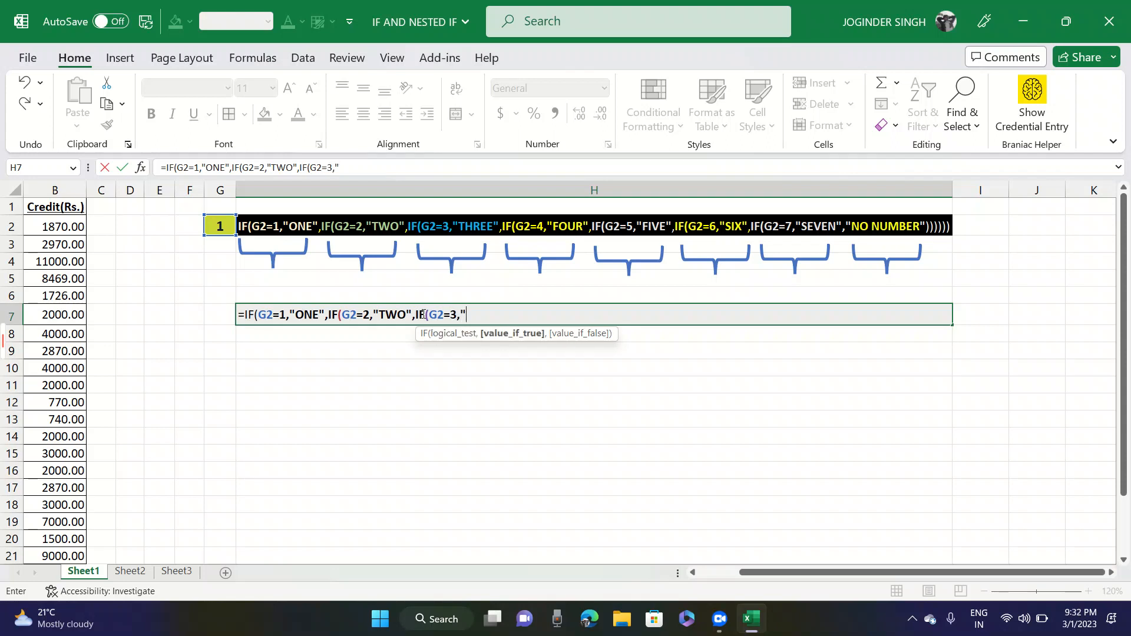
text(",IF)
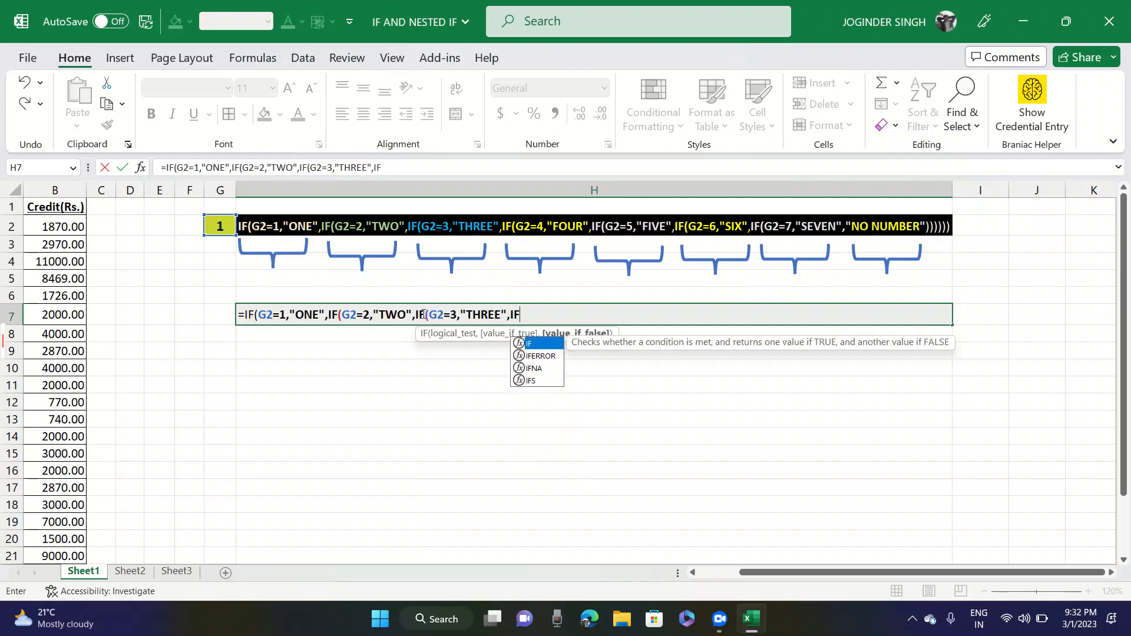
text((G2)
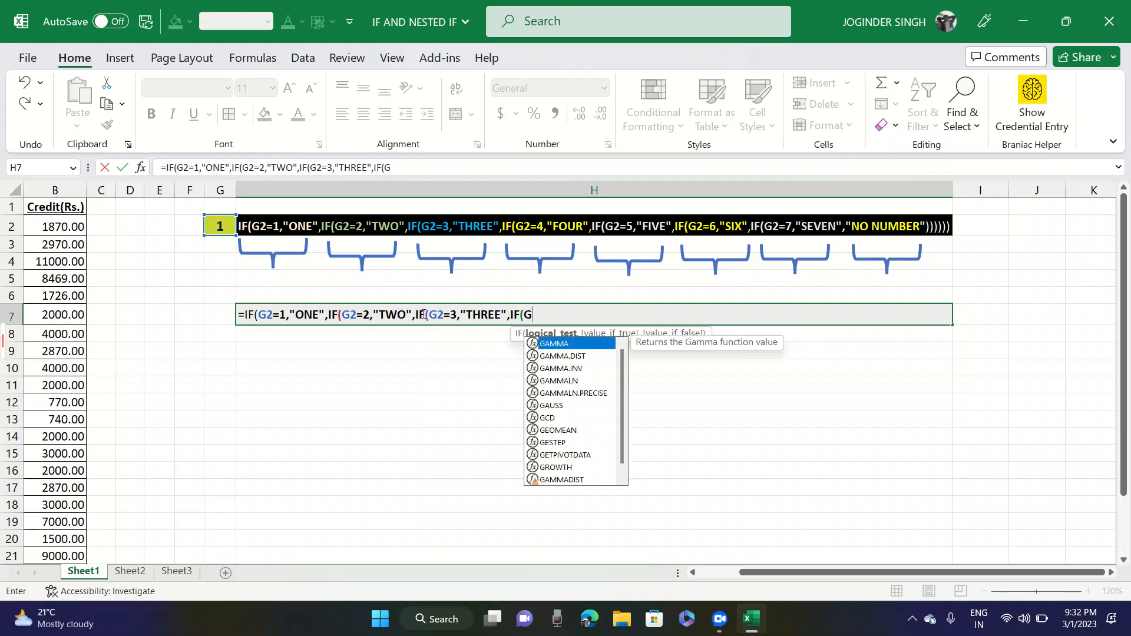
text(=4)
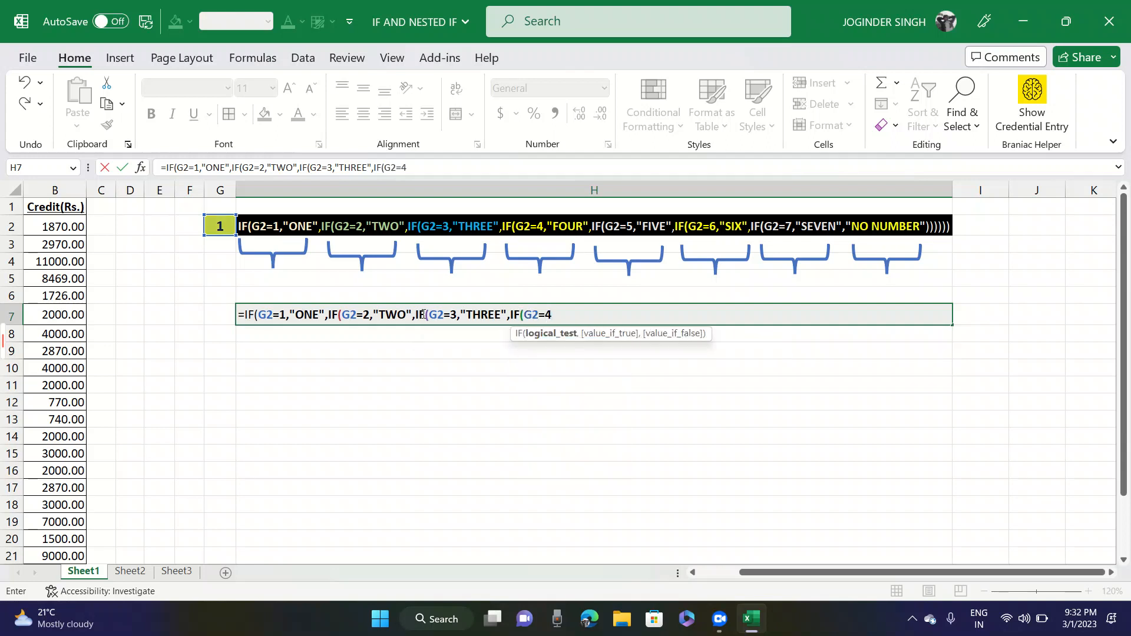
text(,")
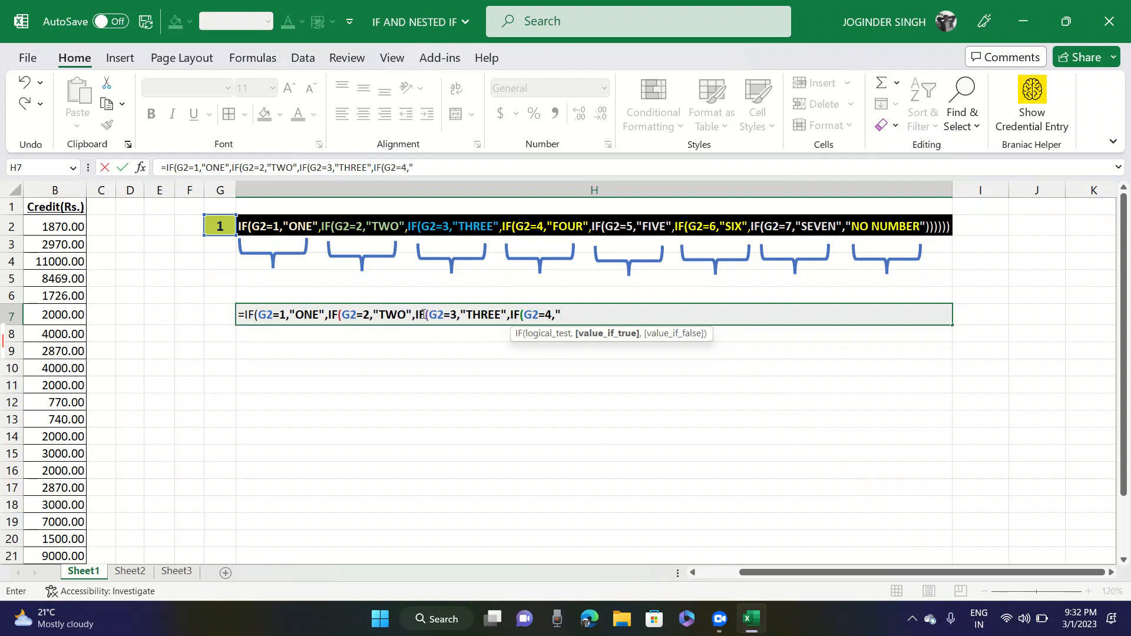
text(FOUR")
- Nest a fifth IF in the H7 formula, testing G2=5 and returning "GIVE"
text(,IF)
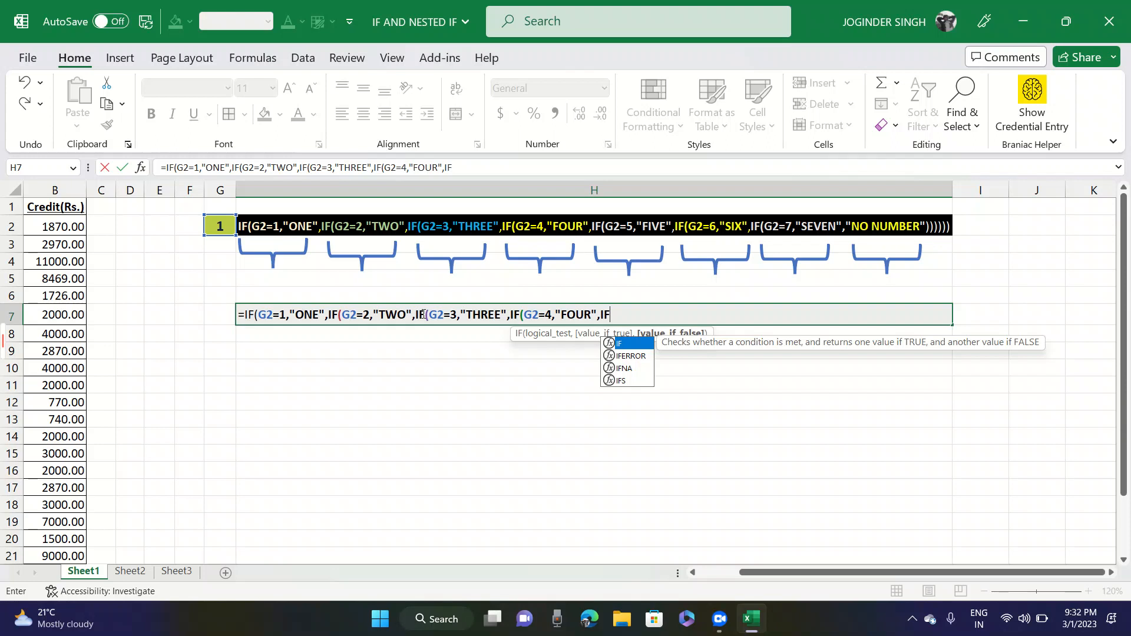
text((G2=5)
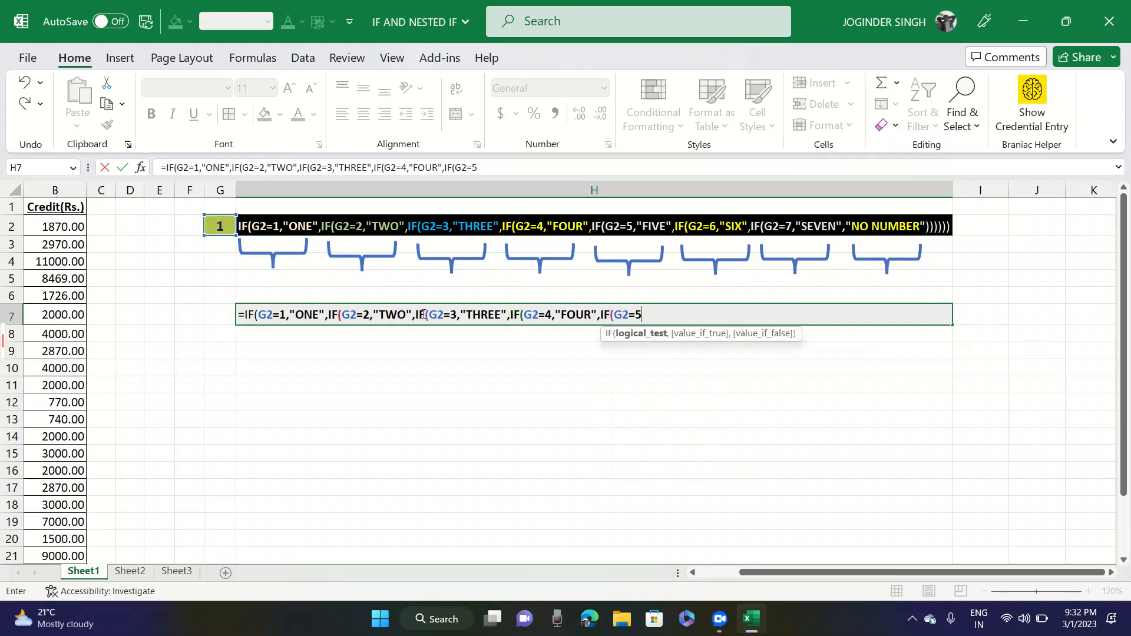
text(,"GIVE")
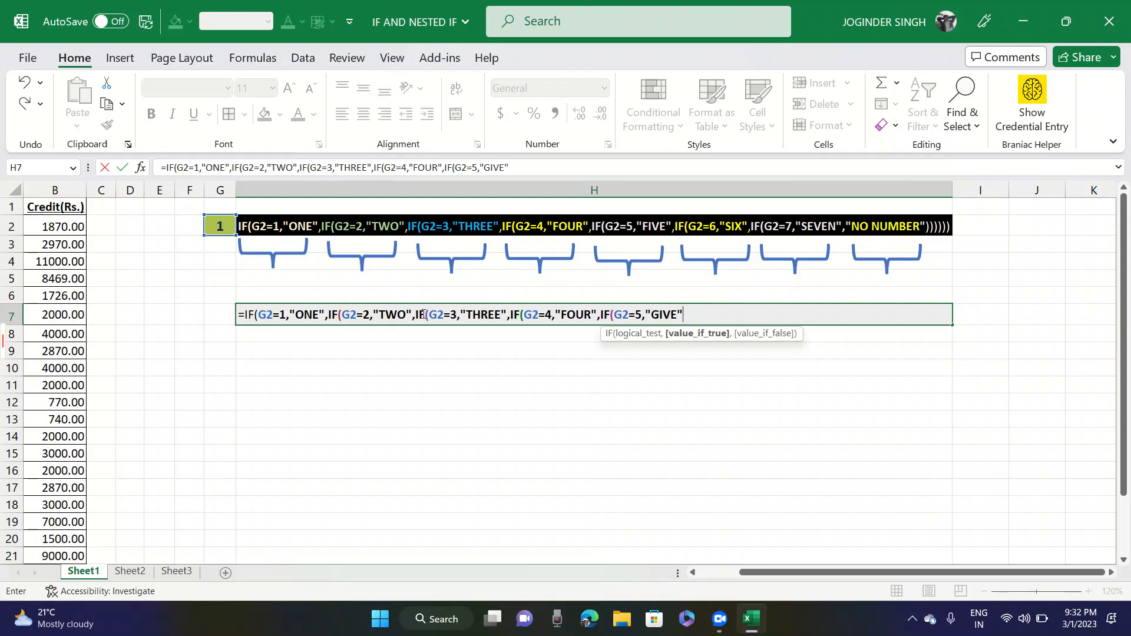
text(,IF()
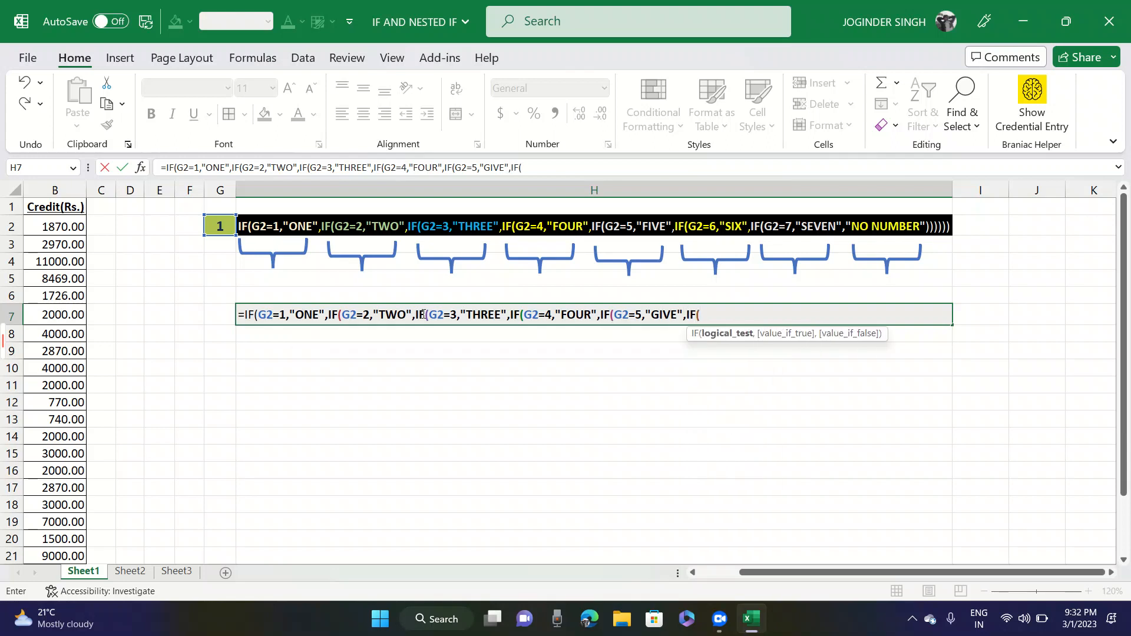
text(G2=)
text(6, )
text(SIX")
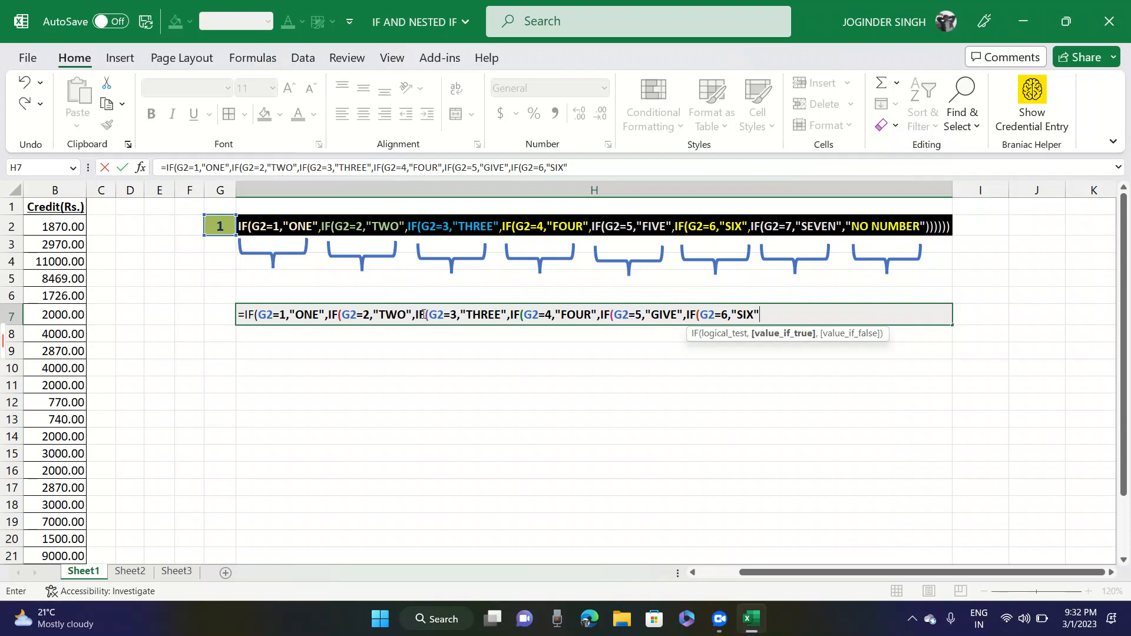
- Set the final value-if-false in H7 to "Out of range Number", close all six IF functions and enter the formula
text(,)
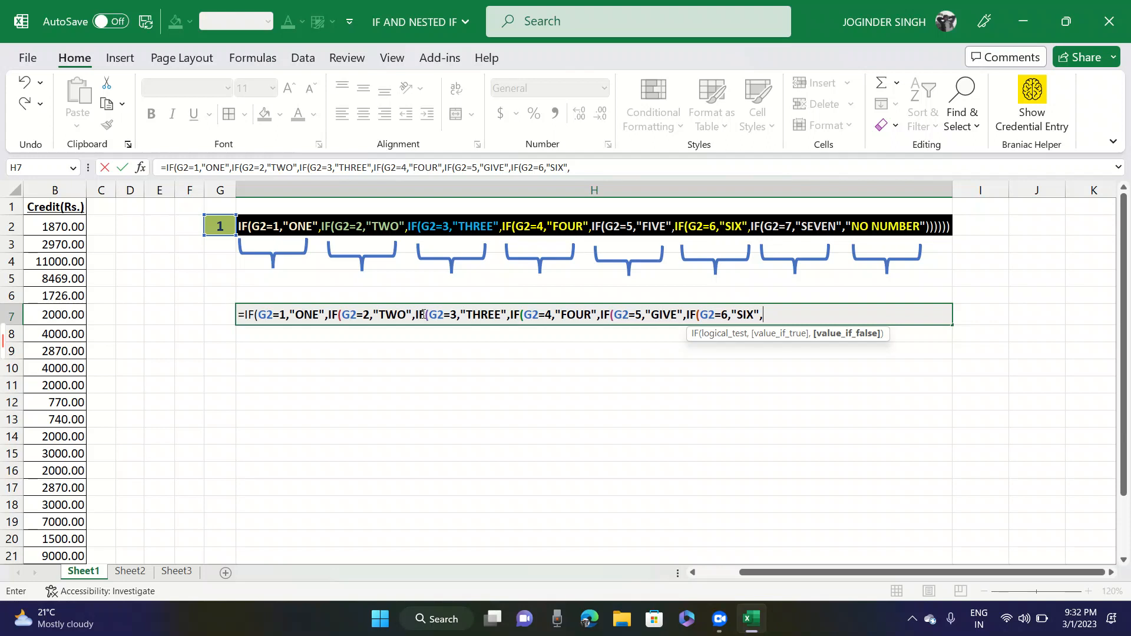
text(")
key(Caps_Lock)
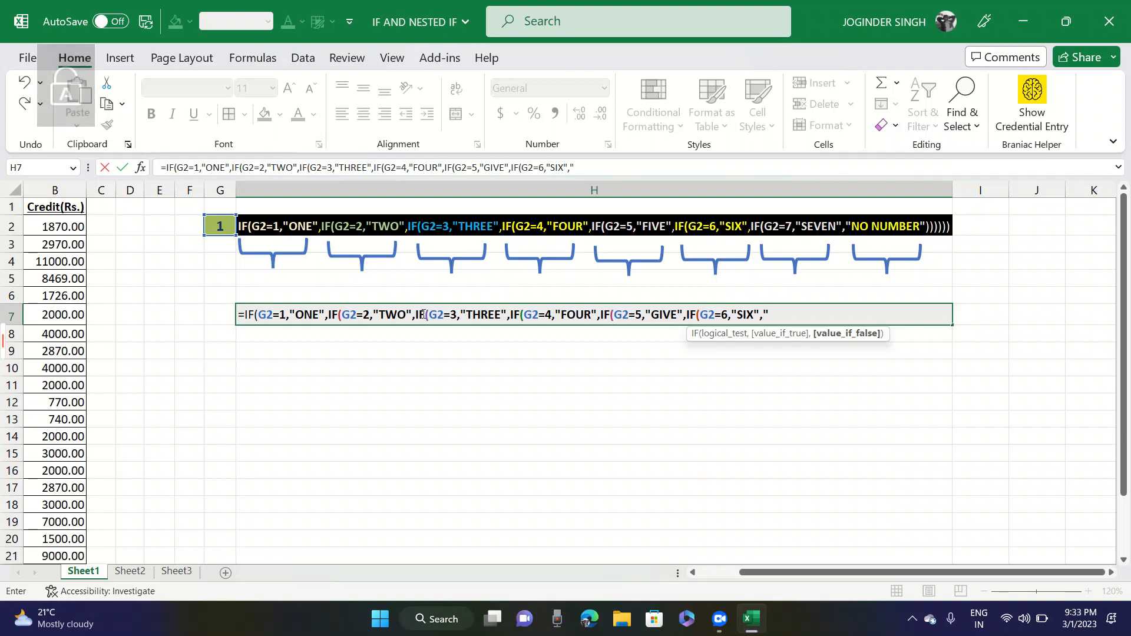
text(Out of rang)
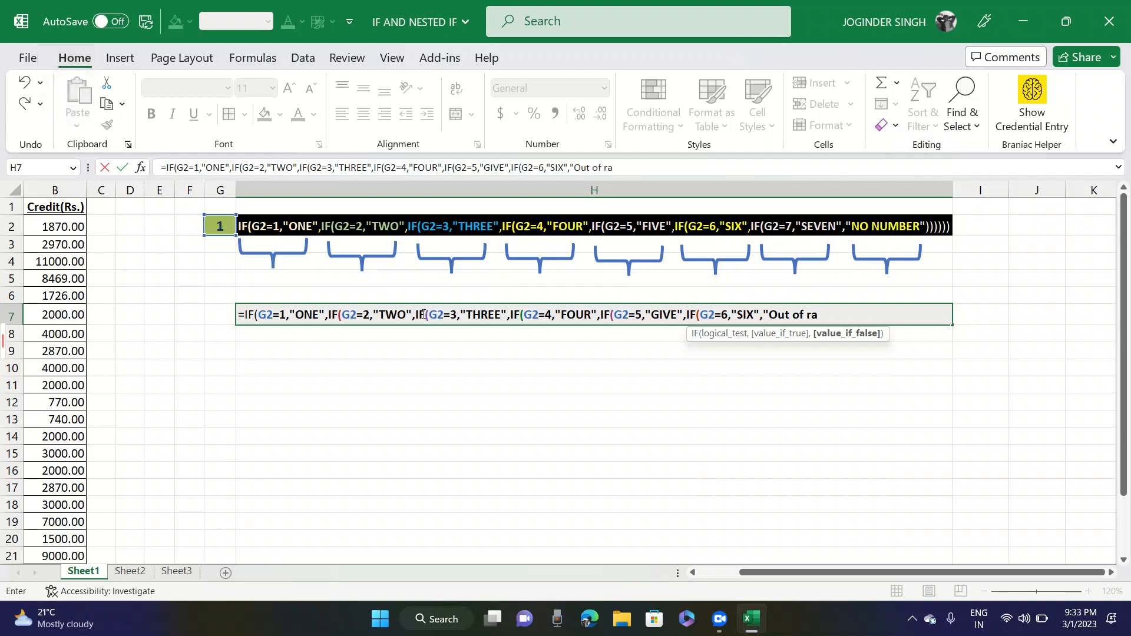
key(BackSpace)
text(nge Number)
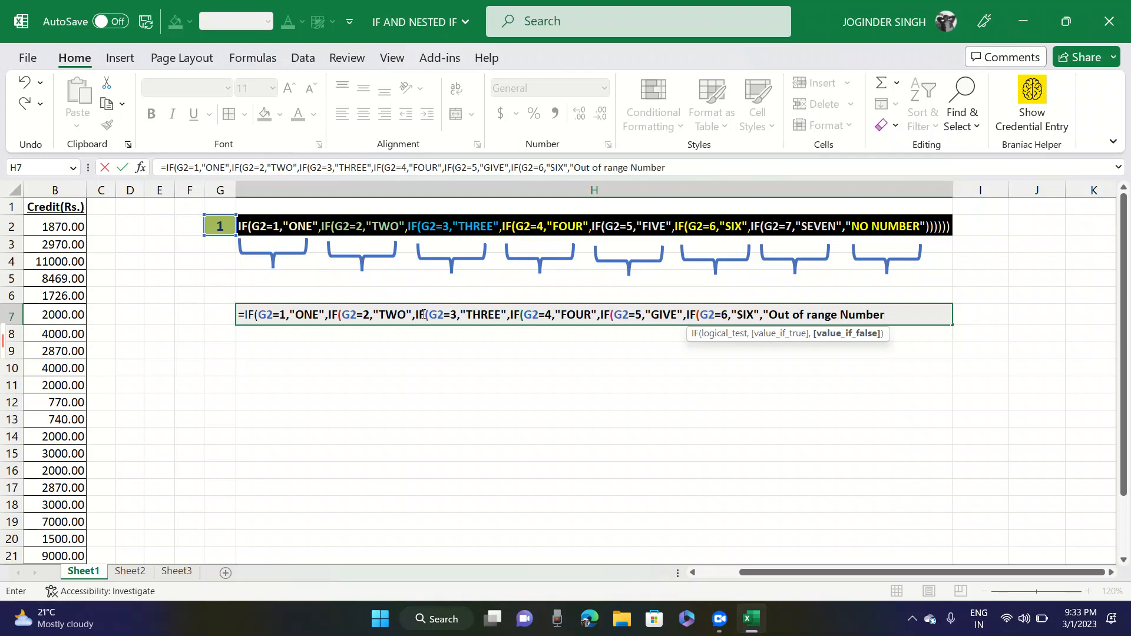
text("))
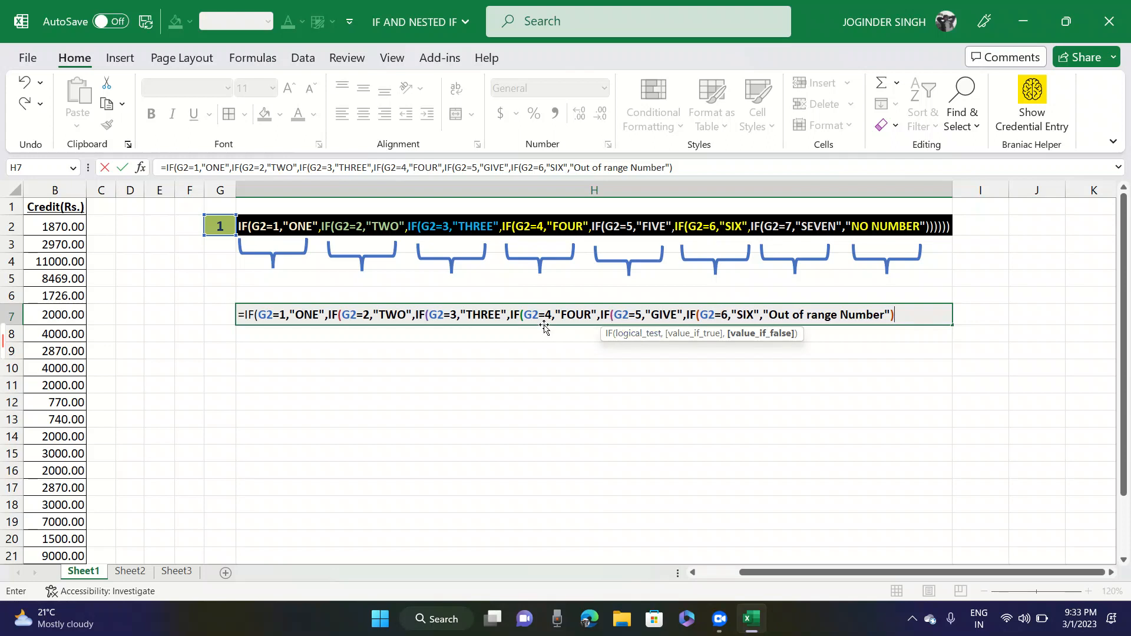
text()))
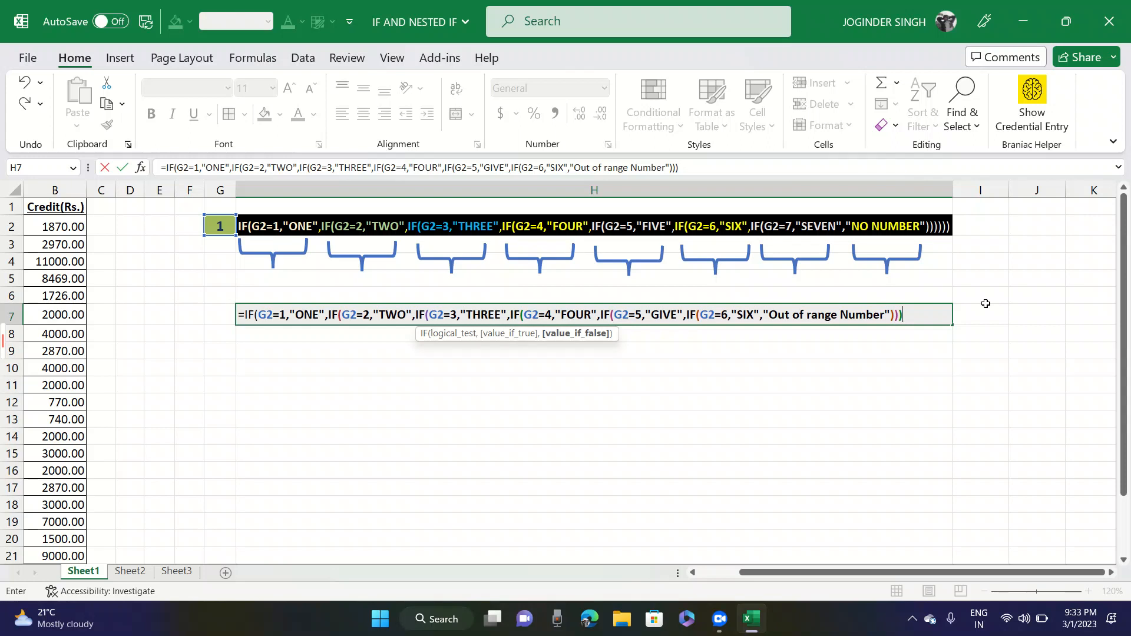
text())))
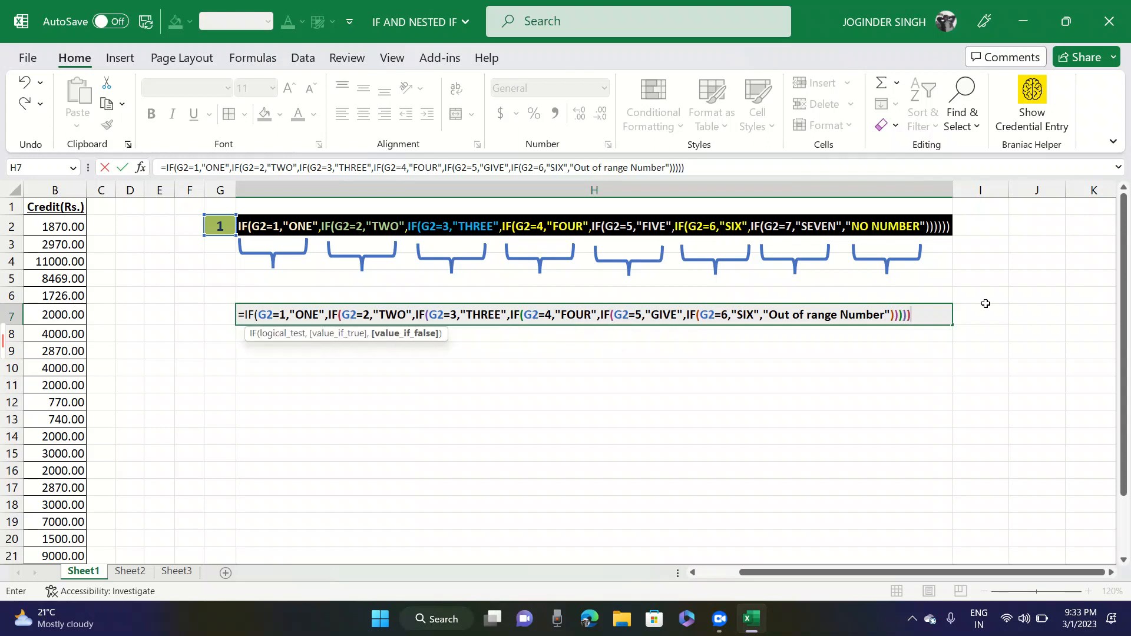
key(Return)
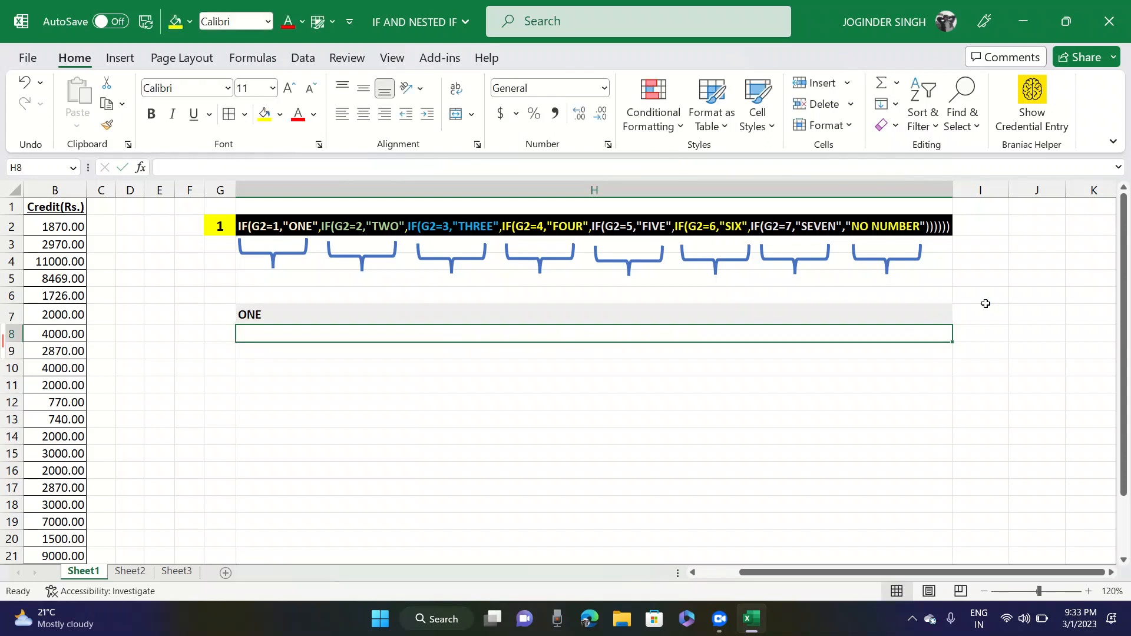
- Test the nested IF formula by setting G2 to 2
key(Up)
key(Left)
key(Right)
key(Left)
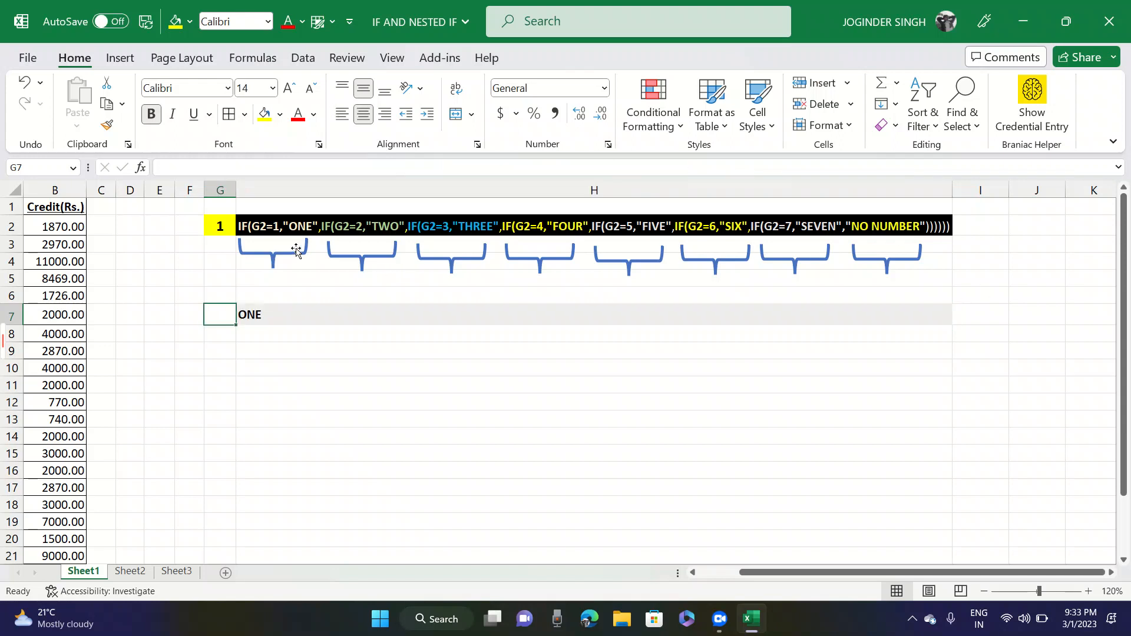
double_click(226, 225)
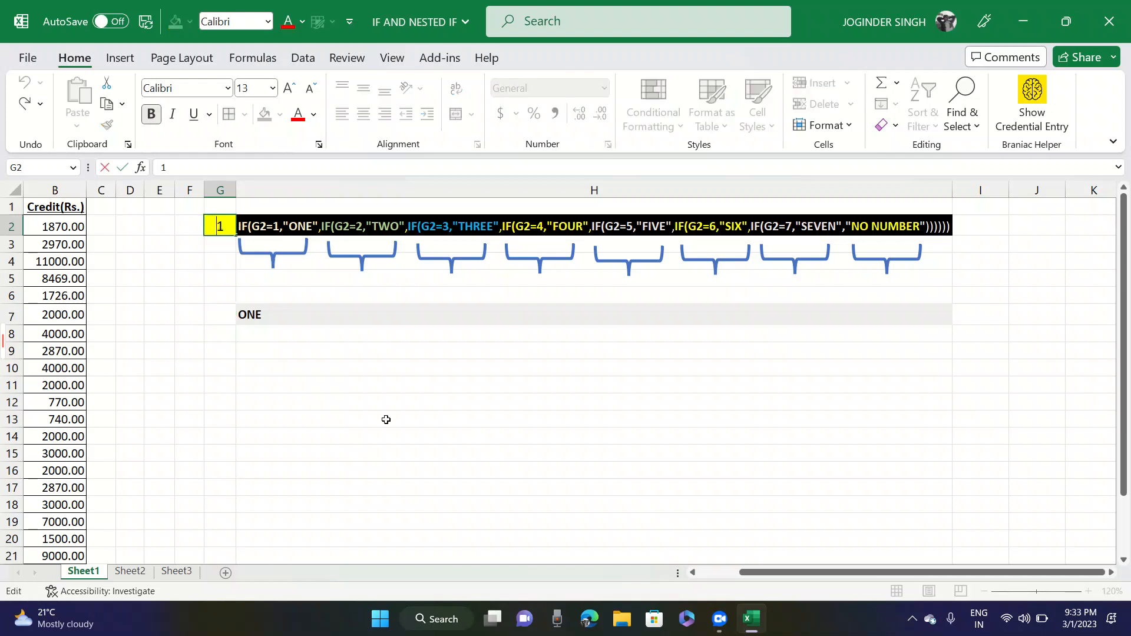
key(Escape)
text(2)
key(Return)
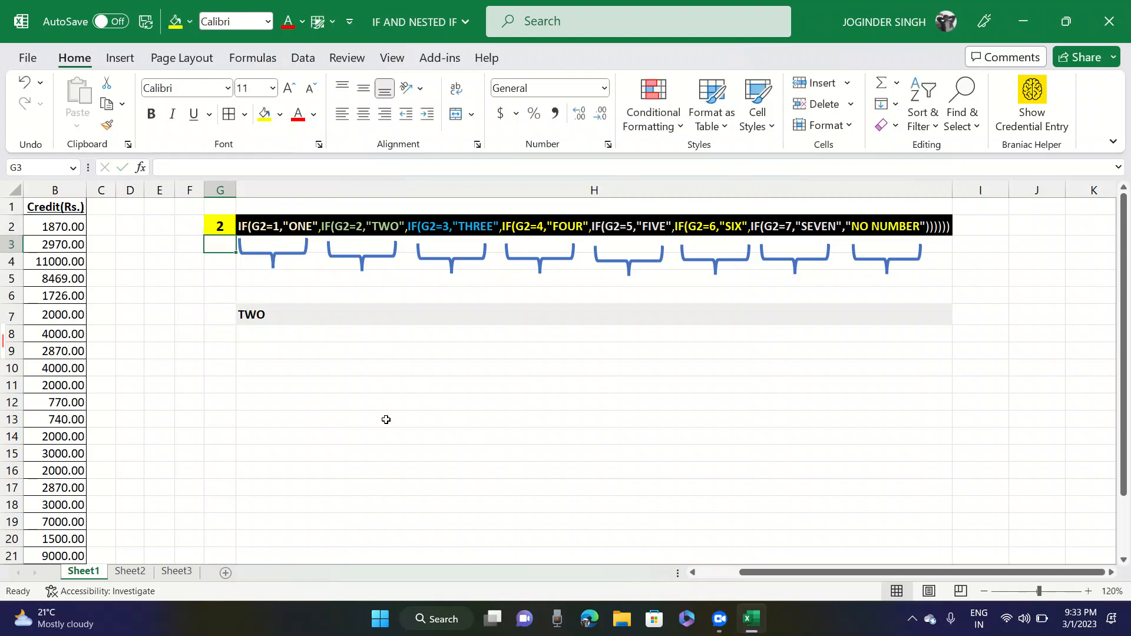
- Check the result in H7 and set G2 to 5 as another test value
click(271, 314)
click(221, 226)
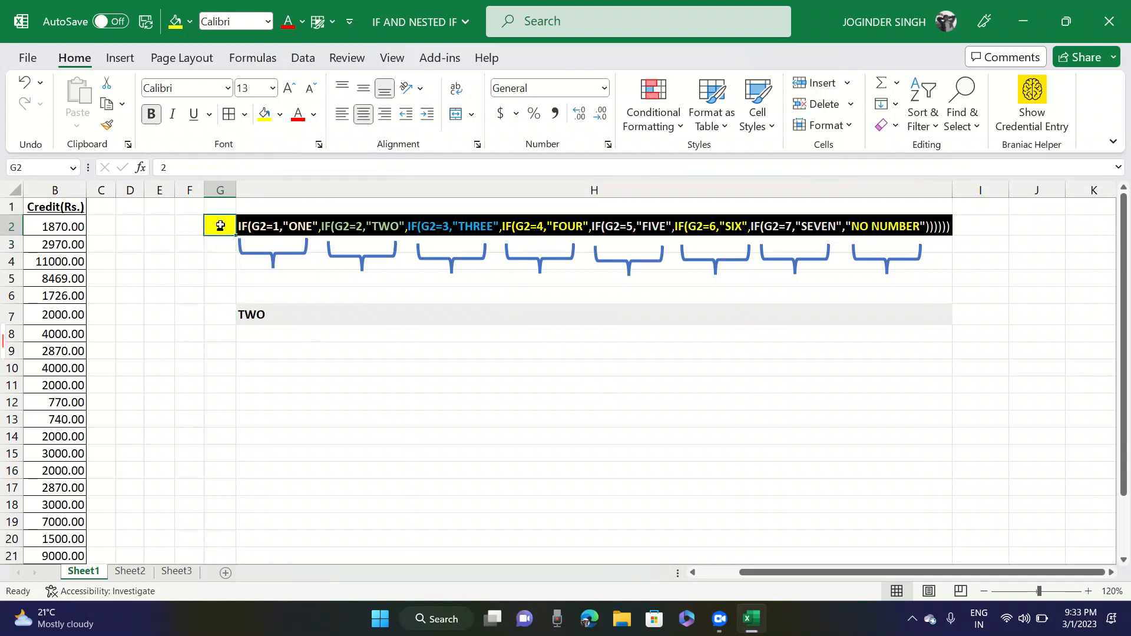
text(5)
key(Return)
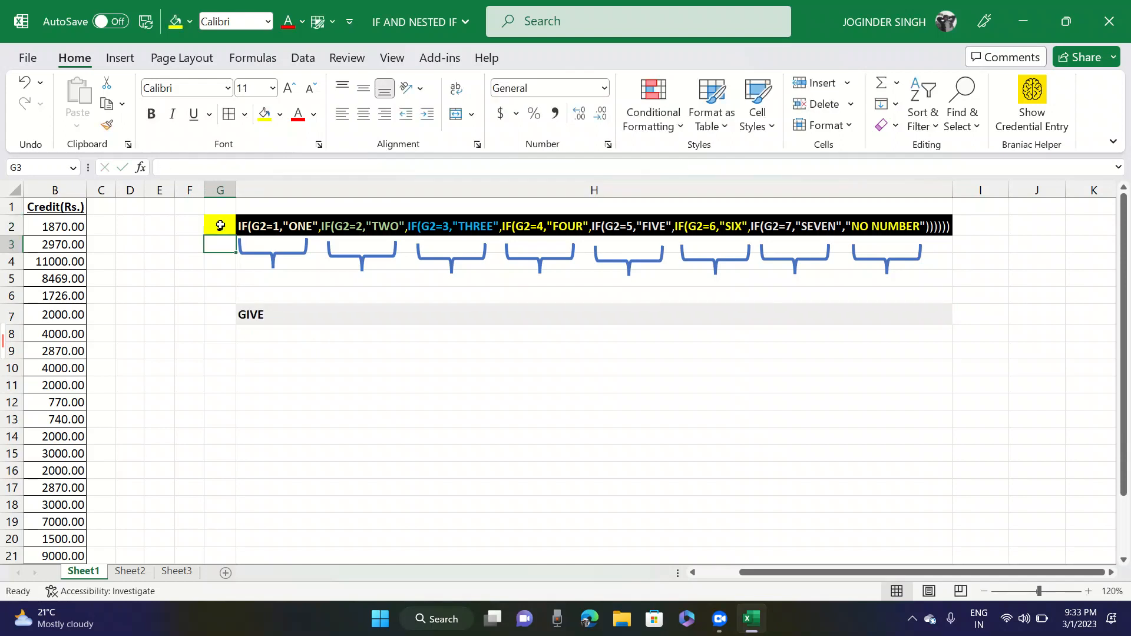
- Correct the word returned for G2=5 in the H7 formula to "FIVE"
double_click(258, 309)
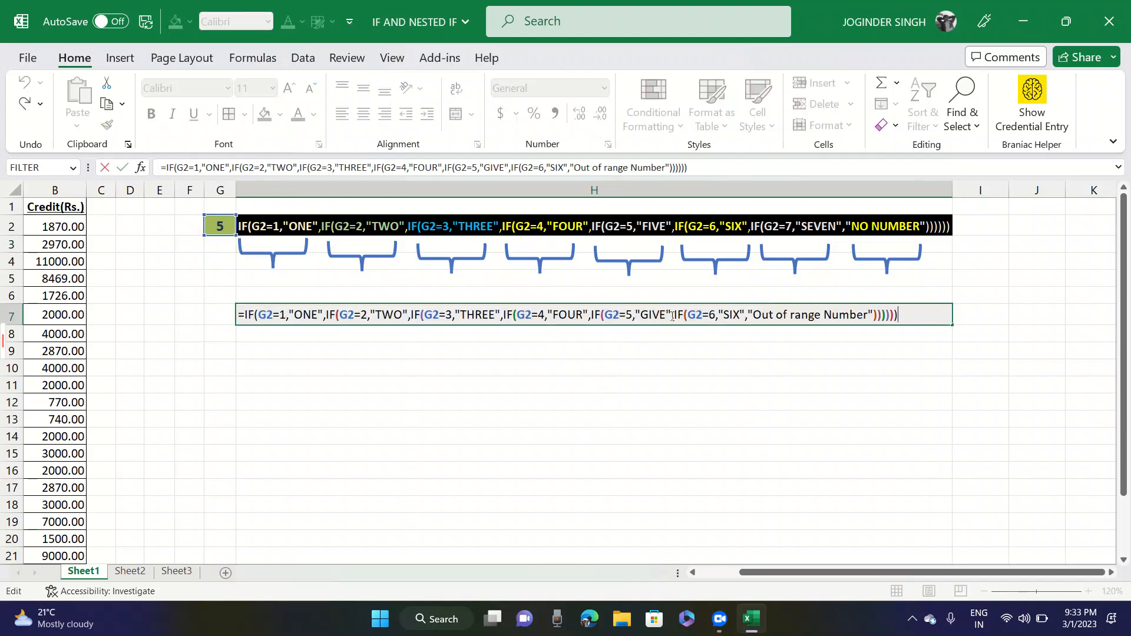
click(653, 311)
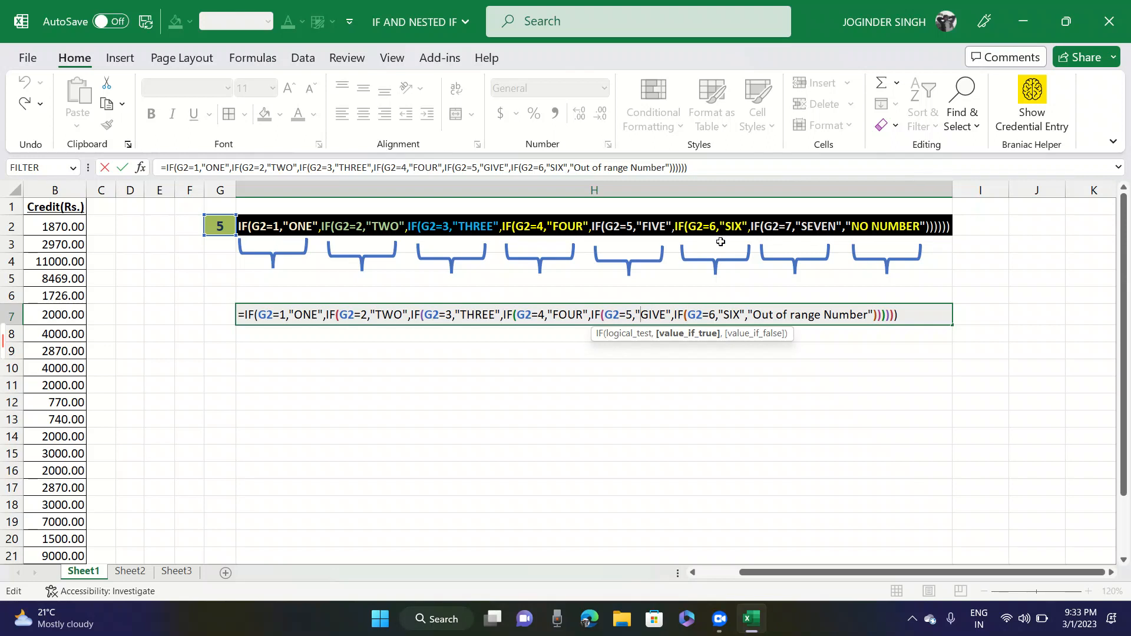
key(BackSpace)
text(f)
key(BackSpace)
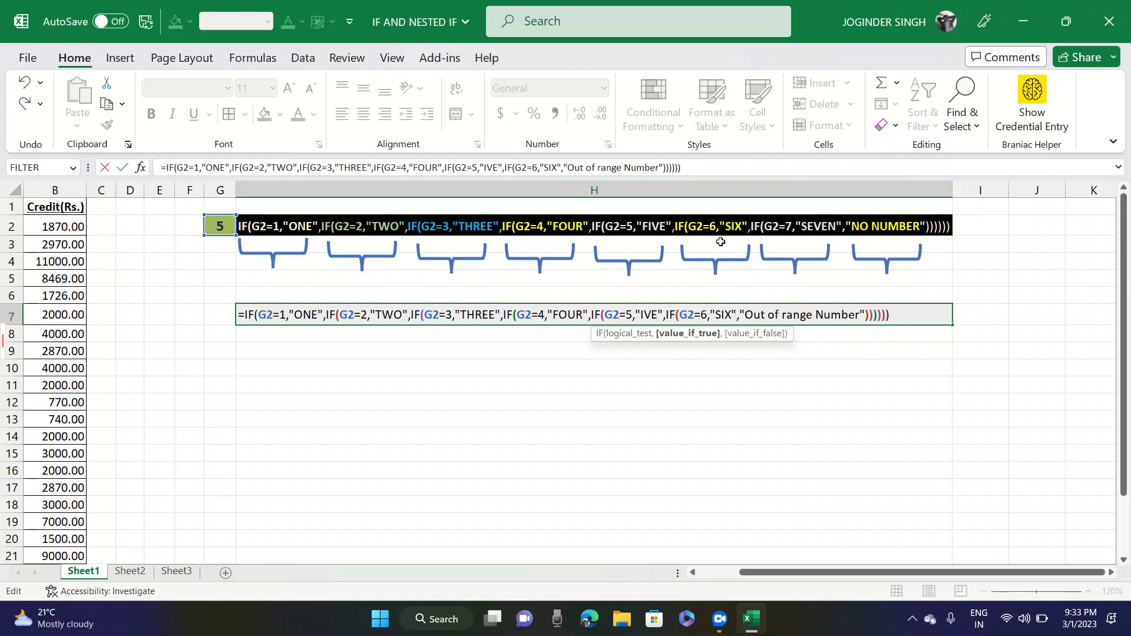
key(Caps_Lock)
text(F)
key(Return)
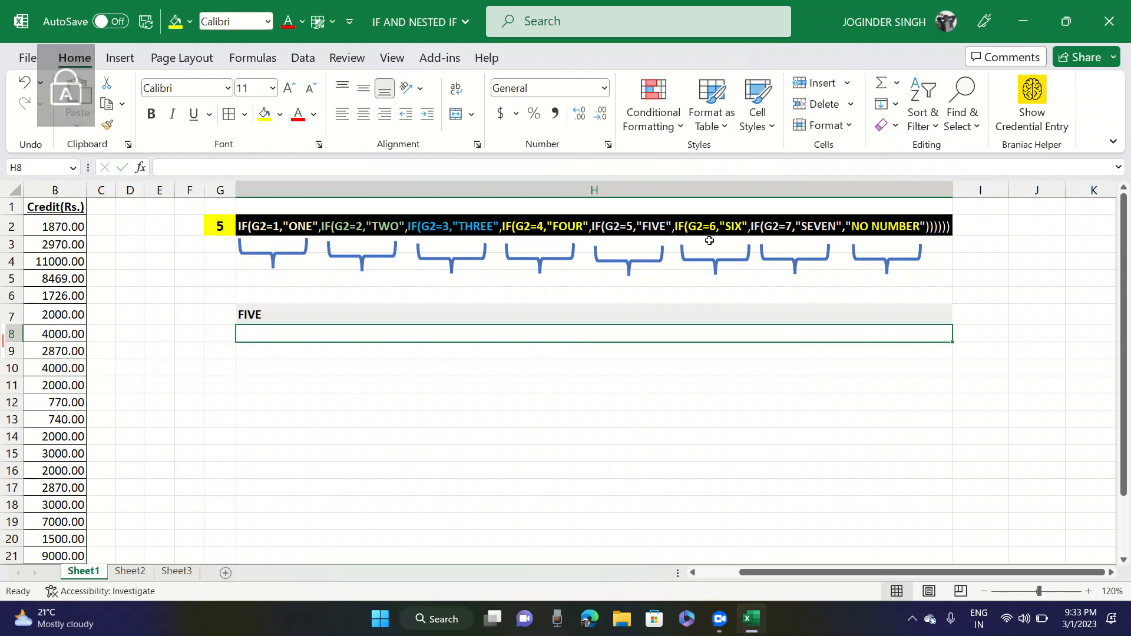
- Test the corrected formula by entering 6 and then 7 in G2
click(222, 227)
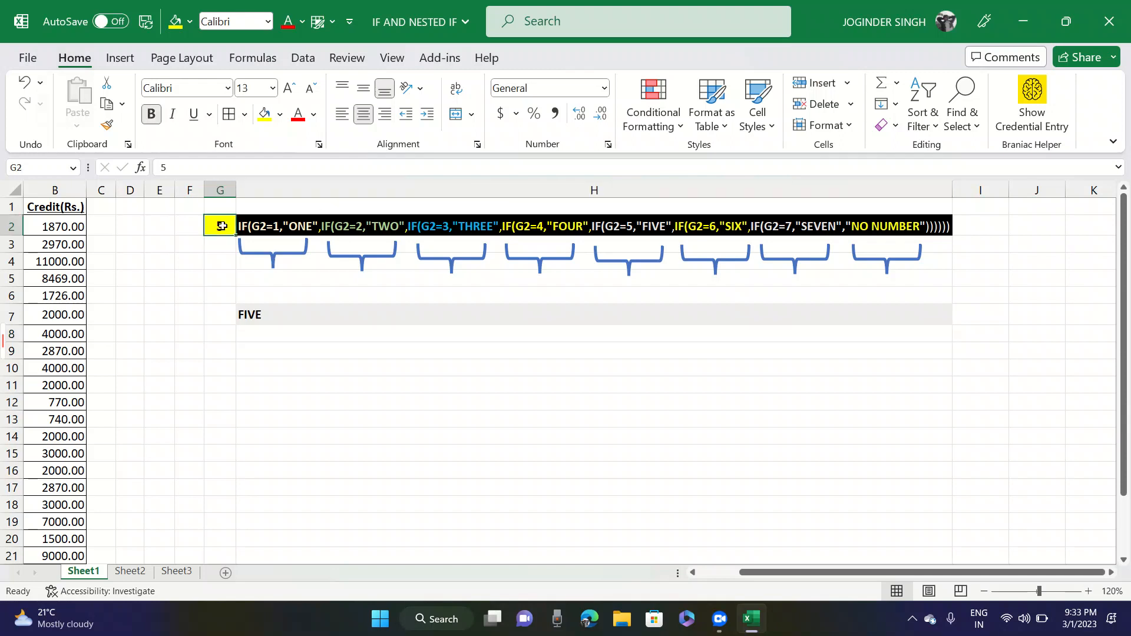
text(6)
key(Return)
click(222, 226)
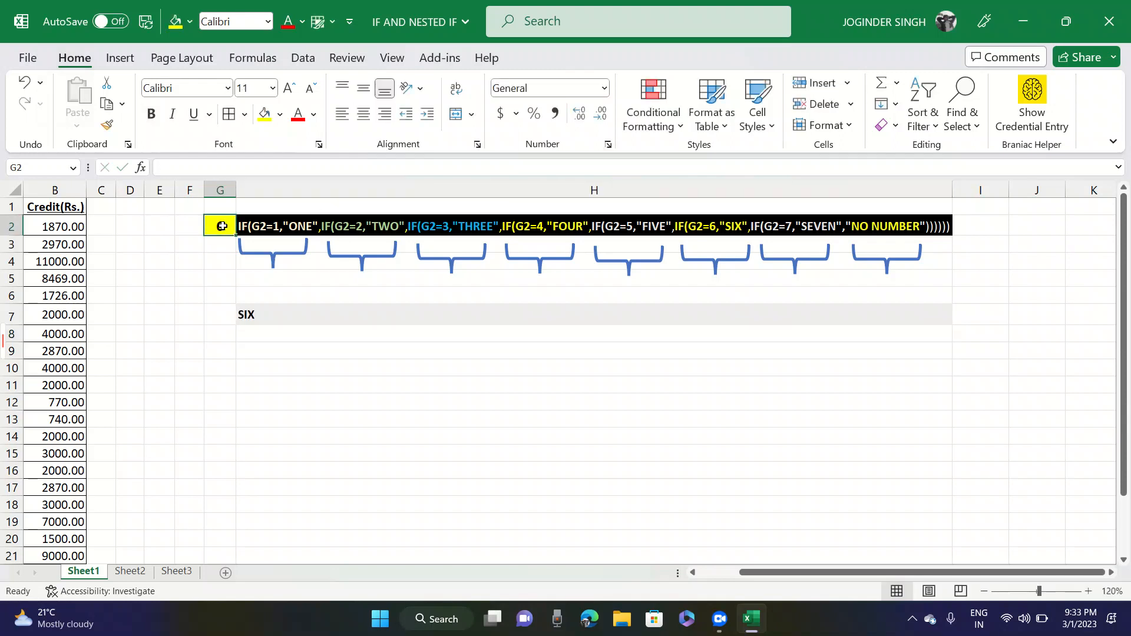
text(7)
key(Return)
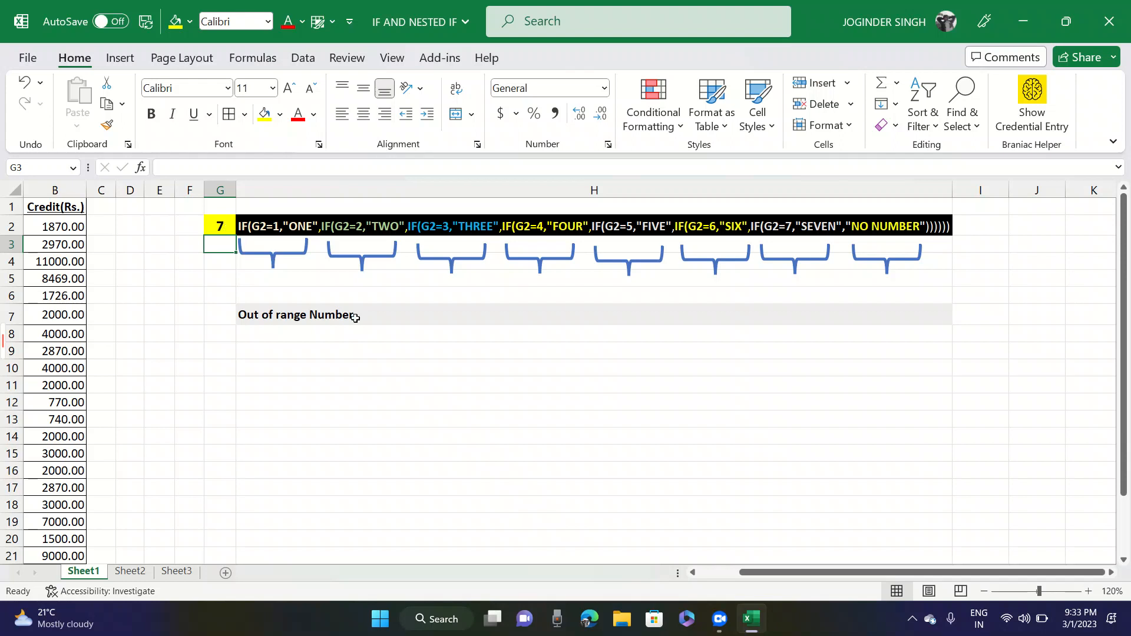
- Open the H7 formula to review its conditions and the final value-if-false, leaving it unedited
click(336, 314)
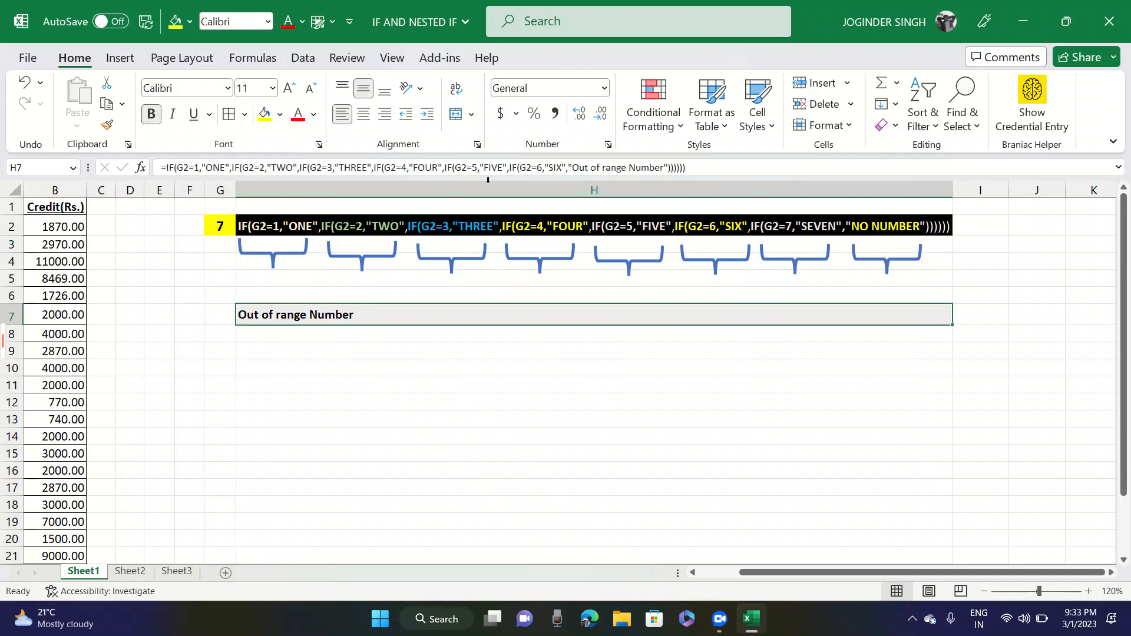
key(F2)
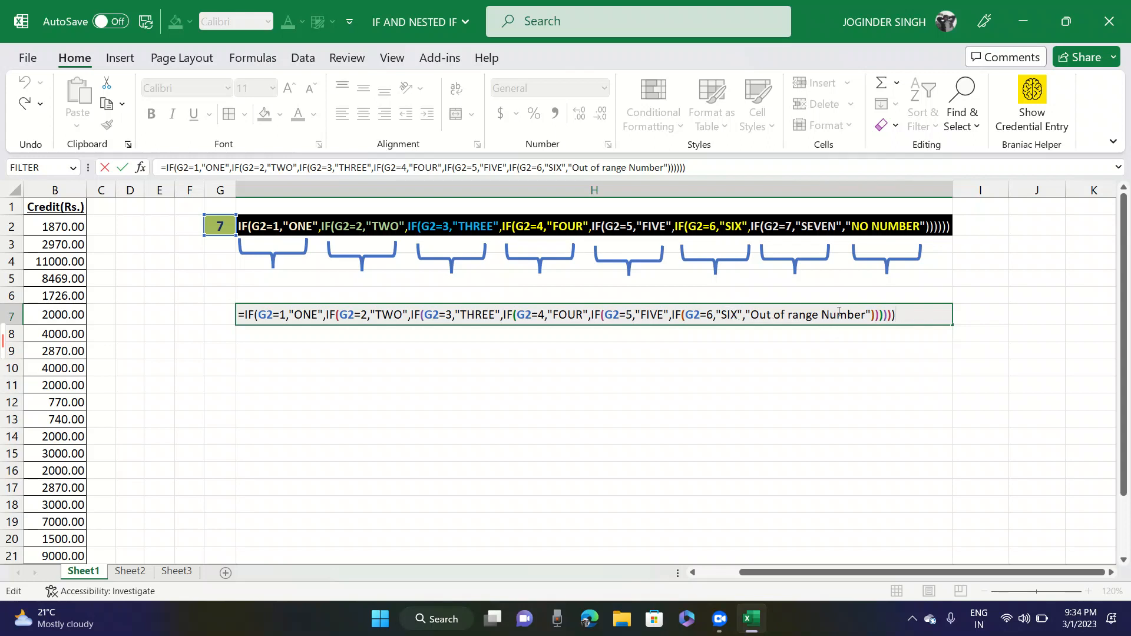
key(shift+Tab)
- Enter 10 in G2 to test a number outside the formula's range
key(Left)
key(Right)
key(ctrl+Up)
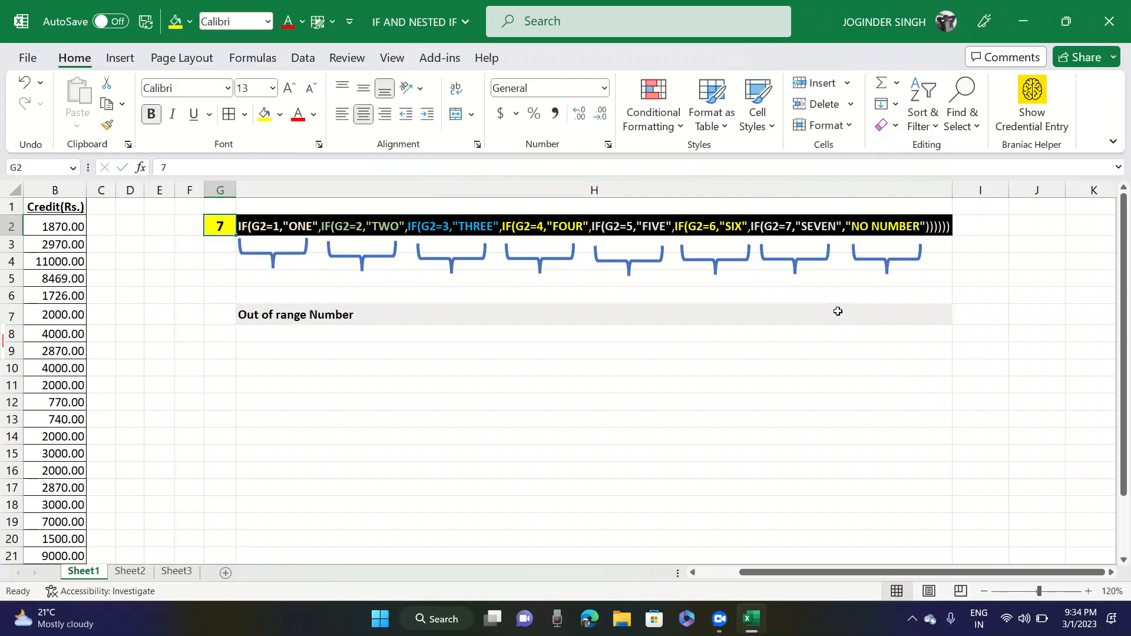
text(10)
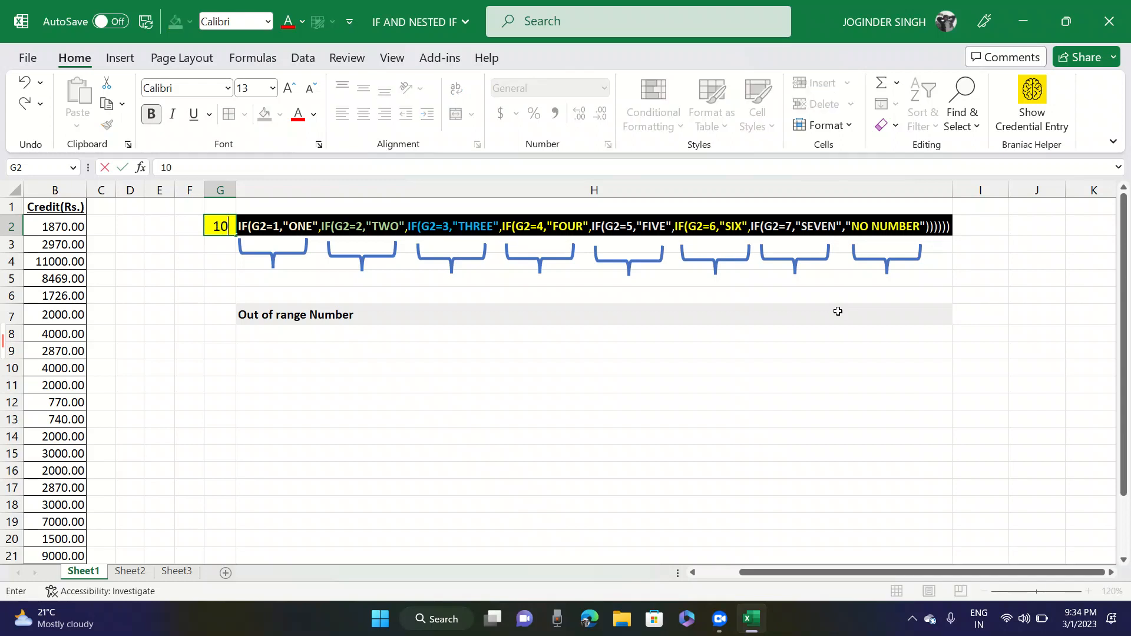
key(Return)
- Set G2 to 1999 and autofit the width of column G
key(Up)
text(1999)
key(Return)
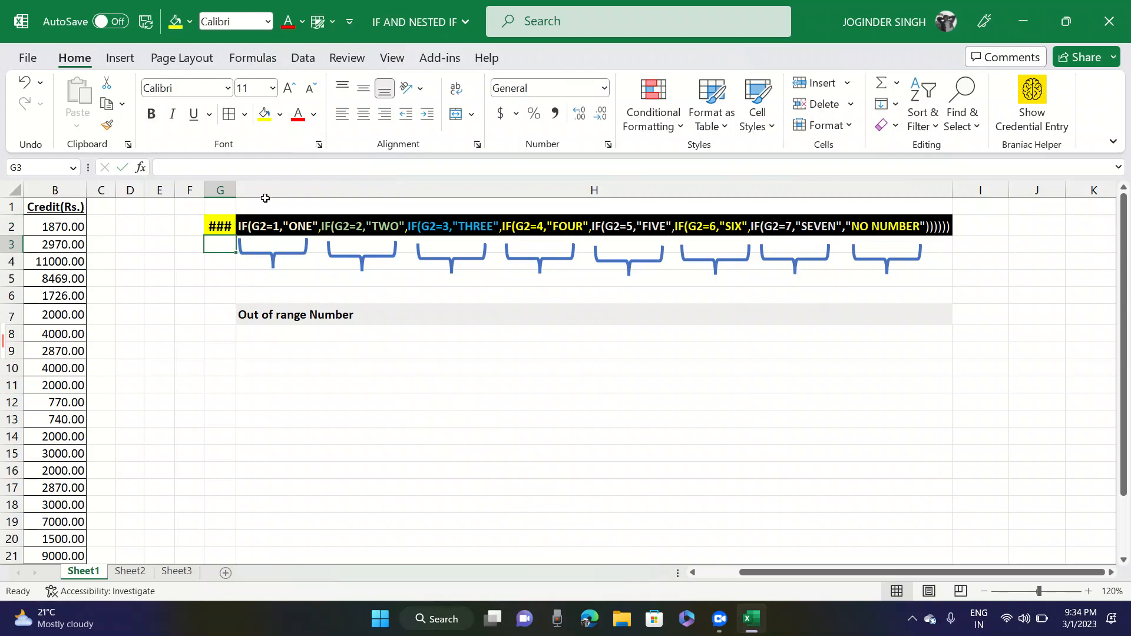
double_click(236, 189)
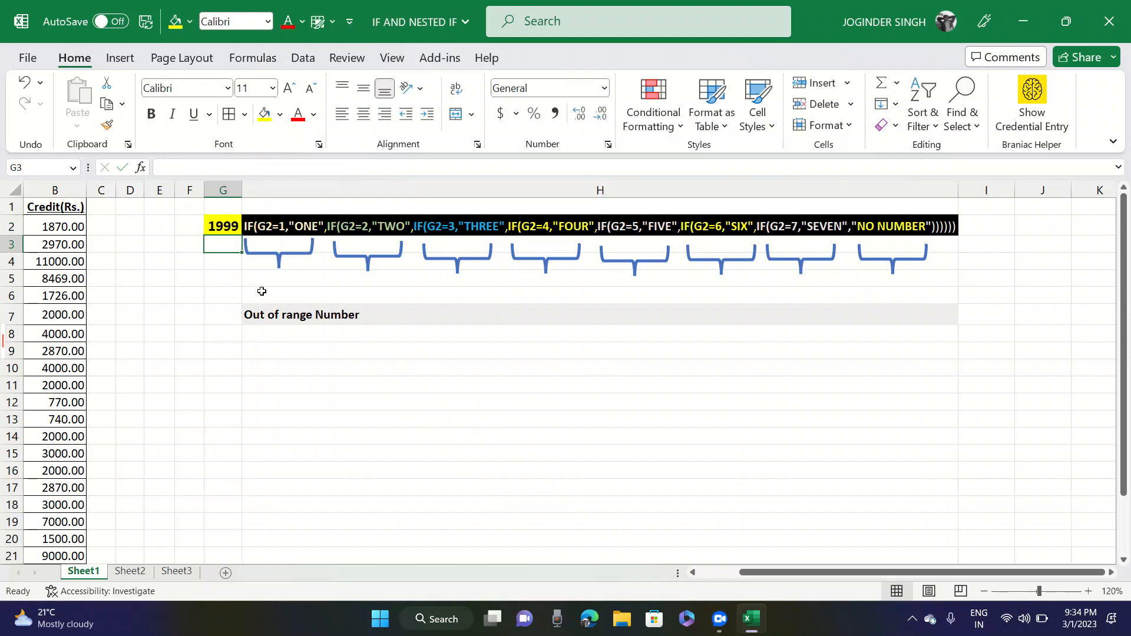
- Examine the formula in H7 and go back to the Account and Credit(Rs.) data, ending on cell A2
click(265, 309)
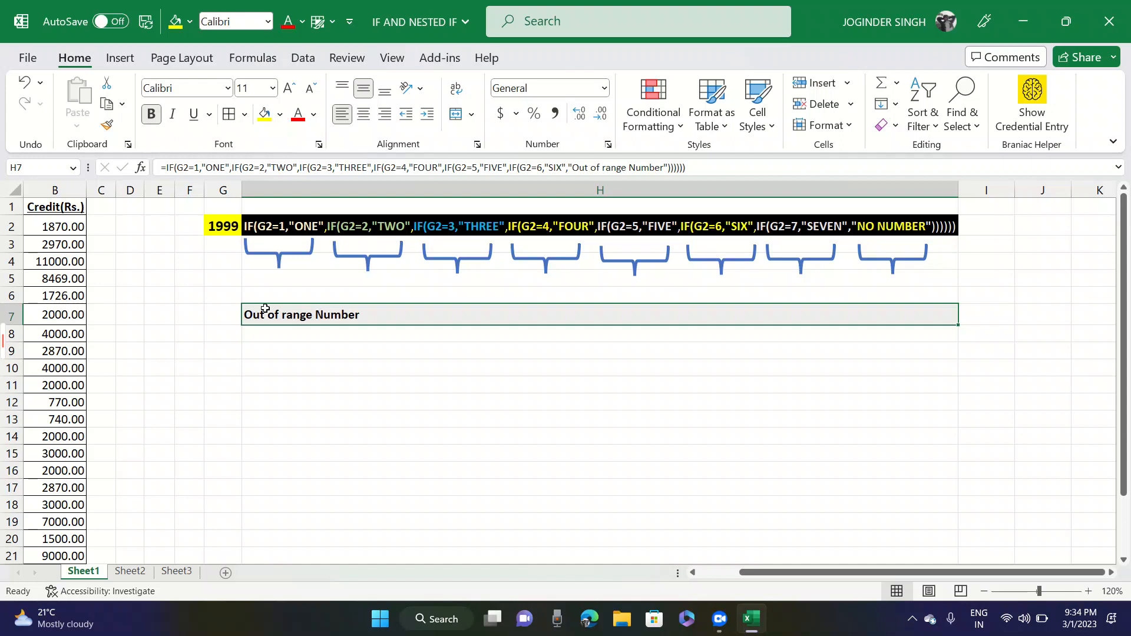
key(ctrl+Left)
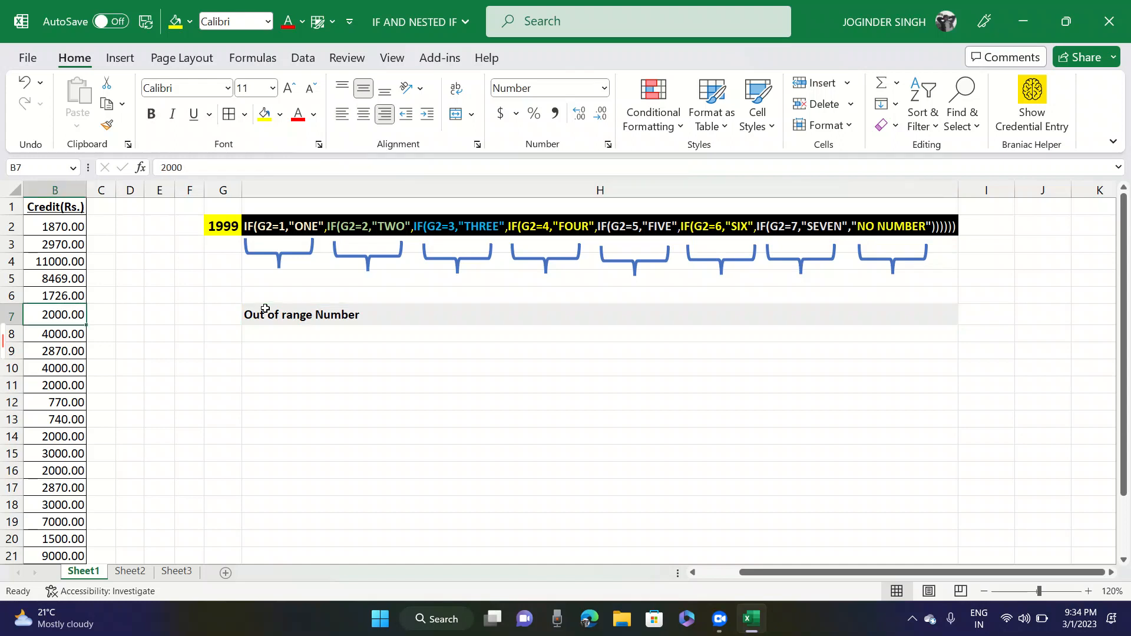
key(ctrl+Left)
key(Right)
key(ctrl+Up)
key(Down)
key(Right)
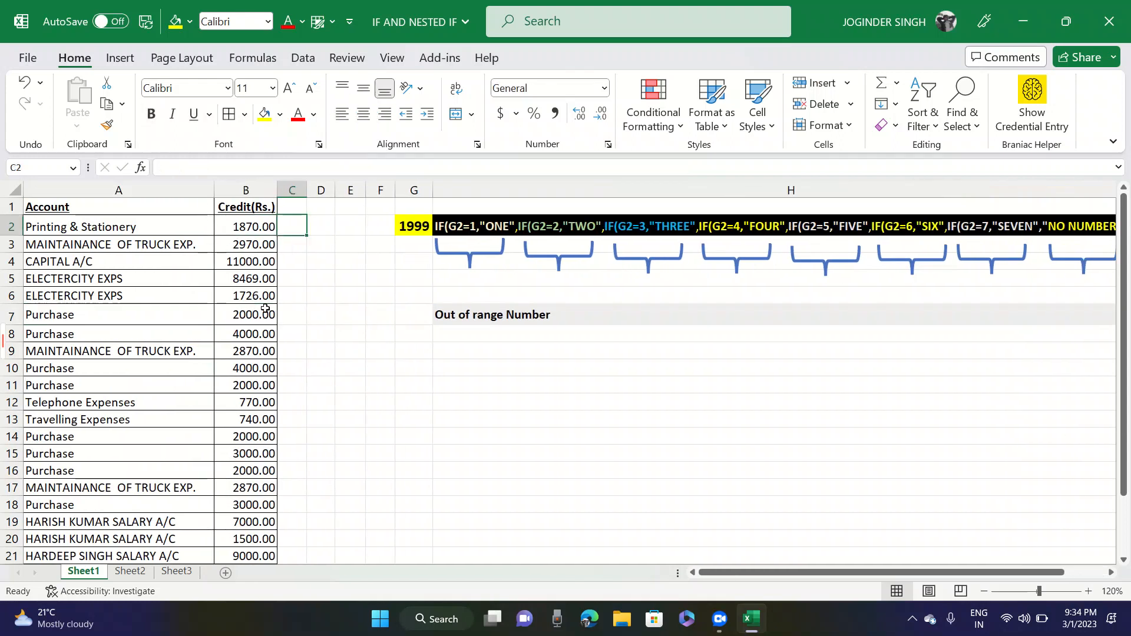
key(Left)
key(Left)
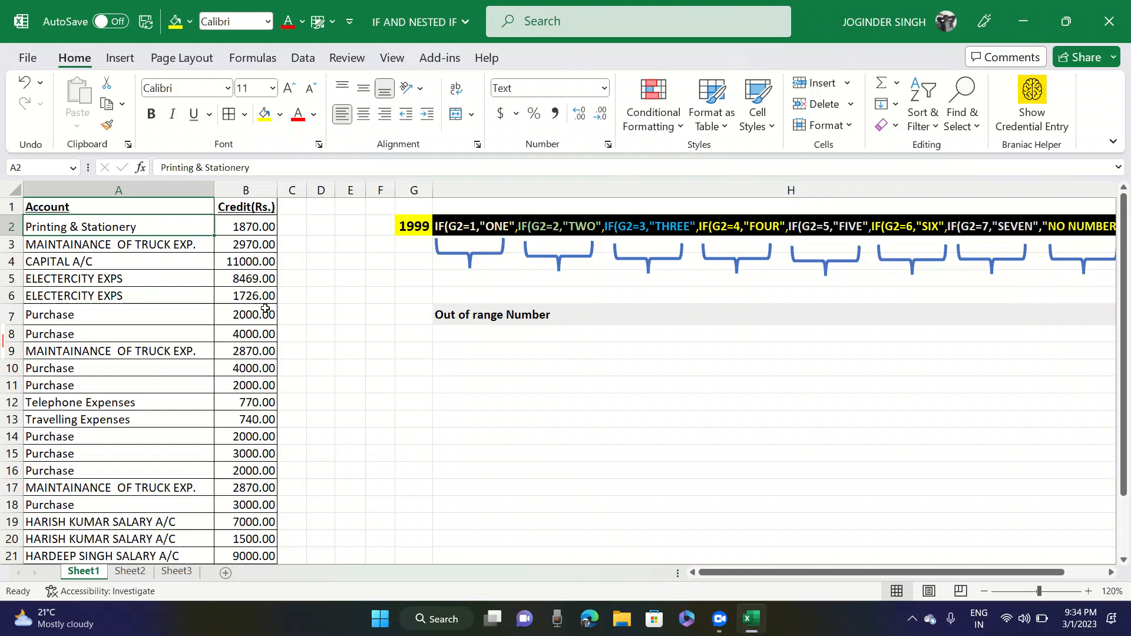
- Replace the account names in A2:A3 with biscuits and those in A4:A5 with chocholate
key(Caps_Lock)
text(biscuits)
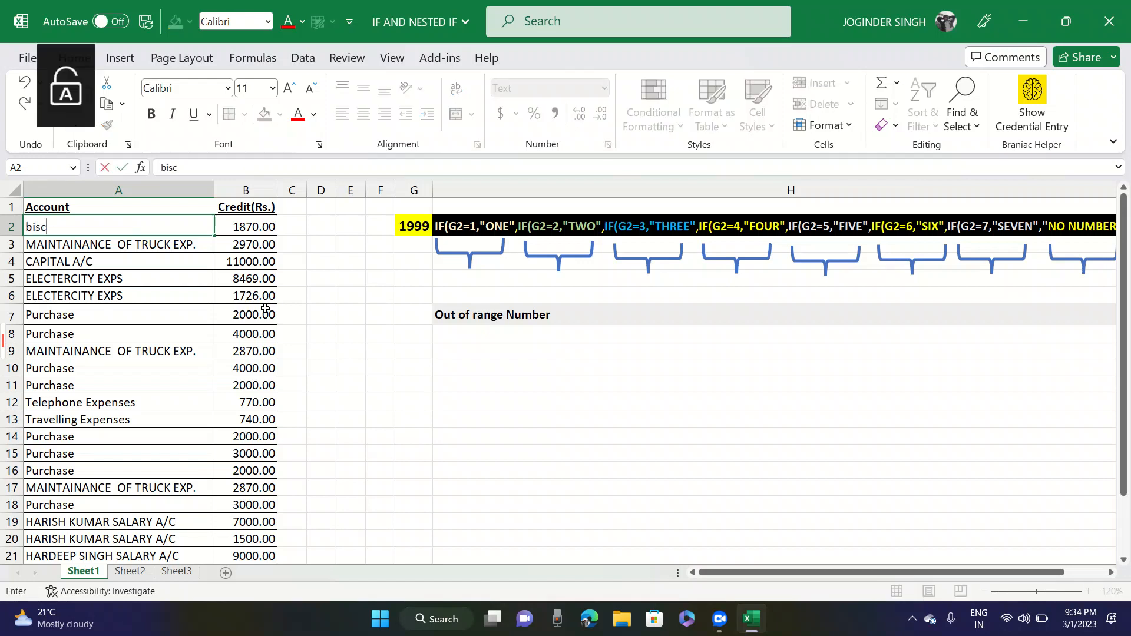
key(Return)
text(biscuits)
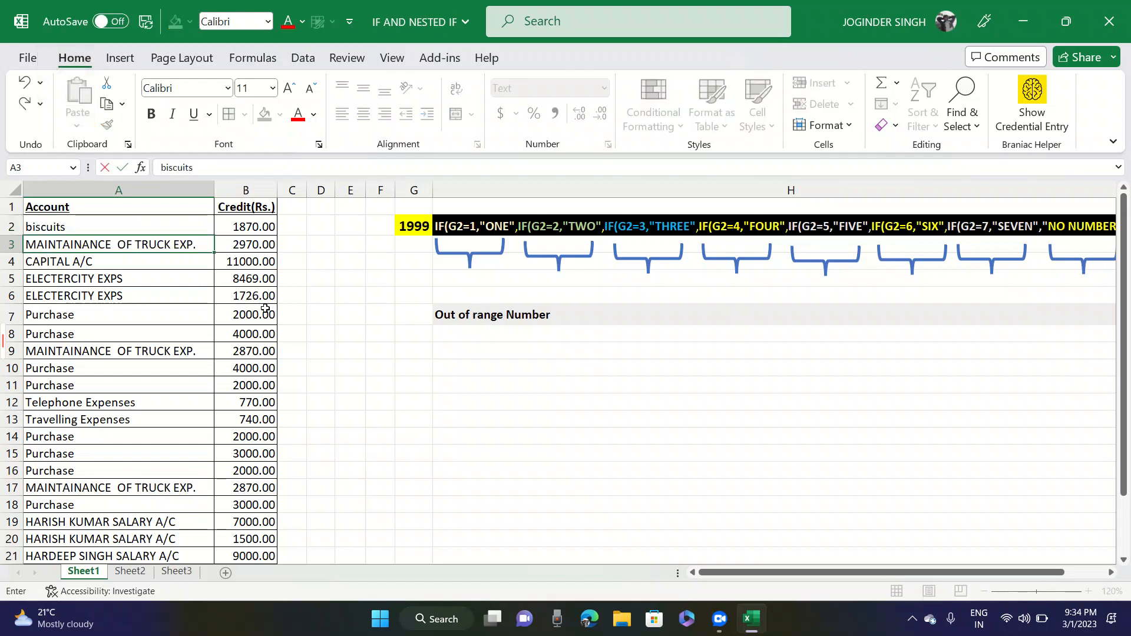
key(Return)
text(chocholate)
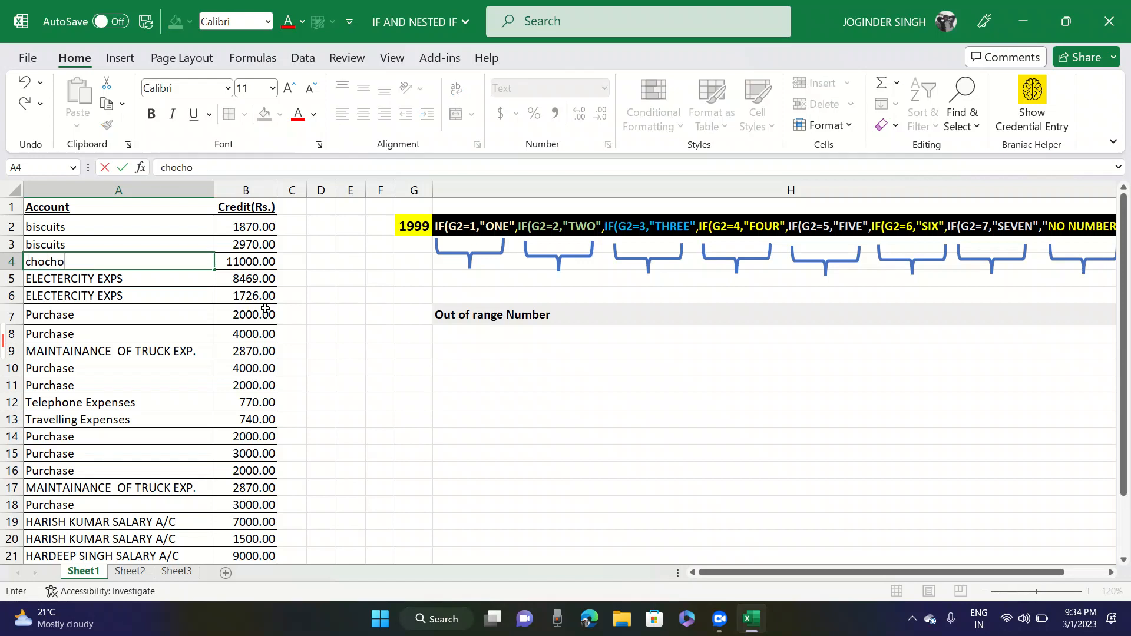
key(Return)
text(chocholate)
key(Return)
- Replace the account names in A6, A7 and A8 with namkeen, rusk and namkeen
text(namkeen)
key(Return)
text(rsk)
key(Return)
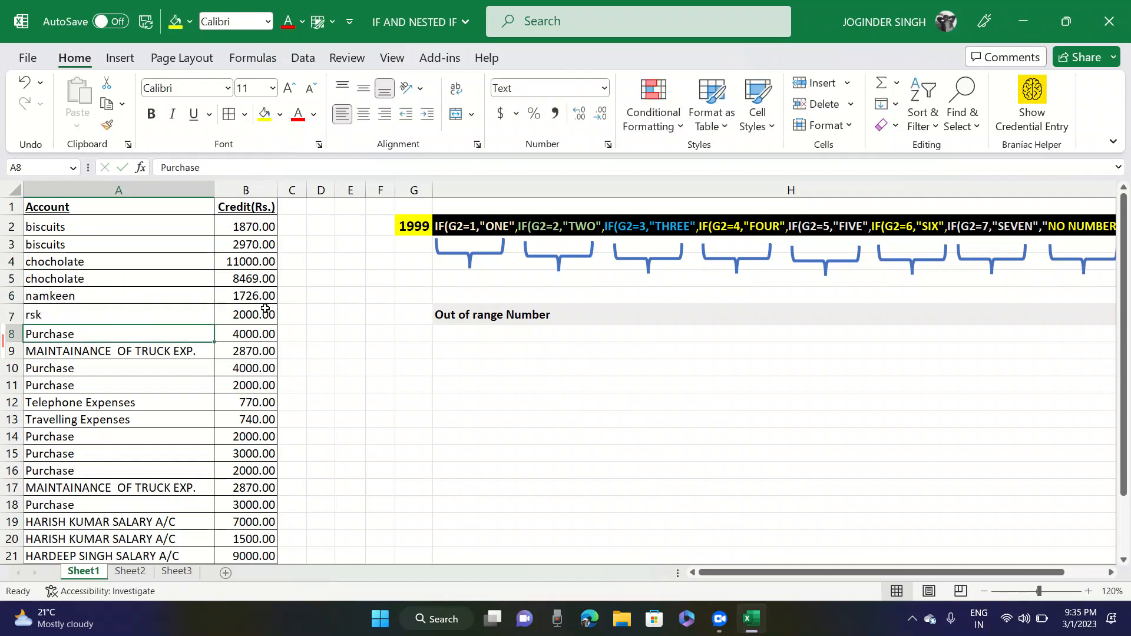
key(Down)
text(rusk)
key(Return)
text(namkeen)
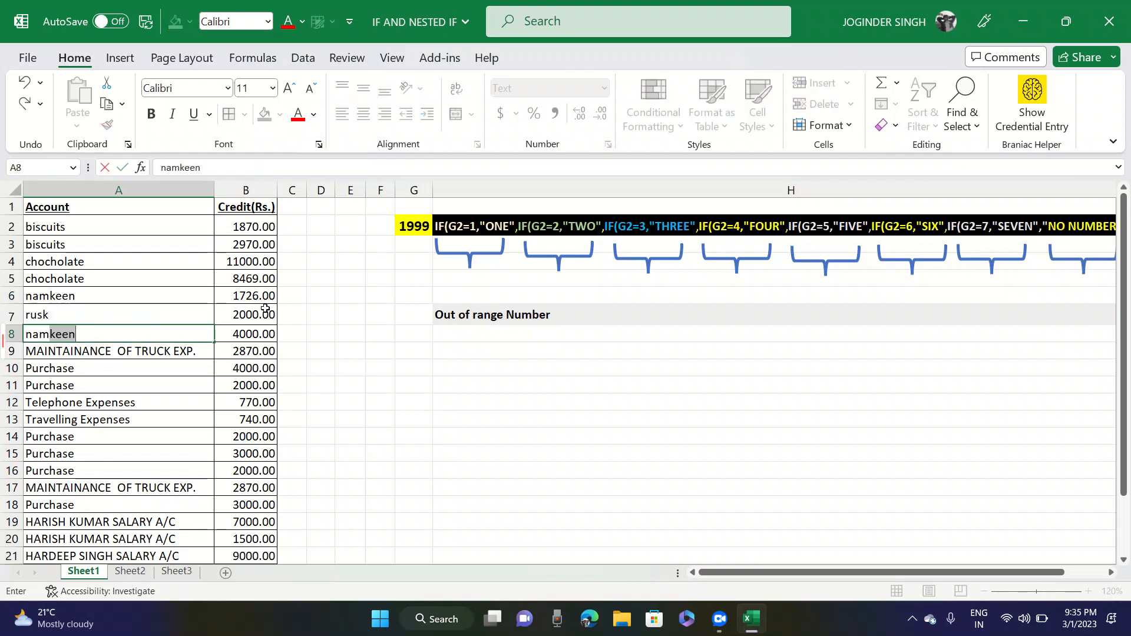
key(Return)
- Clear the remaining account names and credit amounts from row 9 down in columns A and B
key(shift+Right)
key(shift+Down)
key(shift+Down)
key(shift+Down)
key(shift+Down)
key(shift+Down)
key(shift+Down)
key(shift+Down)
key(shift+Down)
key(shift+Down)
key(shift+Down)
key(shift+Down)
key(shift+Down)
key(shift+Down)
key(shift+Down)
key(shift+Down)
key(shift+Down)
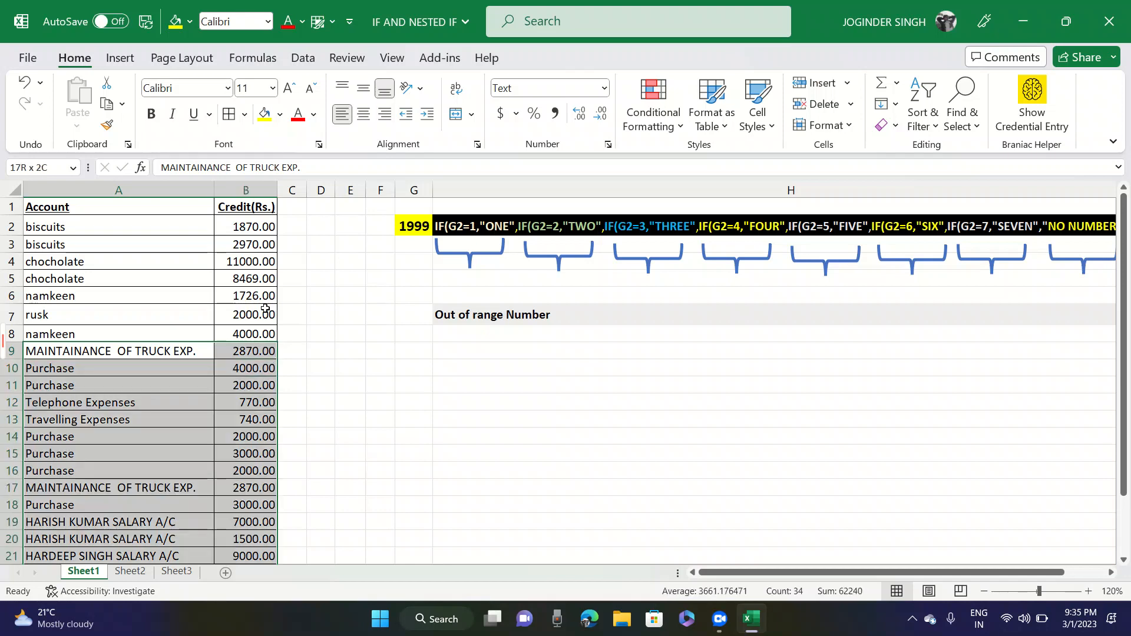
key(Delete)
key(Up)
key(Up)
key(Up)
key(Up)
key(Up)
key(Up)
key(Up)
key(Up)
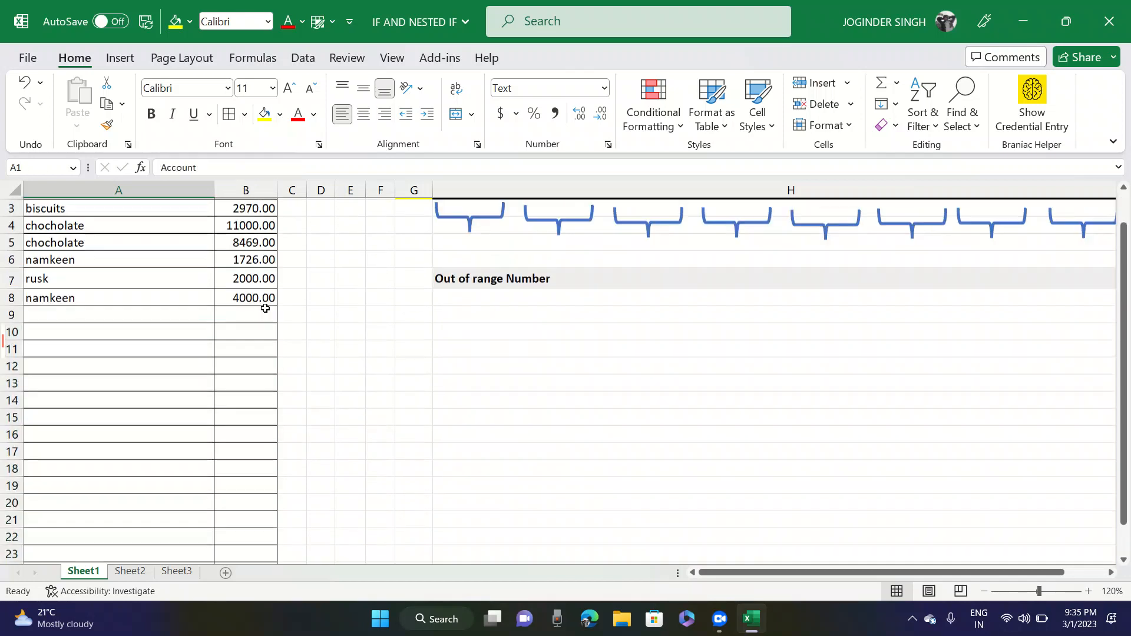
- Widen column C and enter GST 18% in C2 for the first biscuits row
key(Down)
key(Right)
key(Right)
key(Caps_Lock)
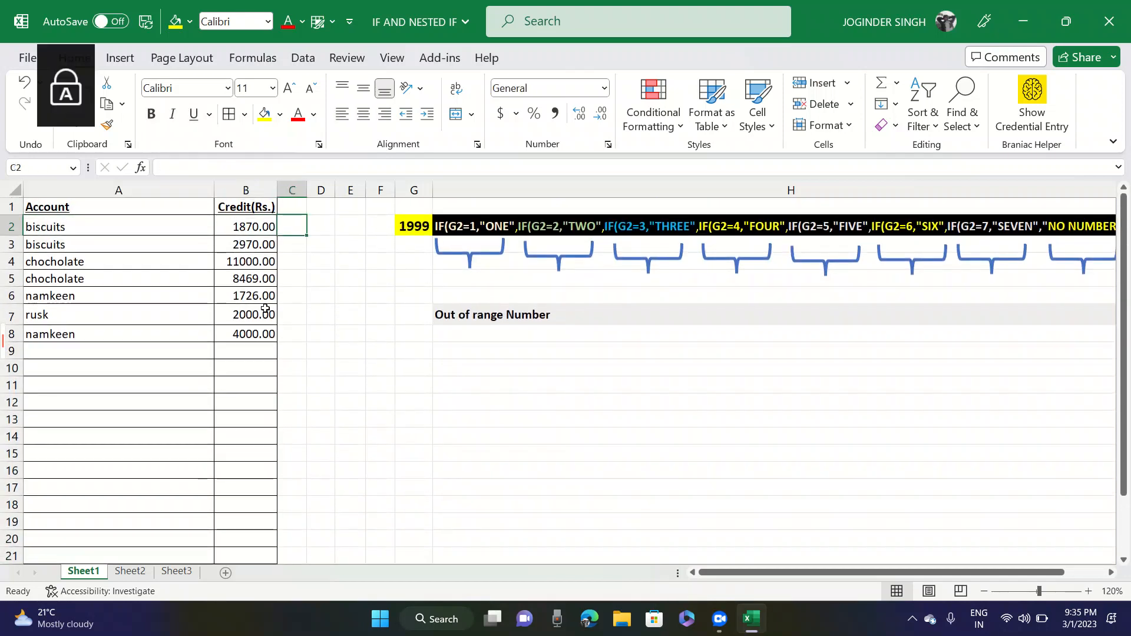
drag(306, 190, 329, 189)
text(GST )
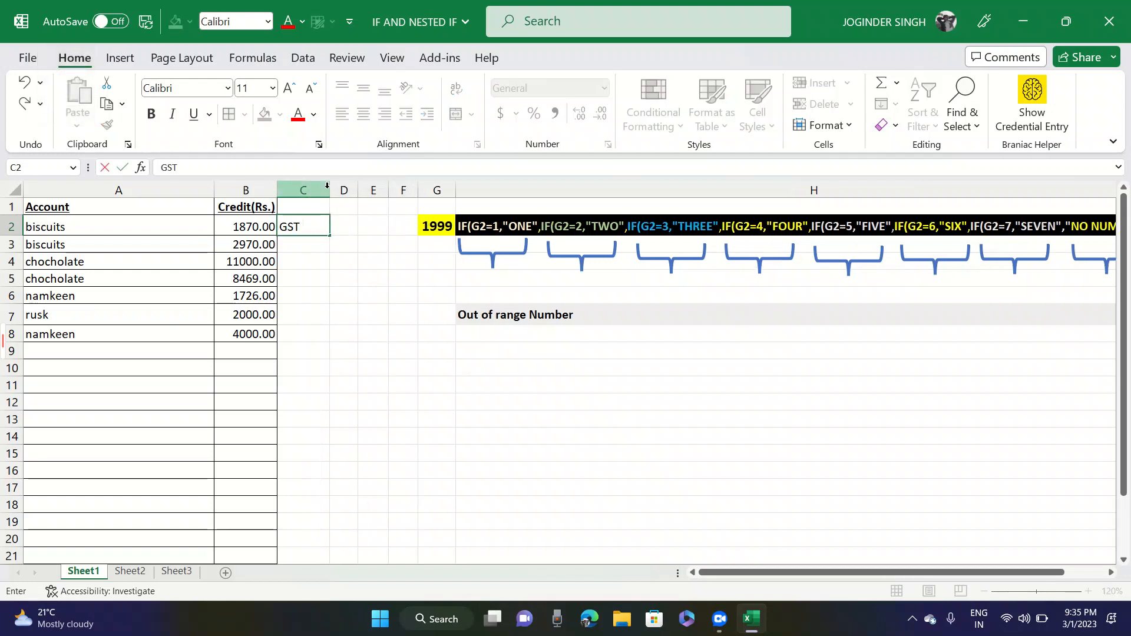
text(18%)
key(Return)
- Enter GST 18% in C3, C4 and C5 for the second biscuits row and both chocholate rows
text(GST 18%)
key(Return)
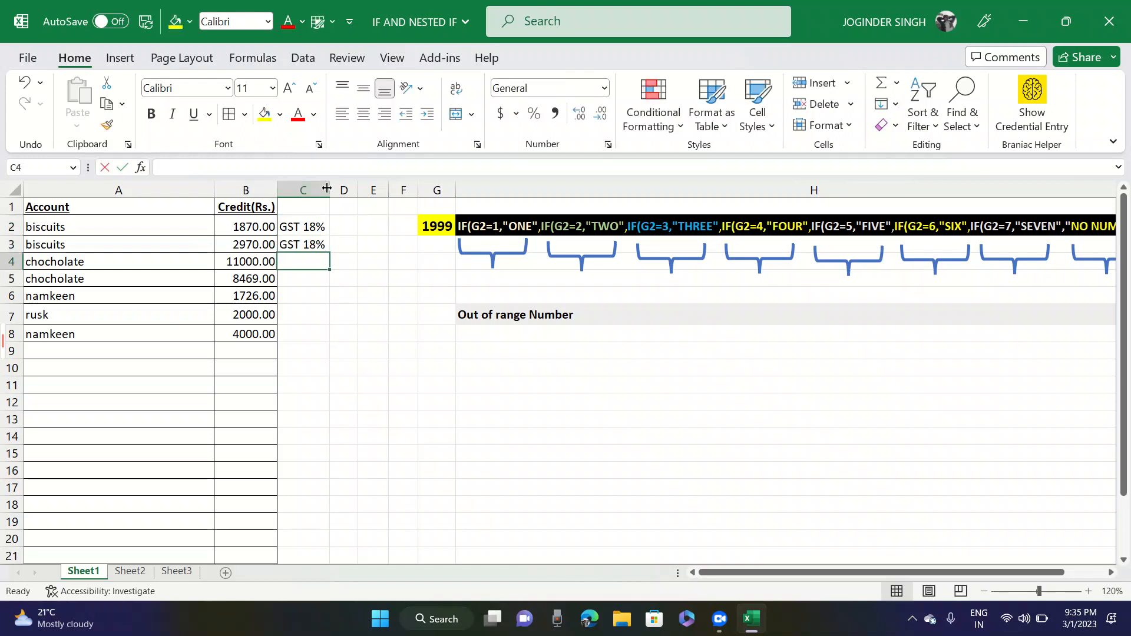
text(GST 18%)
key(Return)
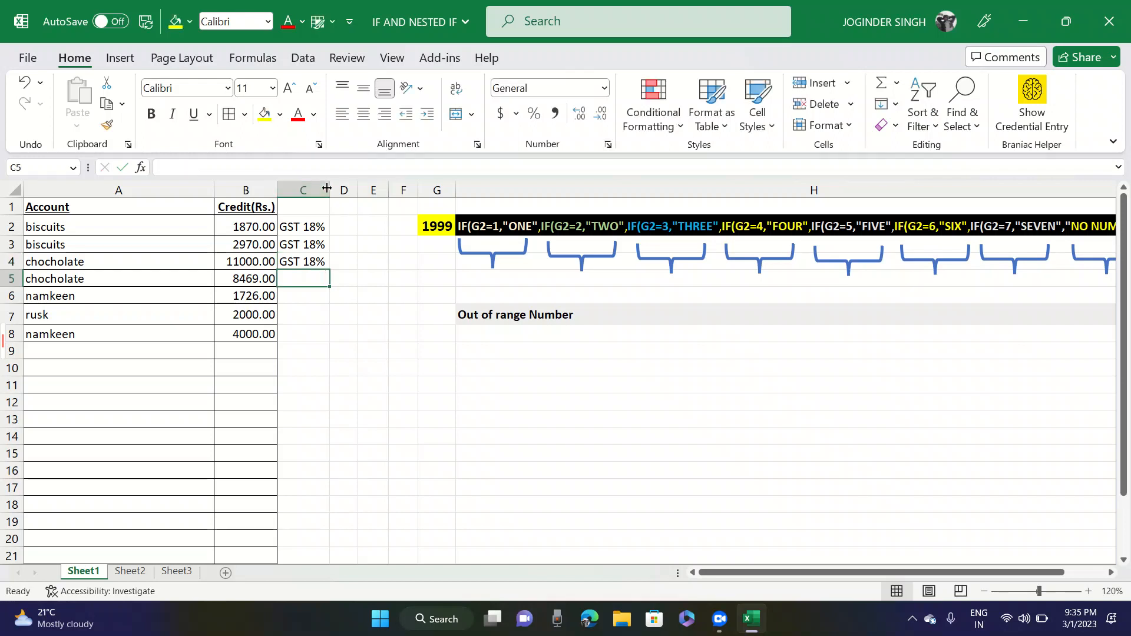
text(GST 18%)
key(Return)
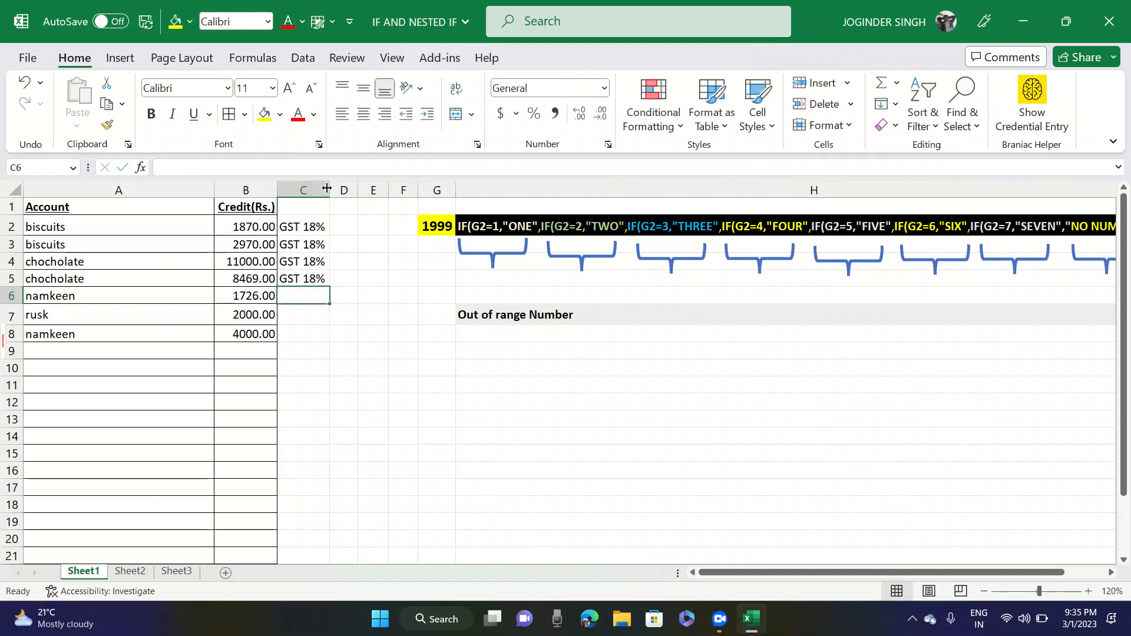
- Enter GST 12% for the namkeen rows in C6 and C8, and GST 5% for rusk in C7
text(GST 12%)
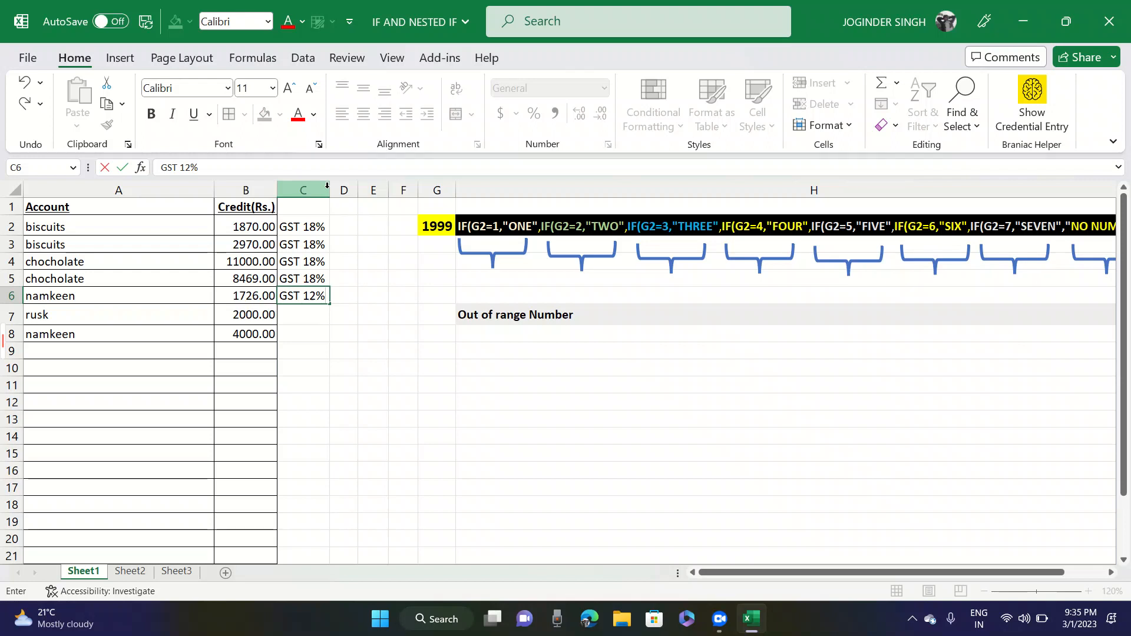
key(Return)
text(GST )
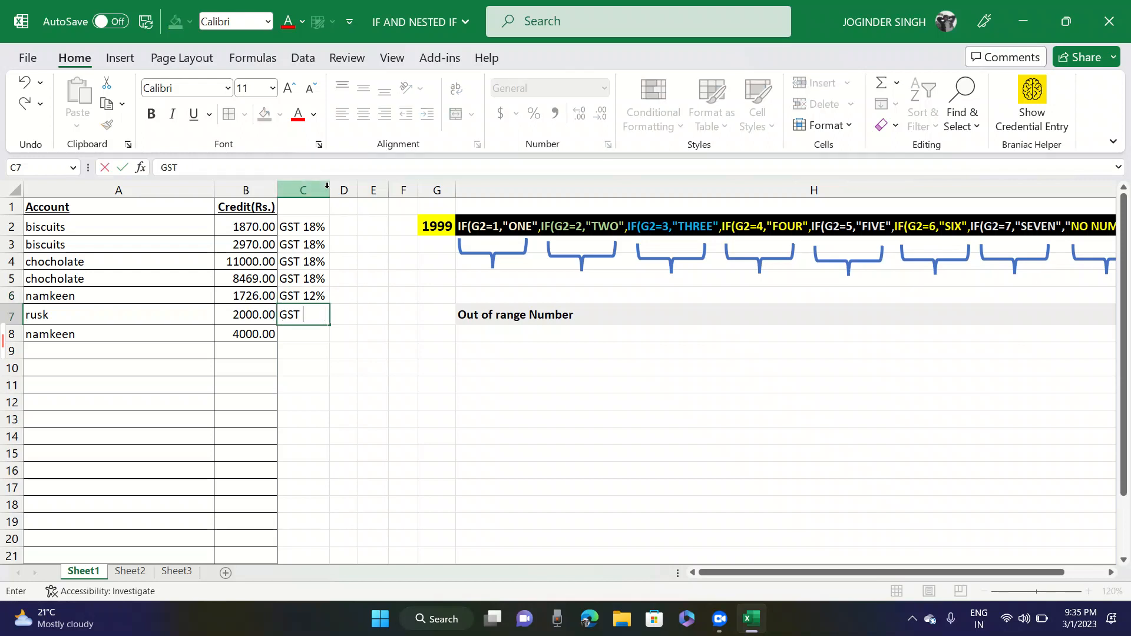
text(5%)
key(Return)
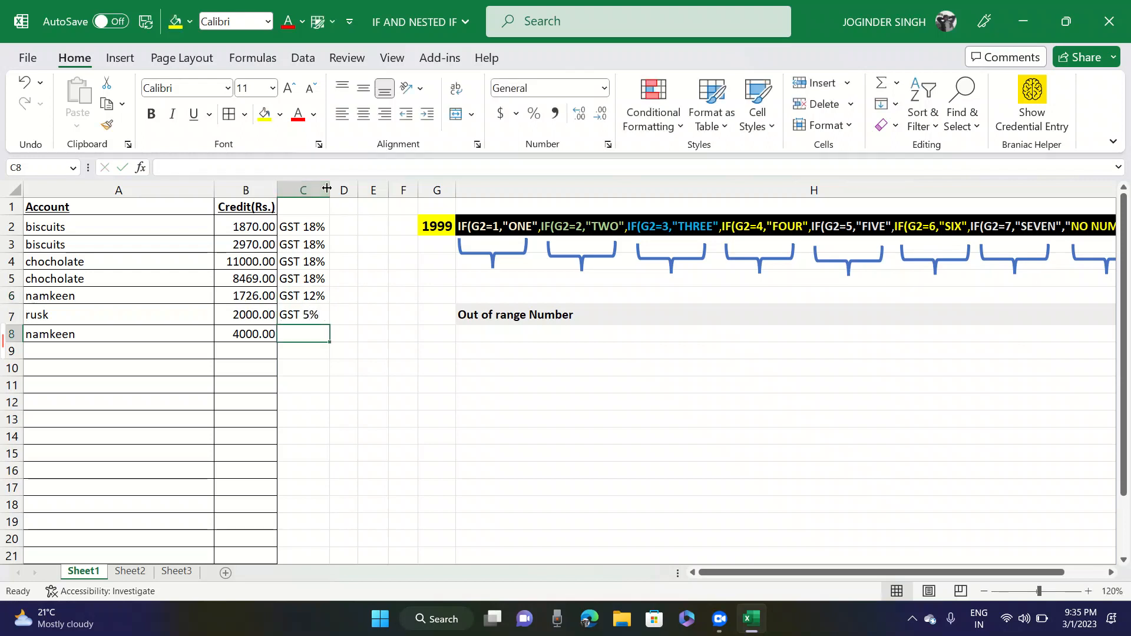
text(GST 12)
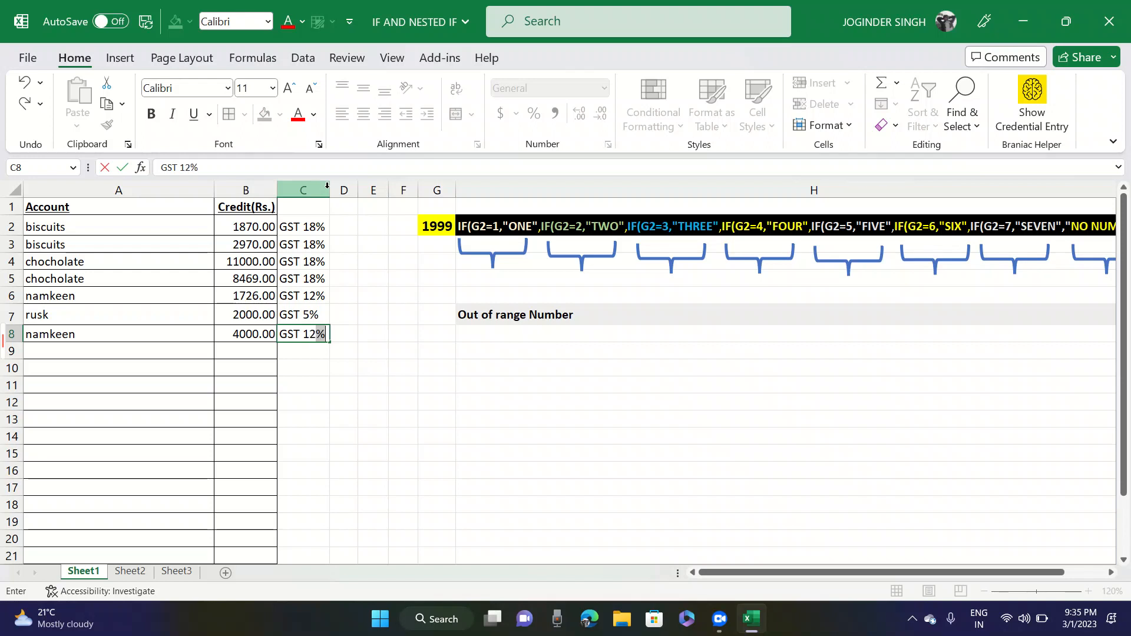
text(^)
key(BackSpace)
text(%)
key(Return)
- Widen column D beside the GST rates and select D2
key(ctrl+Up)
key(ctrl+Up)
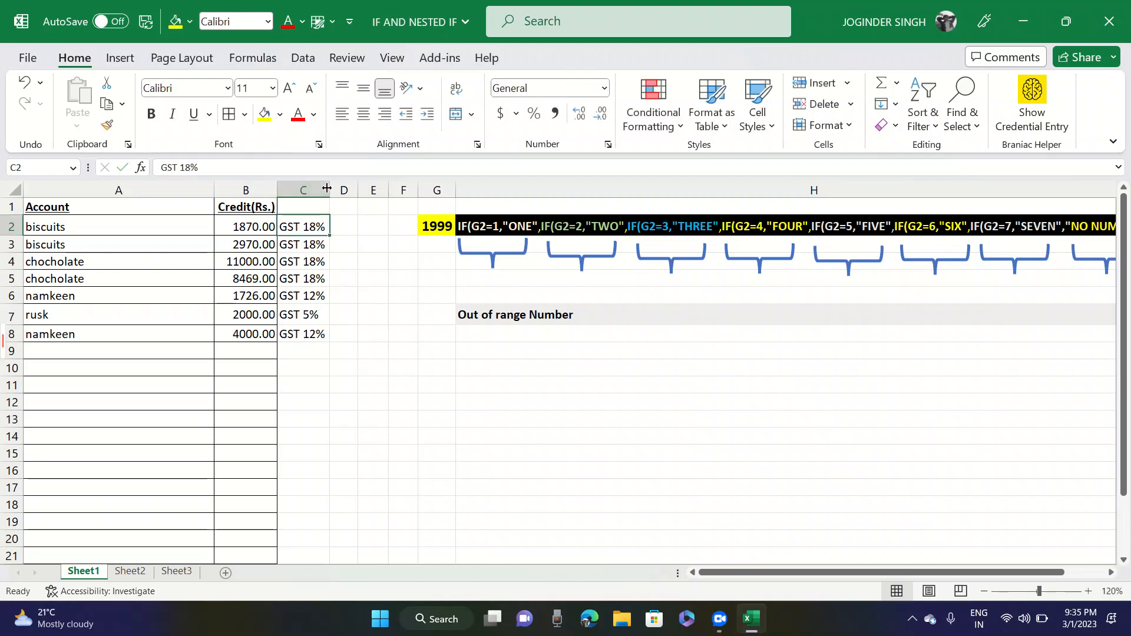
key(Right)
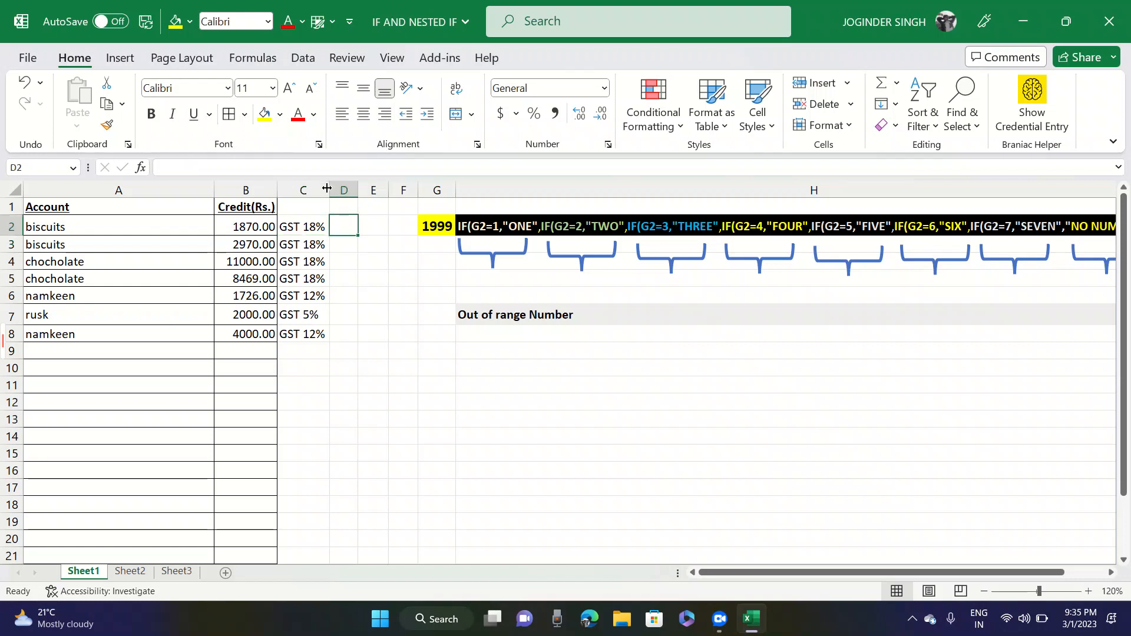
drag(358, 190, 402, 197)
click(308, 222)
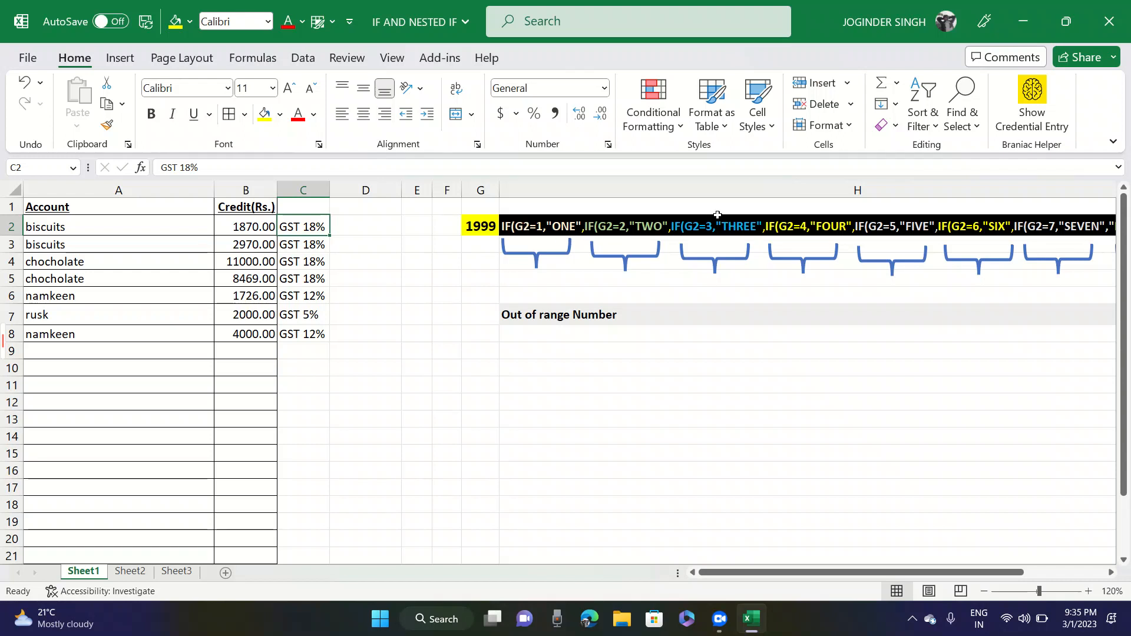
click(367, 227)
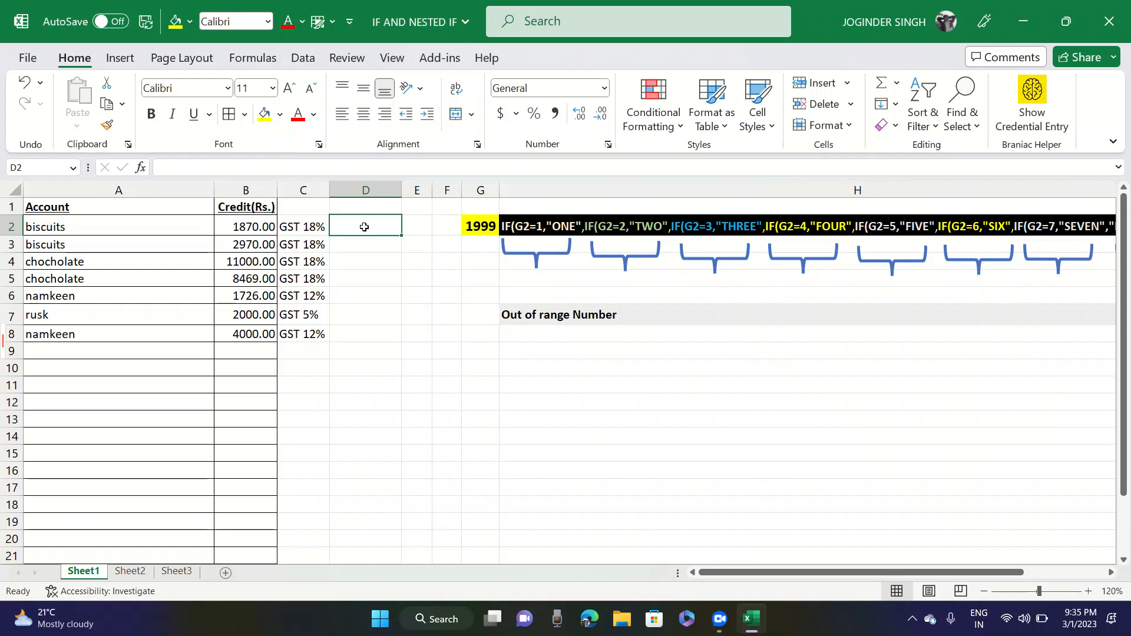
- Rename the B1 header to Taxable and add the headers GST % in C1 and F.Amt in D1
click(244, 208)
key(Caps_Lock)
text(Taxable)
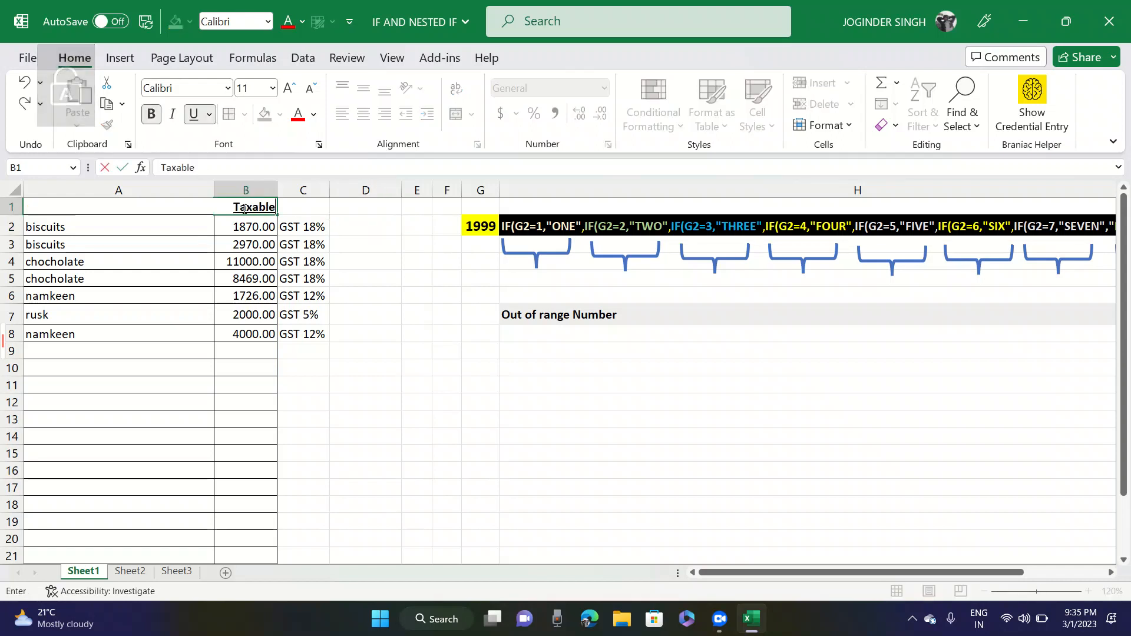
key(Tab)
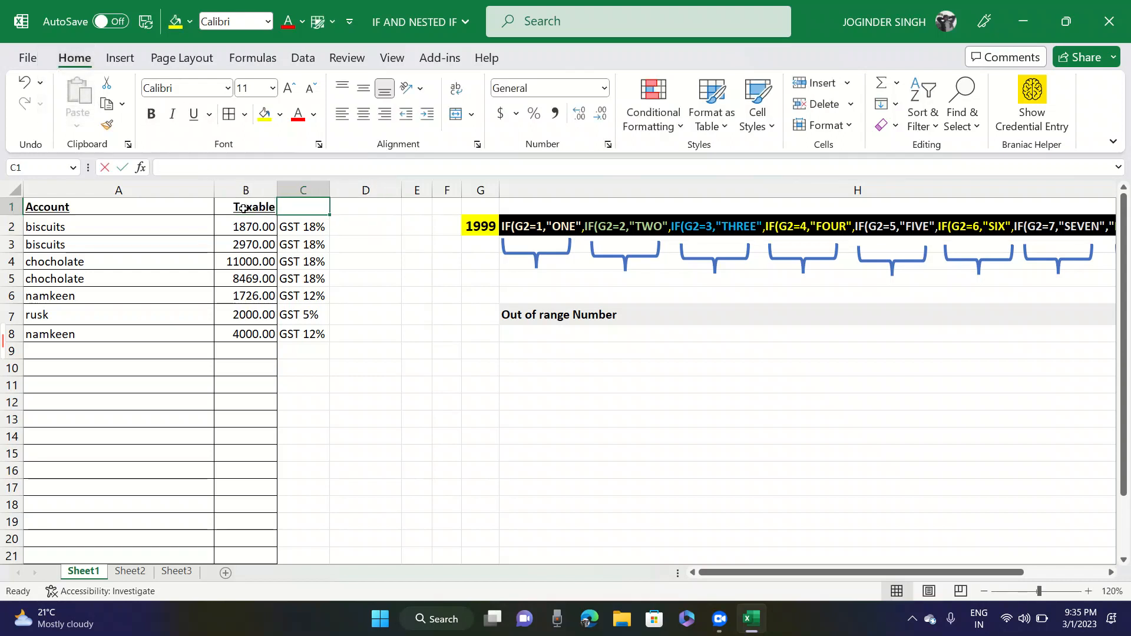
text(GST %)
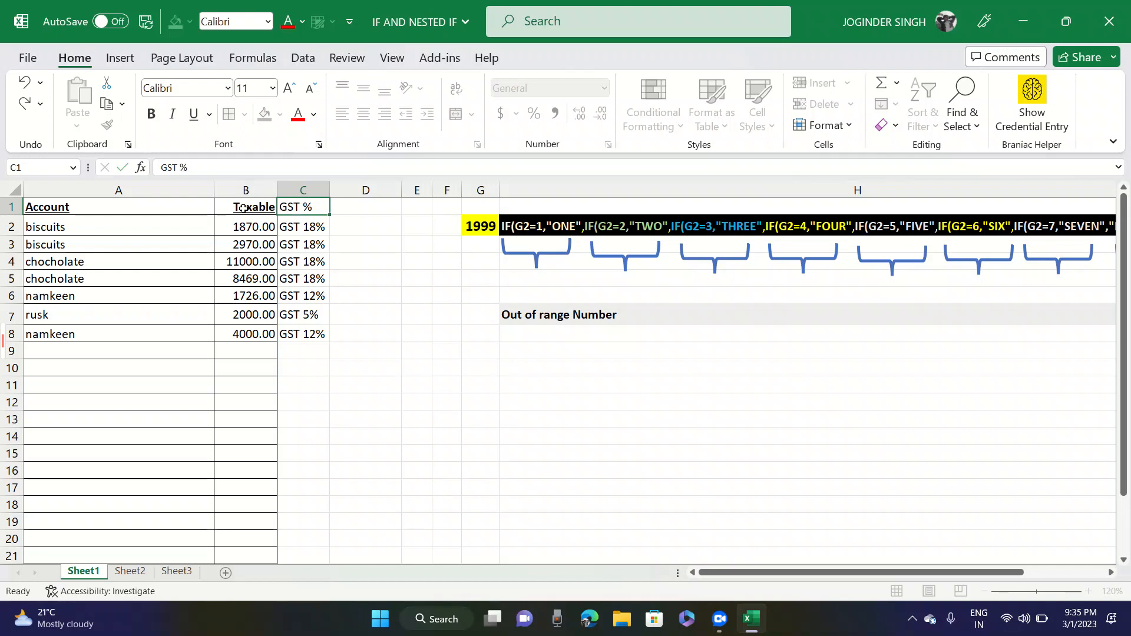
key(Tab)
text(F.Amt)
key(Return)
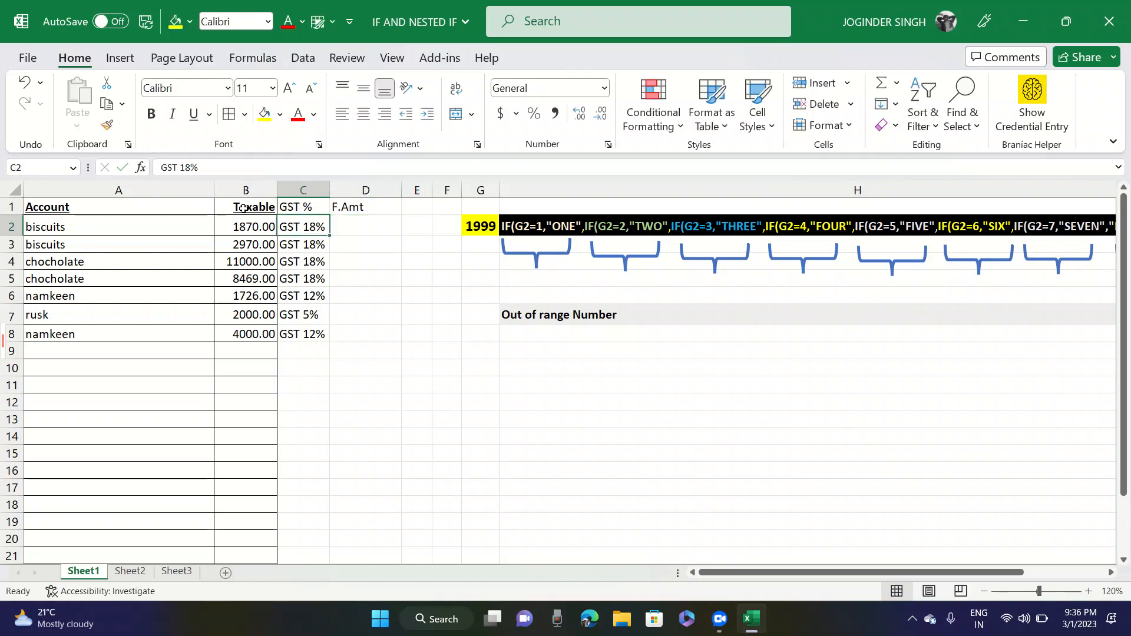
key(Right)
text(=)
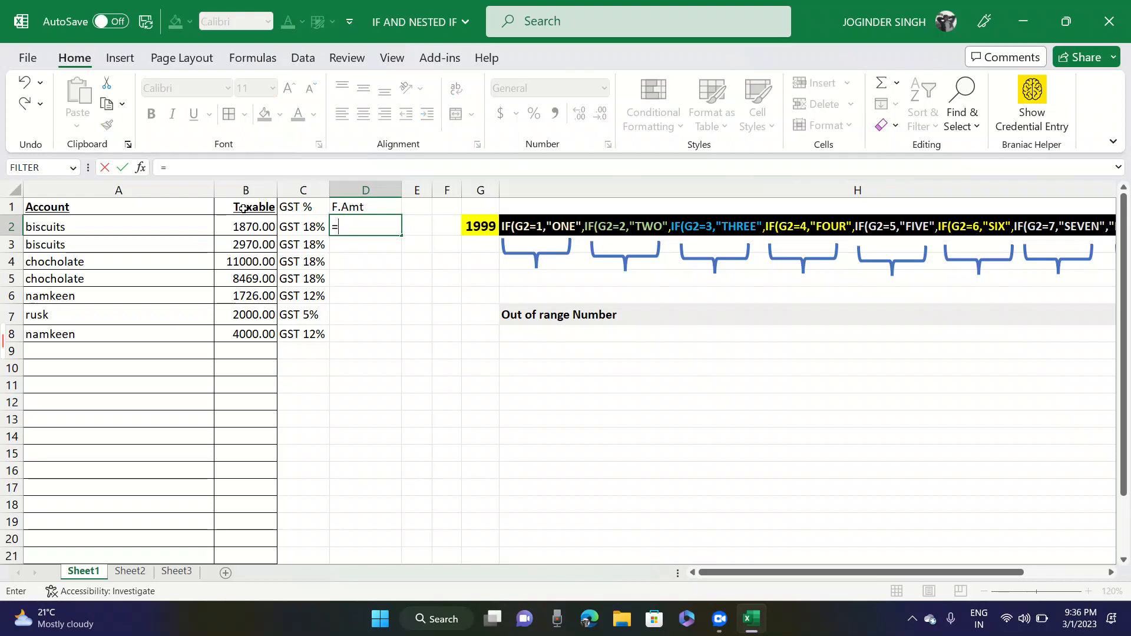
text(IF()
key(Left)
key(Escape)
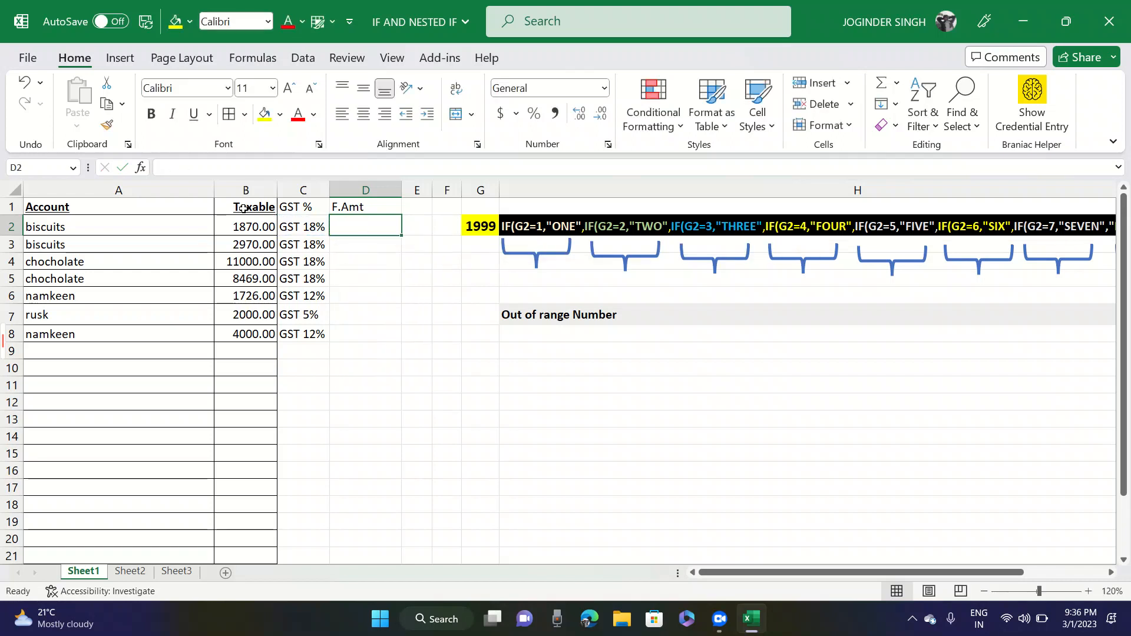
- Widen the GST % column slightly and return to D2
key(Left)
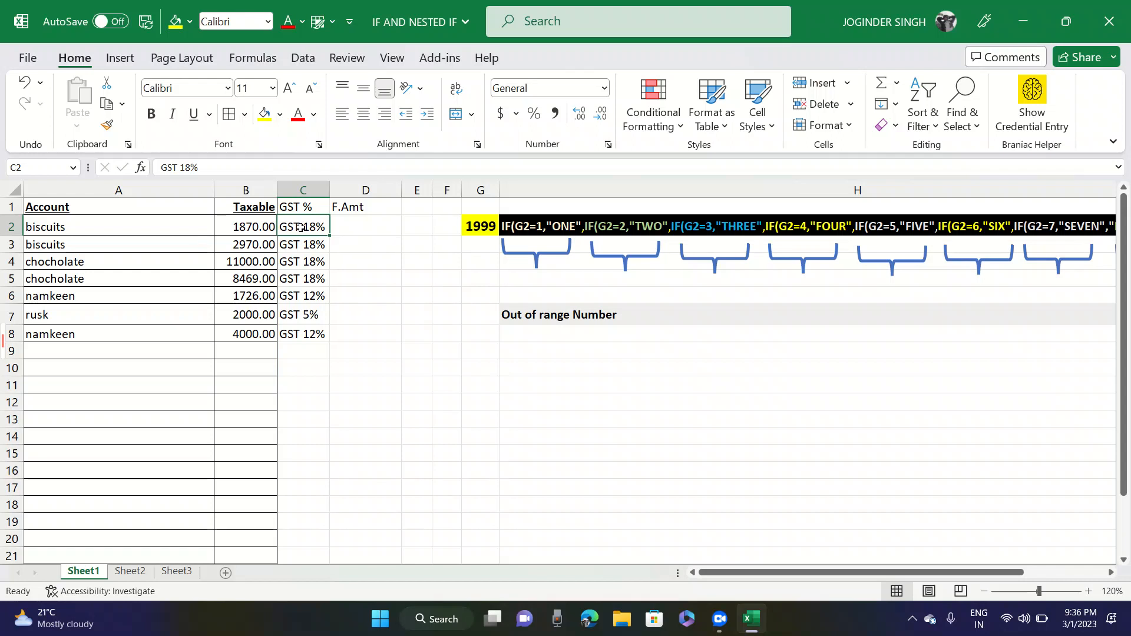
drag(333, 189, 350, 191)
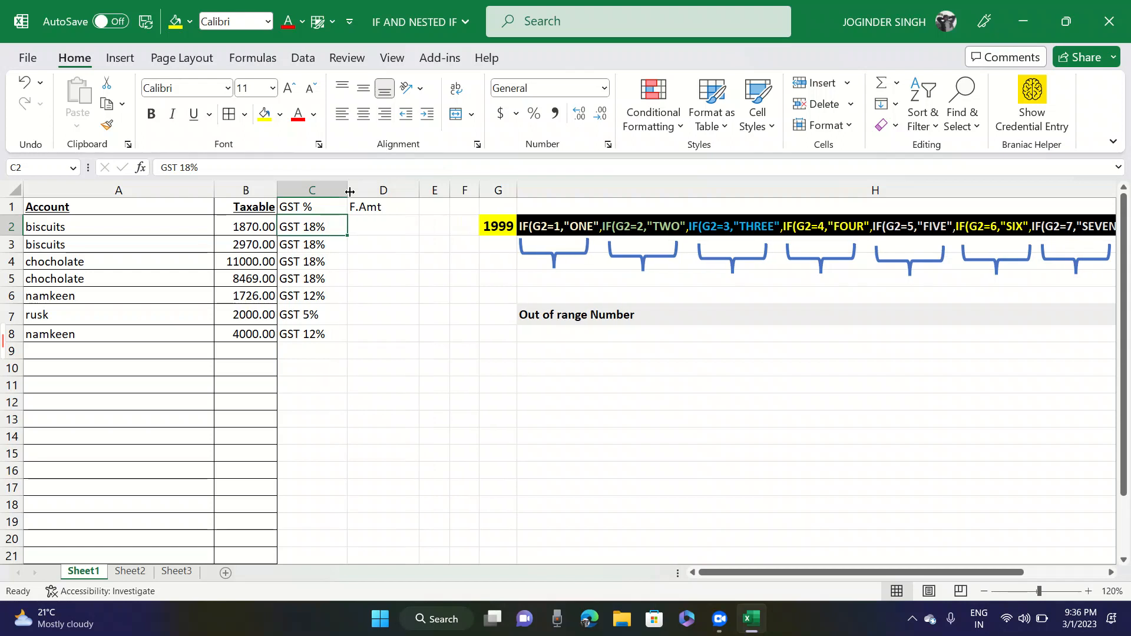
key(Right)
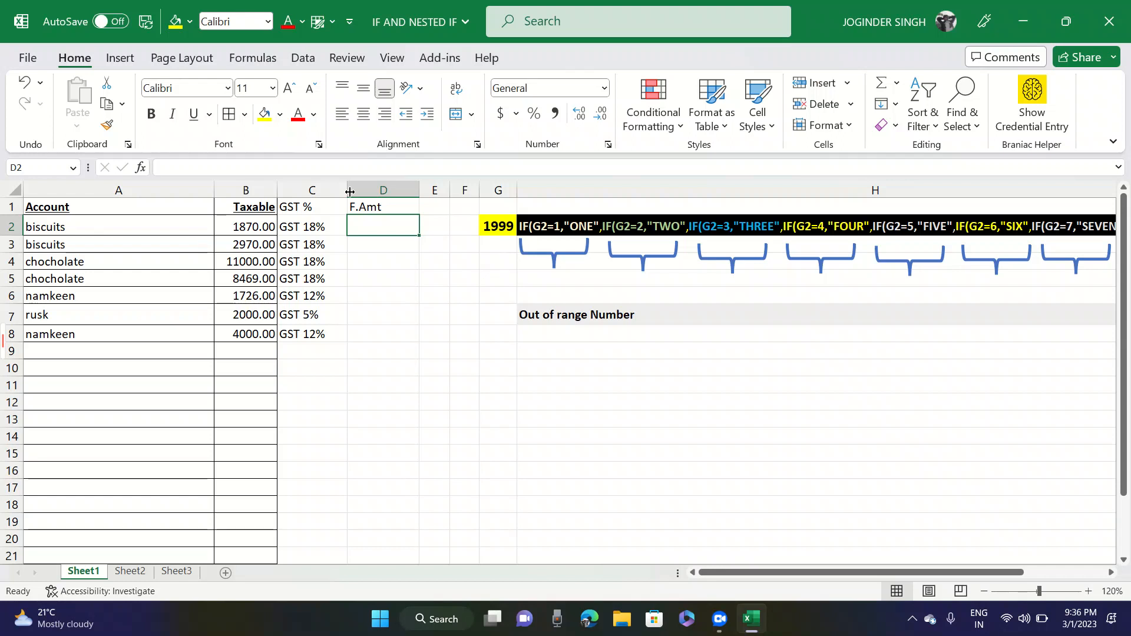
- Start an IF formula in D2 that tests whether C2="GST 18%"
text(=if)
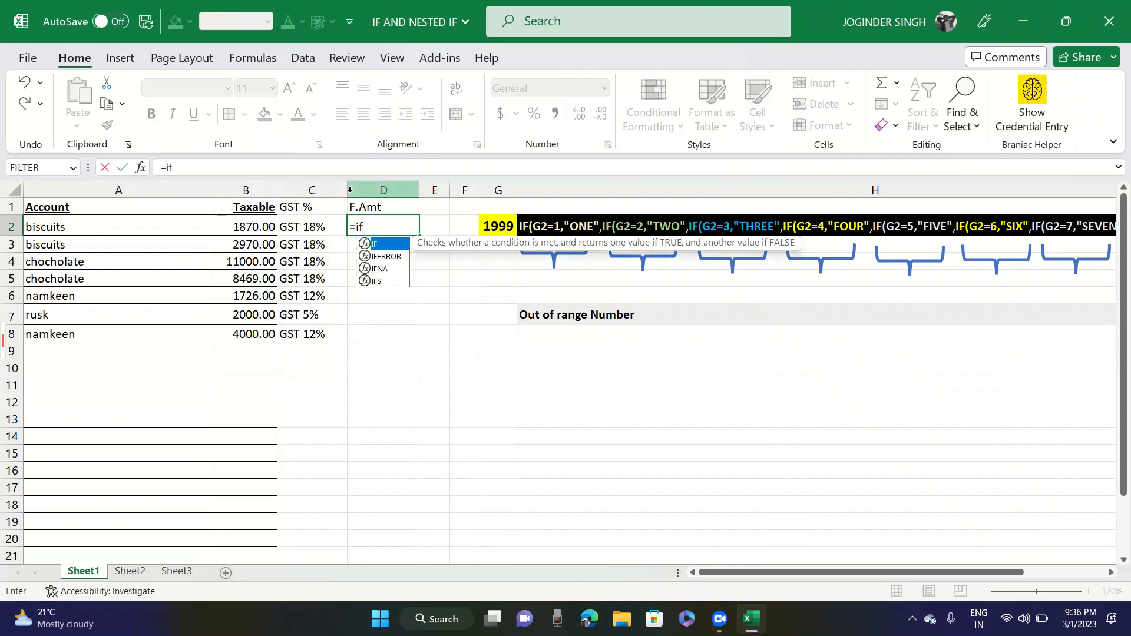
key(Tab)
key(Left)
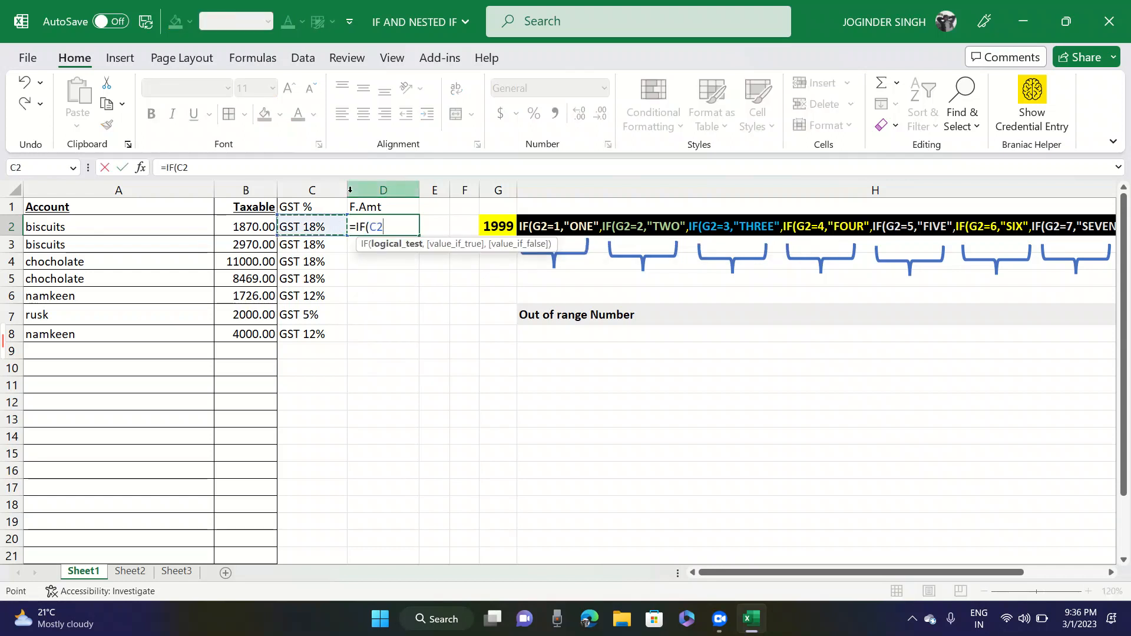
text(="gst)
key(BackSpace)
key(BackSpace)
key(BackSpace)
key(Caps_Lock)
text(GST 1)
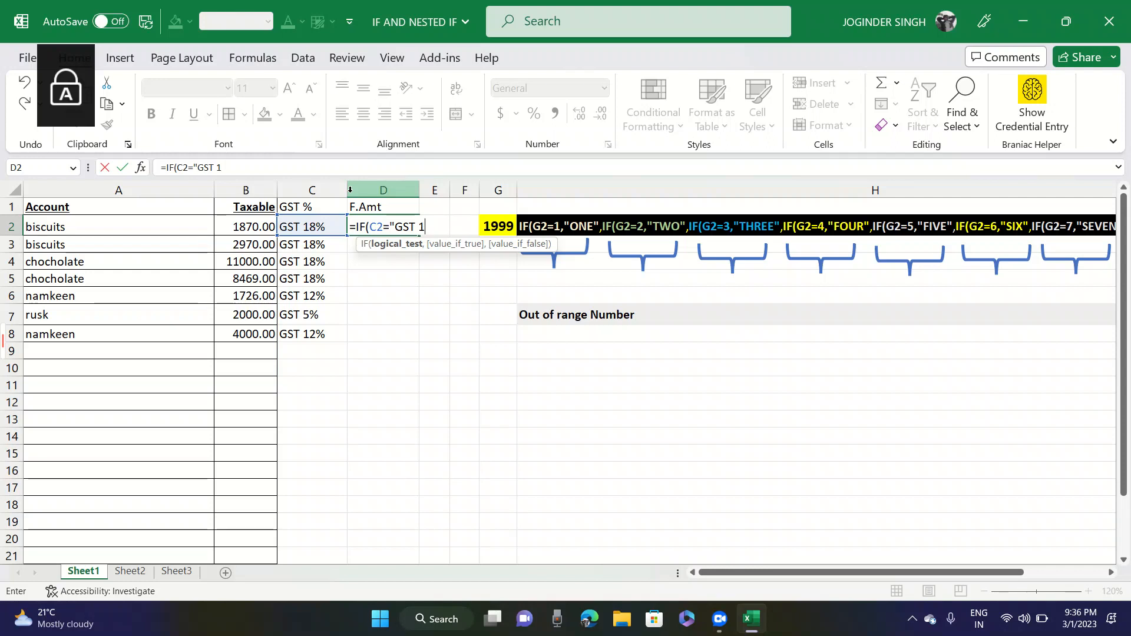
text(8%)
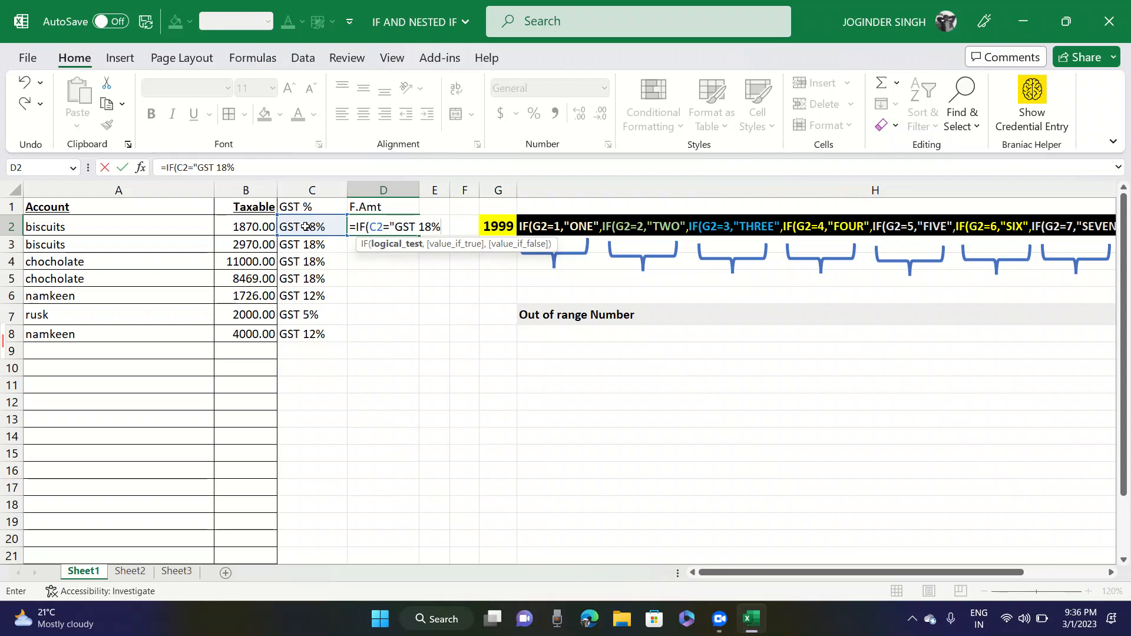
text(",)
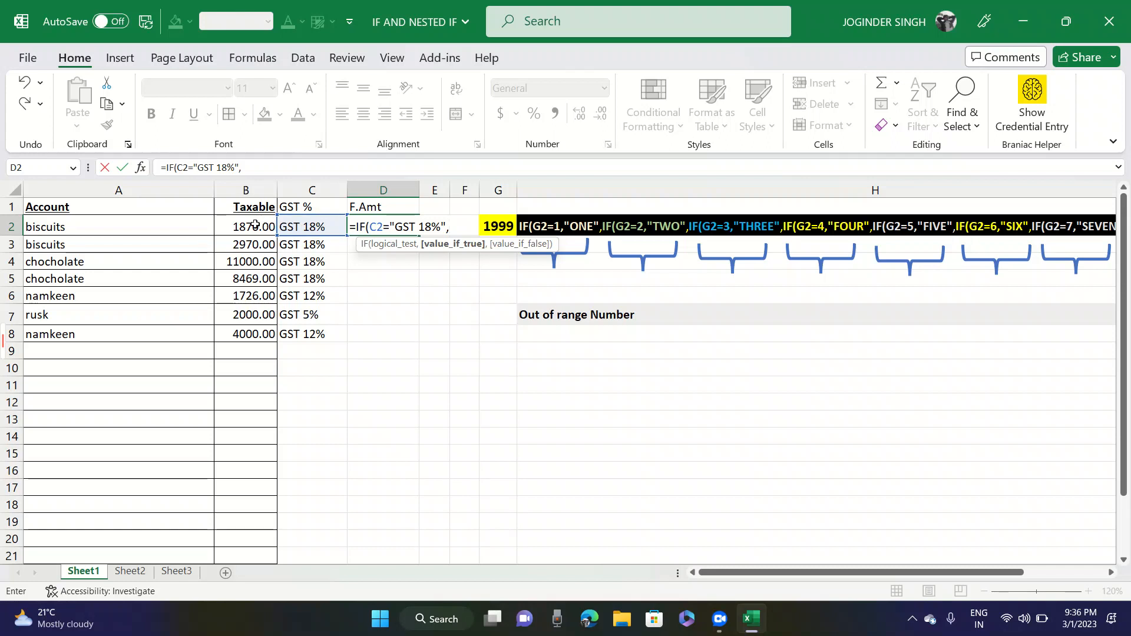
- Set the result for a GST 18% match in the D2 formula to B2*118/100
click(248, 226)
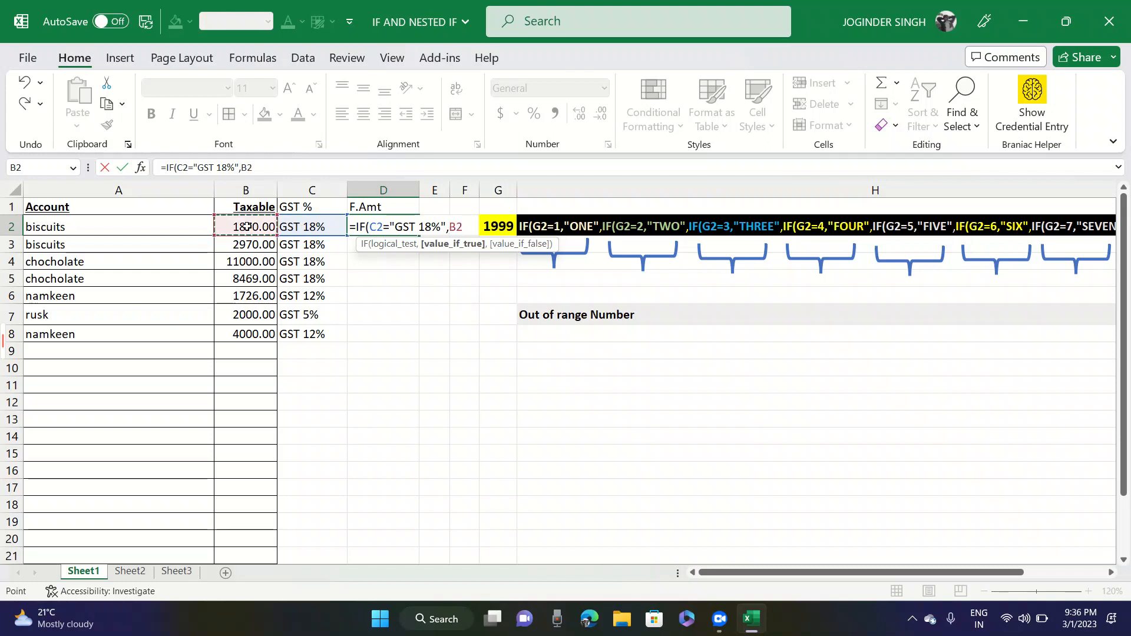
text(*11)
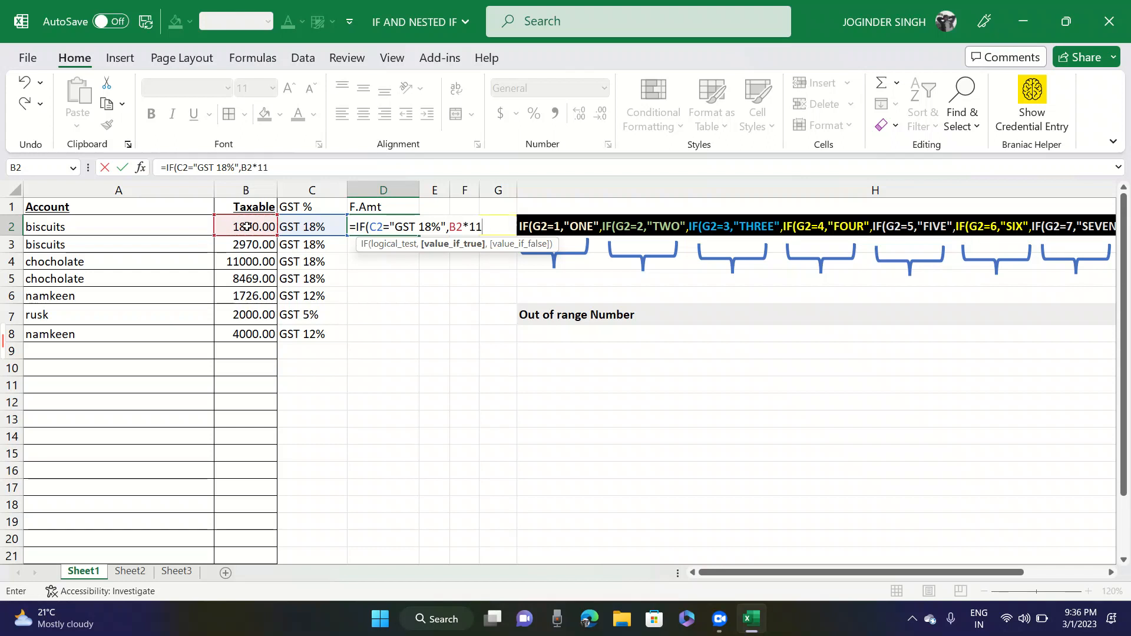
text(8)
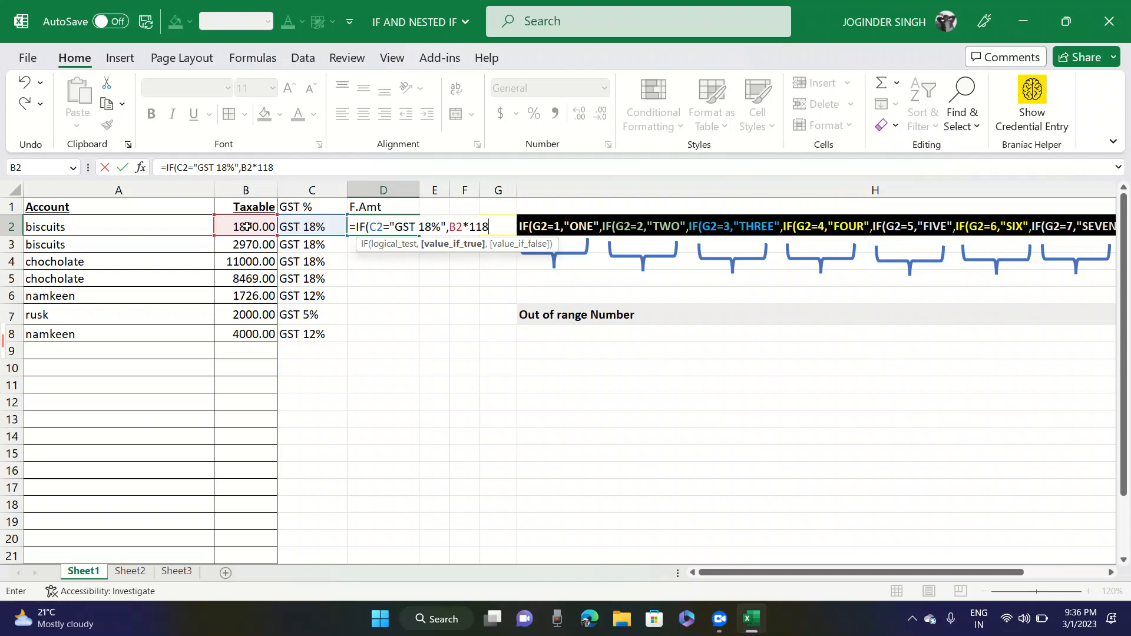
text(/100)
- Nest a second IF in the D2 formula's false argument, testing whether C2="GST 12%"
text(,IF)
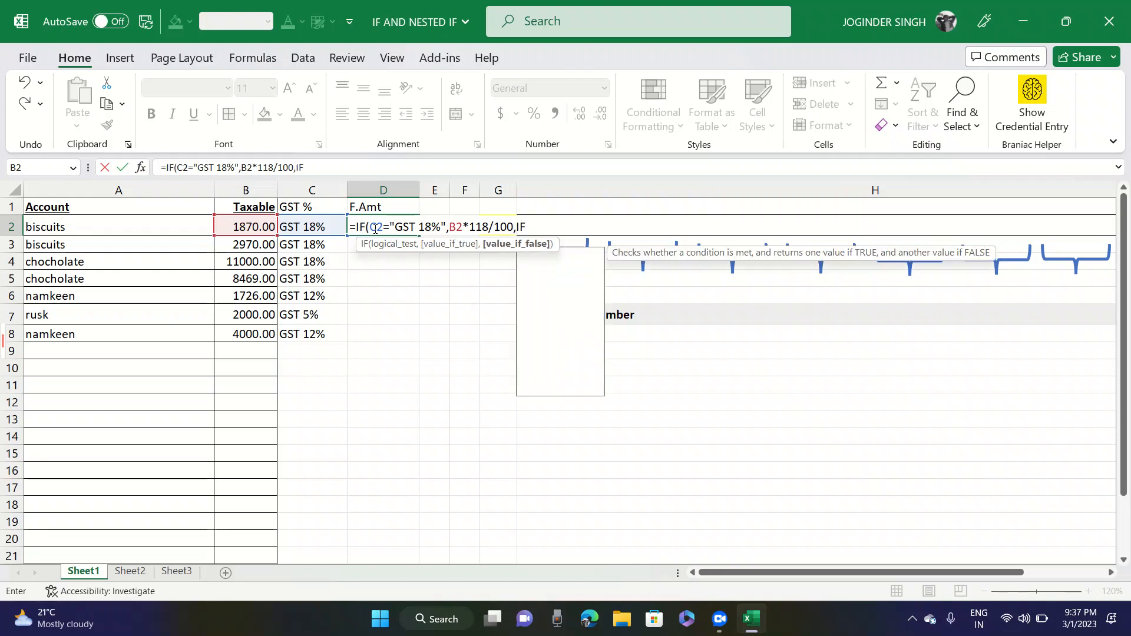
text(()
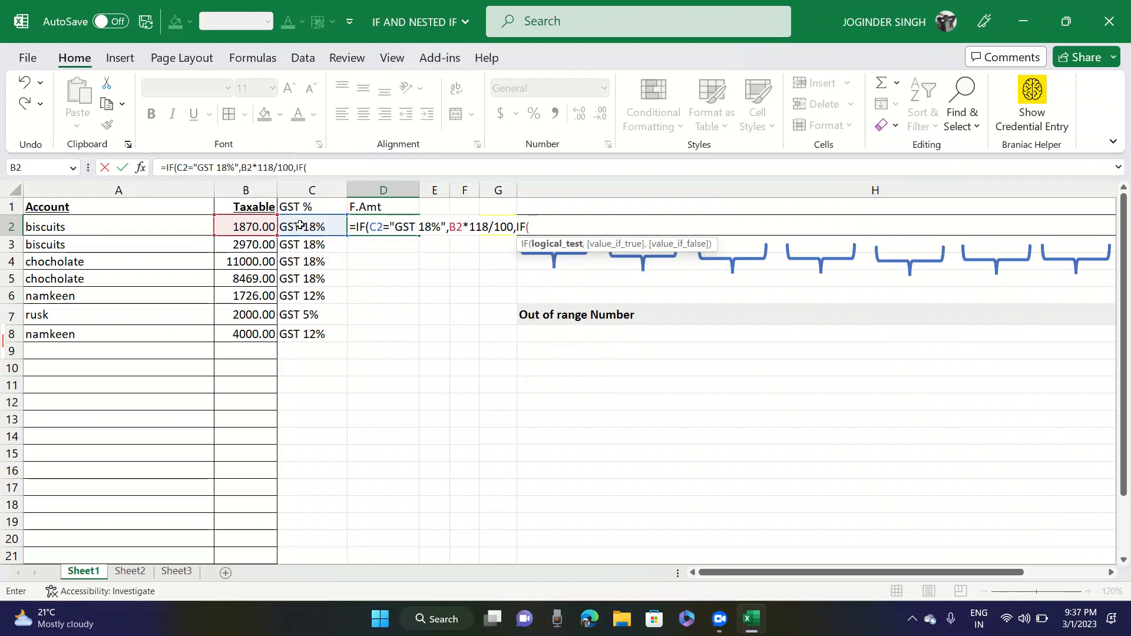
click(300, 225)
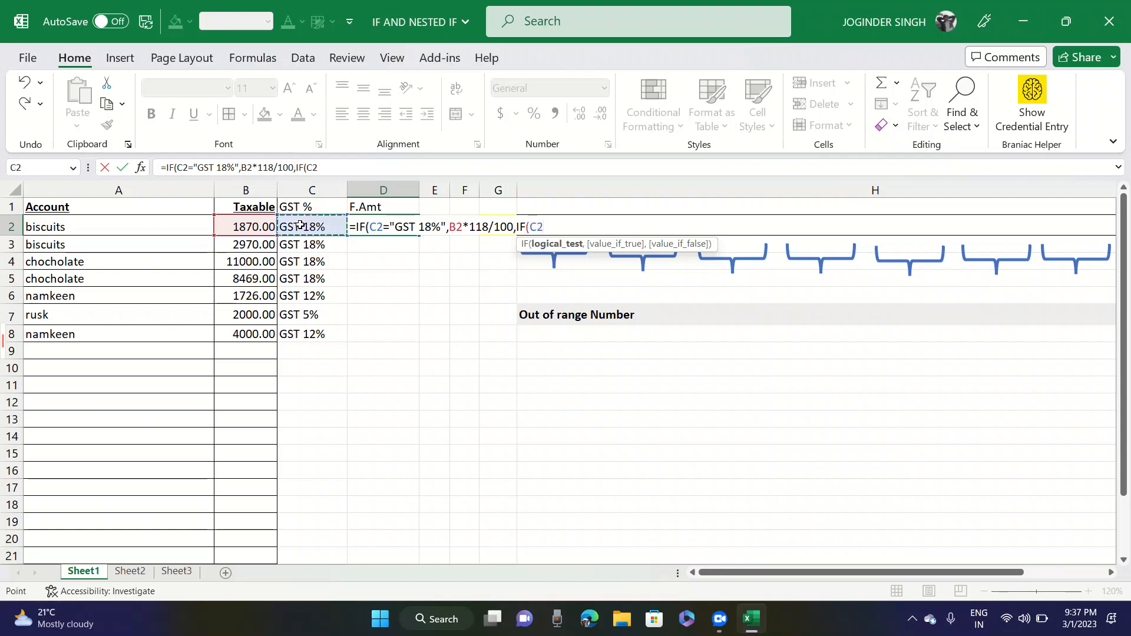
text(="GST 1)
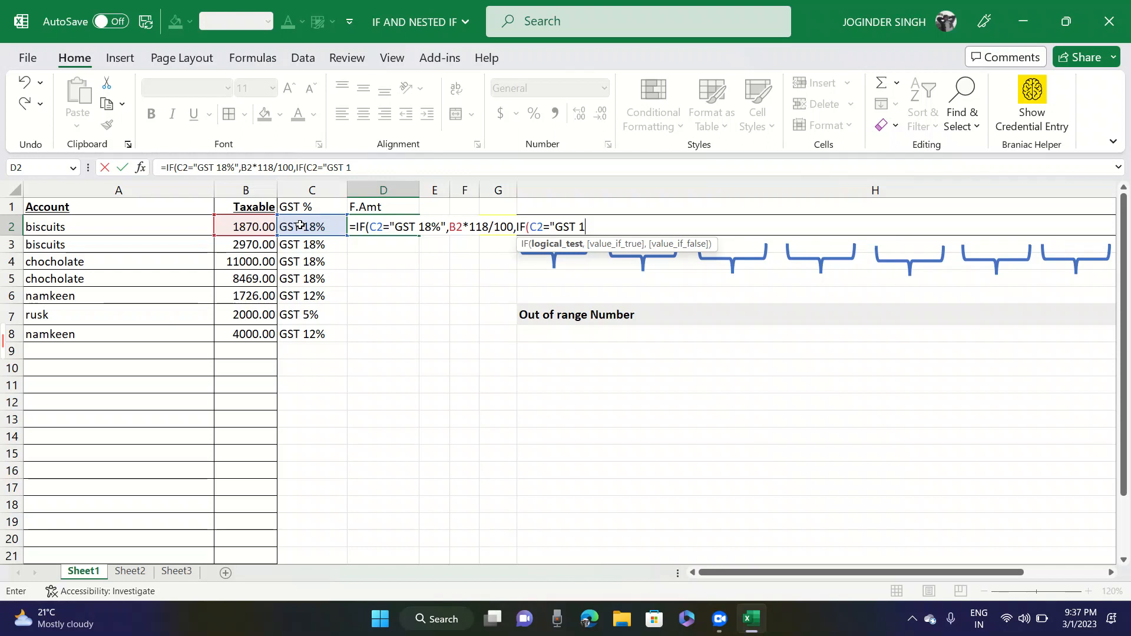
text(2%",)
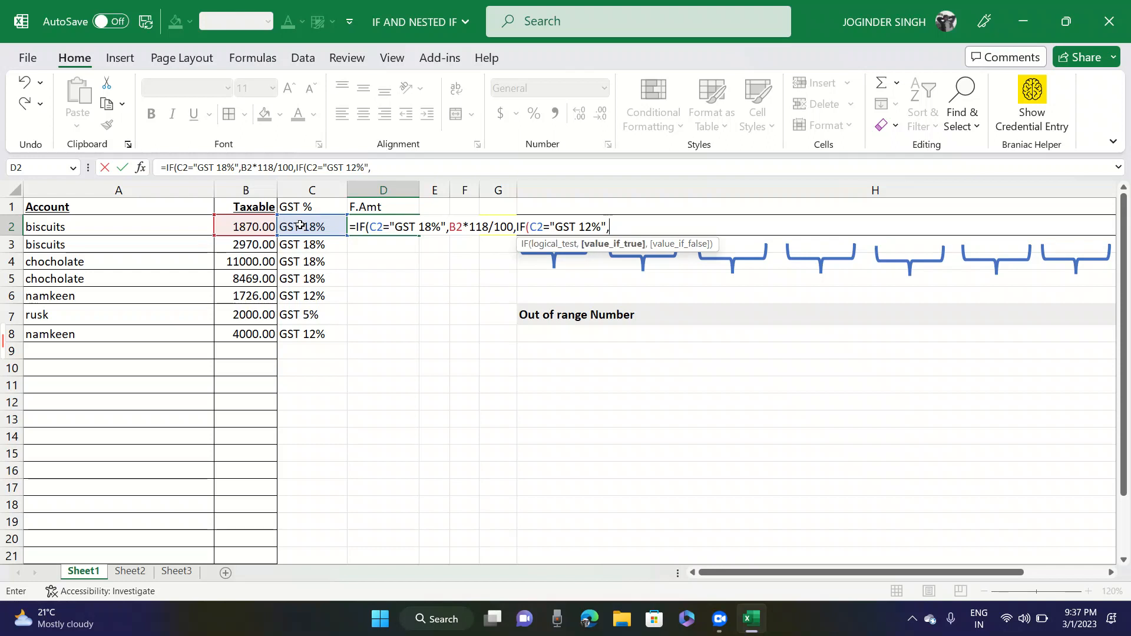
- Make the nested GST 12% test return B2*112/100 and move on to its false argument
click(250, 224)
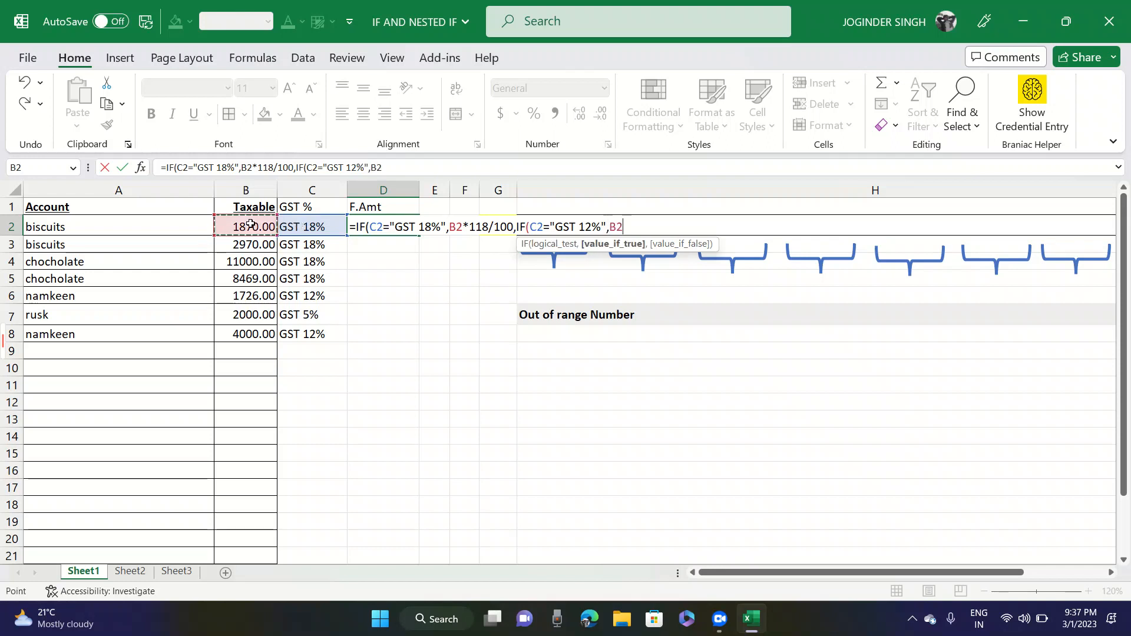
text(*112/100,)
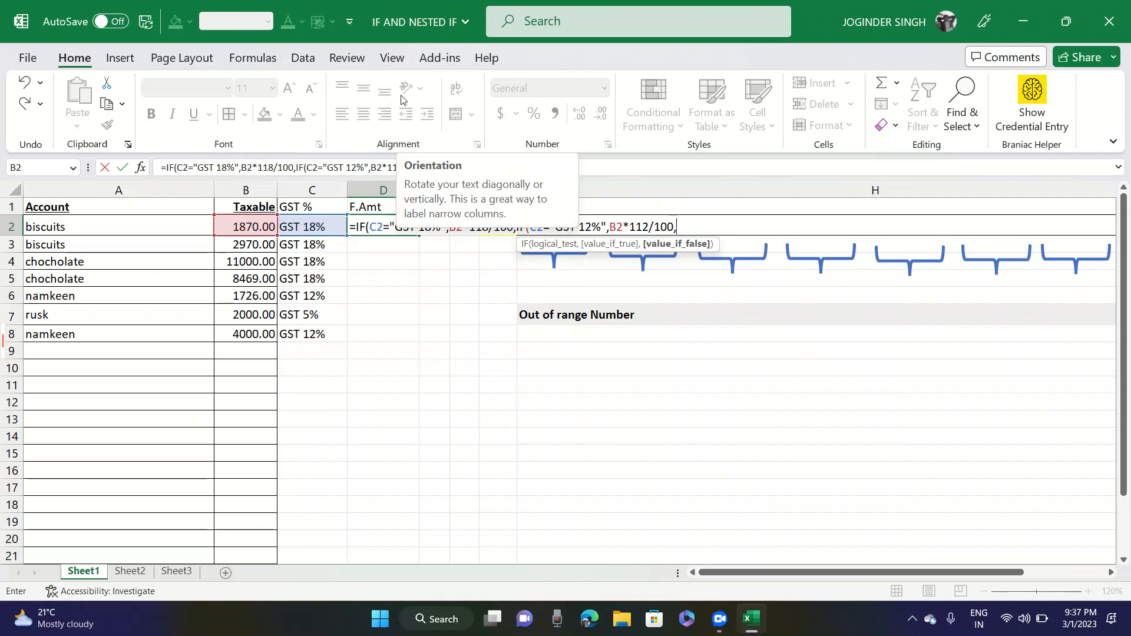
- Nest a third IF in the D2 formula, testing whether C2="GST 5%"
text(IF)
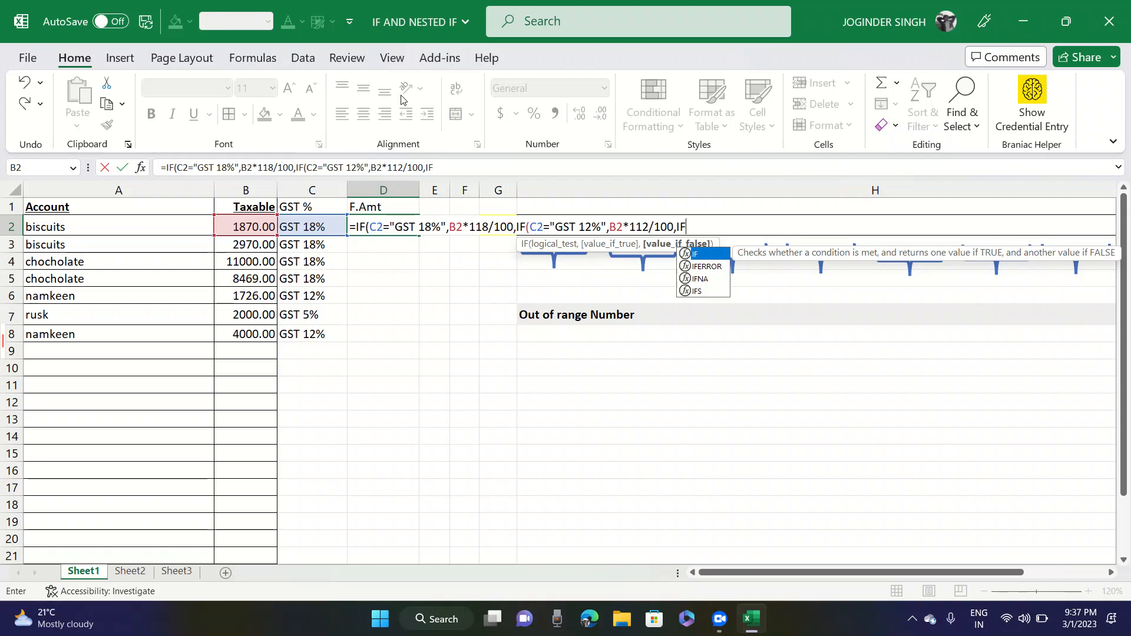
text(()
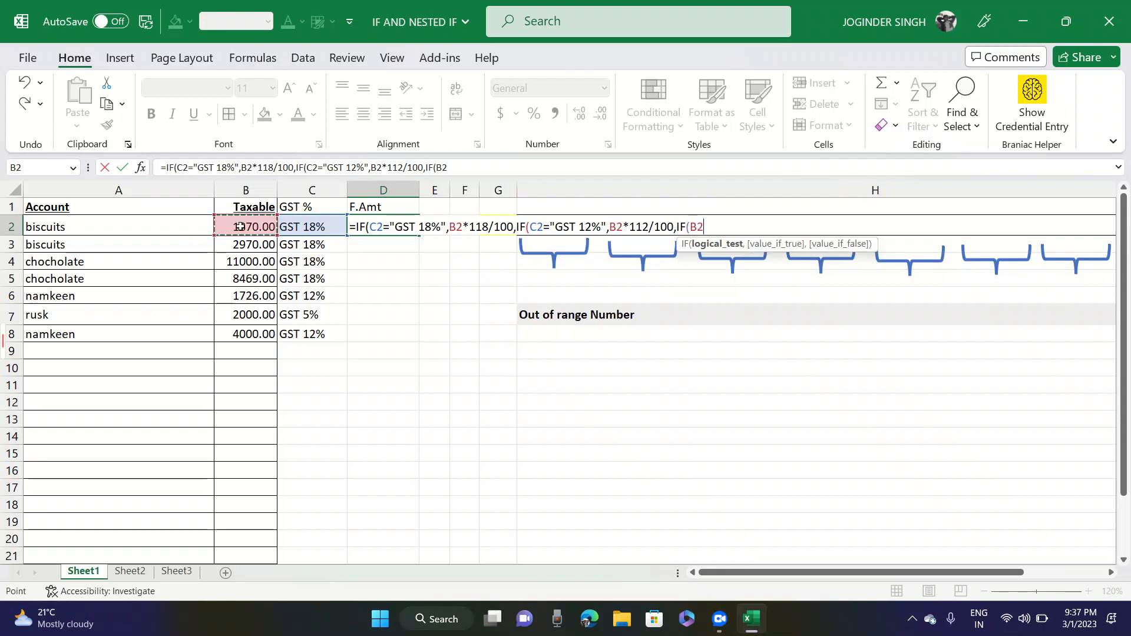
click(289, 228)
text(="GST )
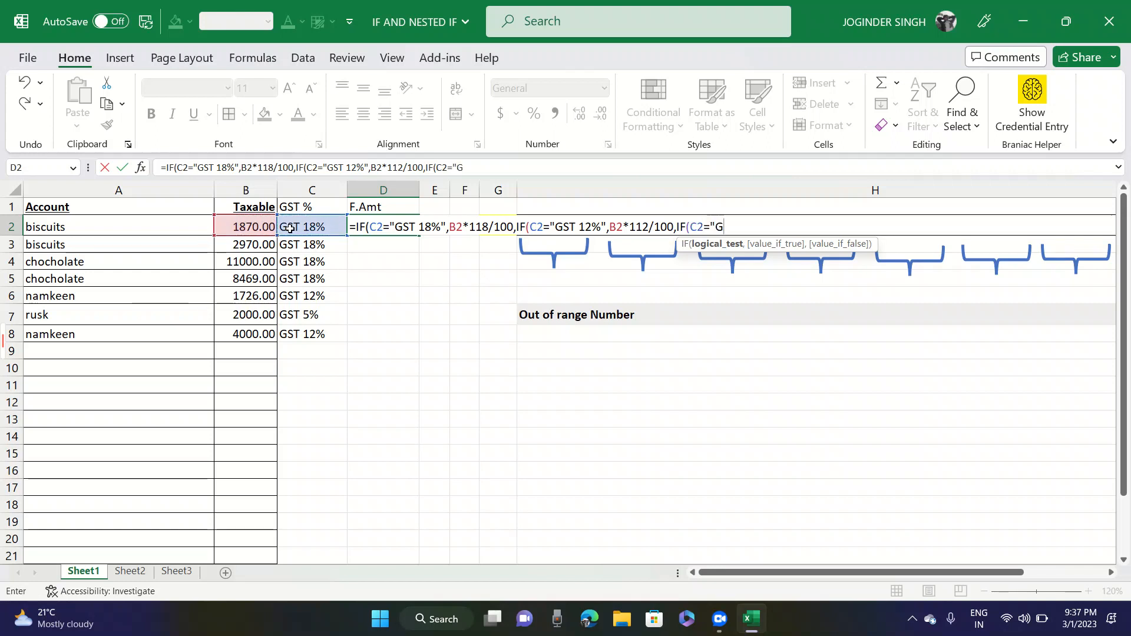
text(5%",)
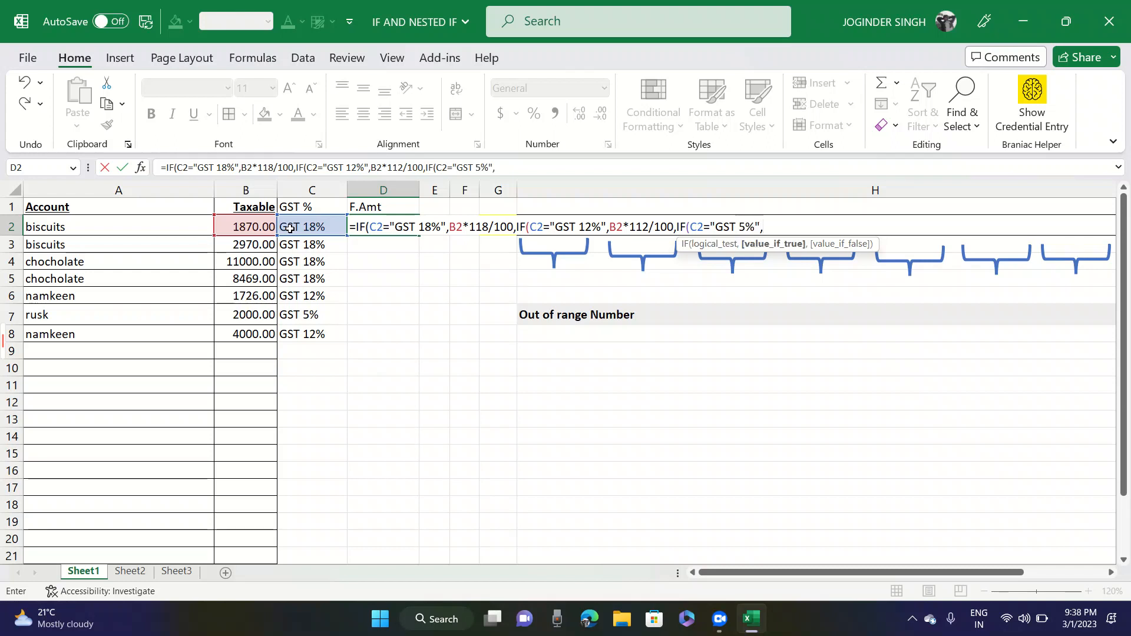
- Set the result for a GST 5% match in the D2 formula to B2*105/100
click(257, 227)
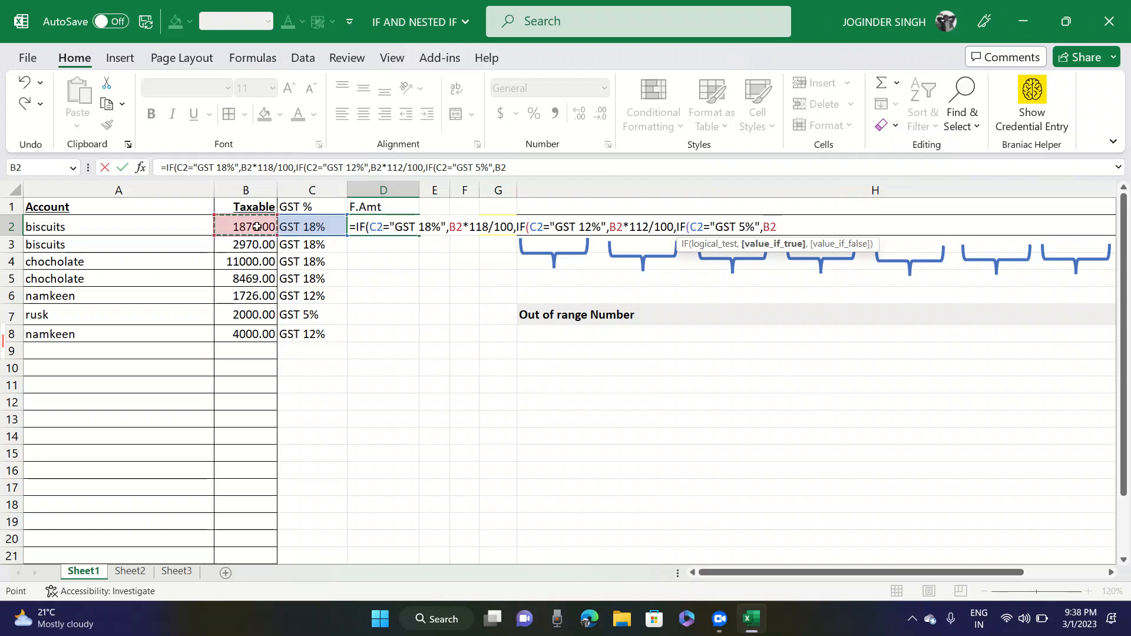
text(*105/100)
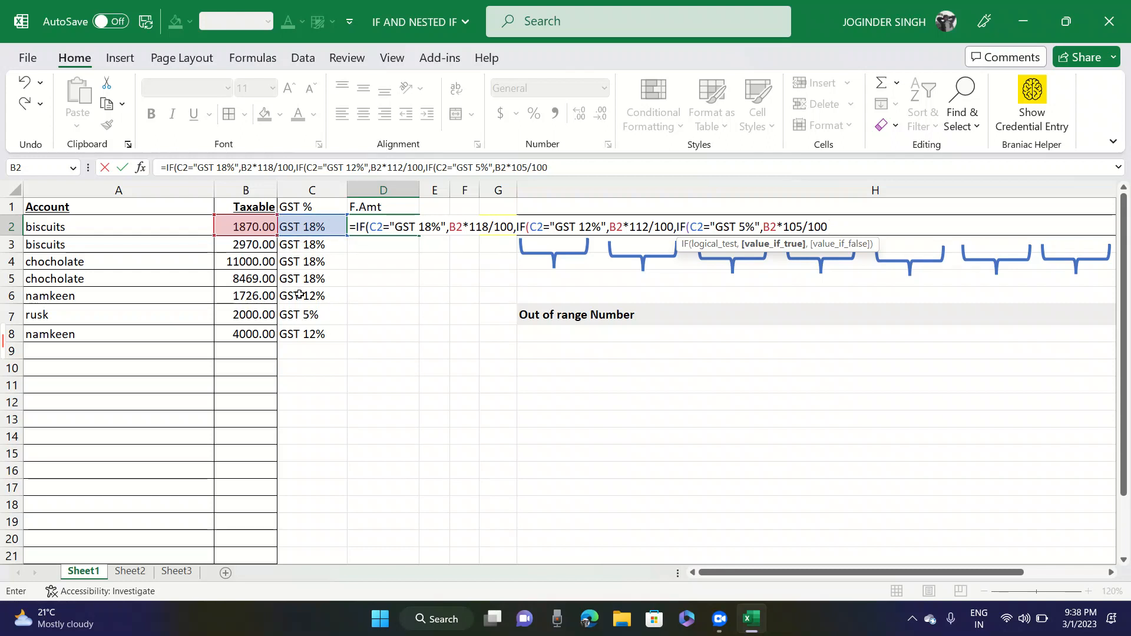
- Add "Check the Diff" as the final false result, close all three IFs and enter the formula in D2
text(,")
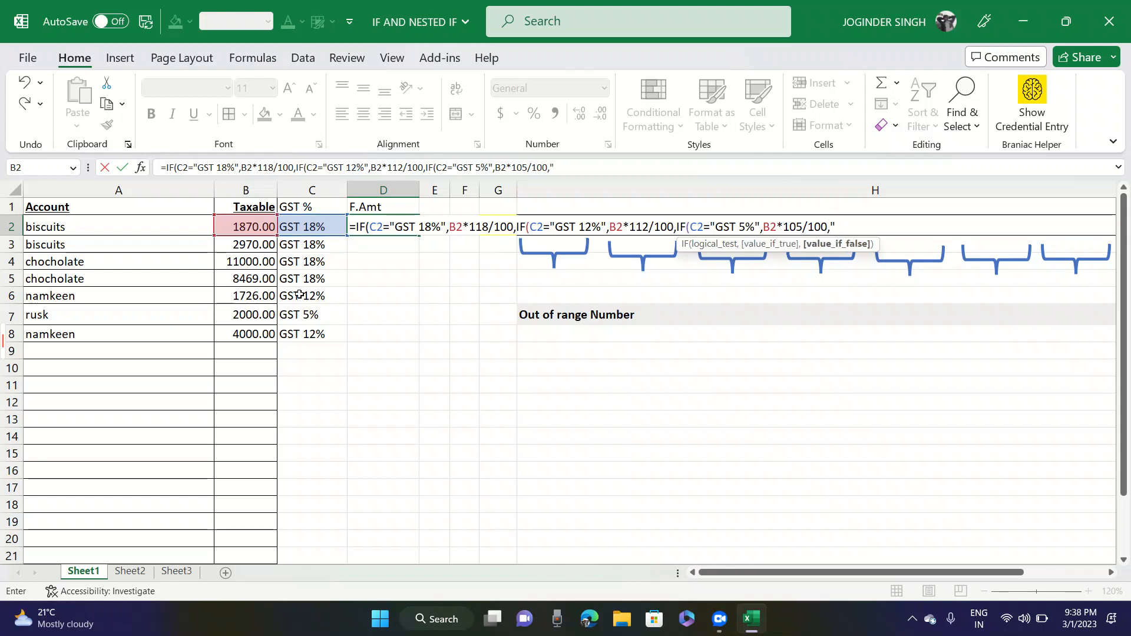
key(Caps_Lock)
text(Che)
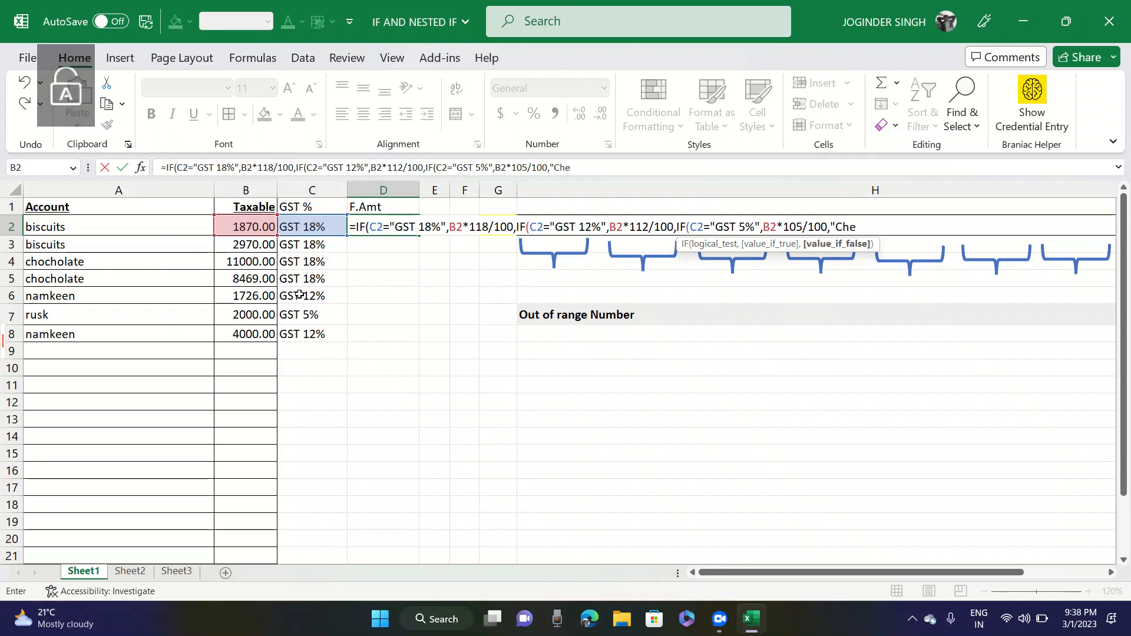
text(ck the)
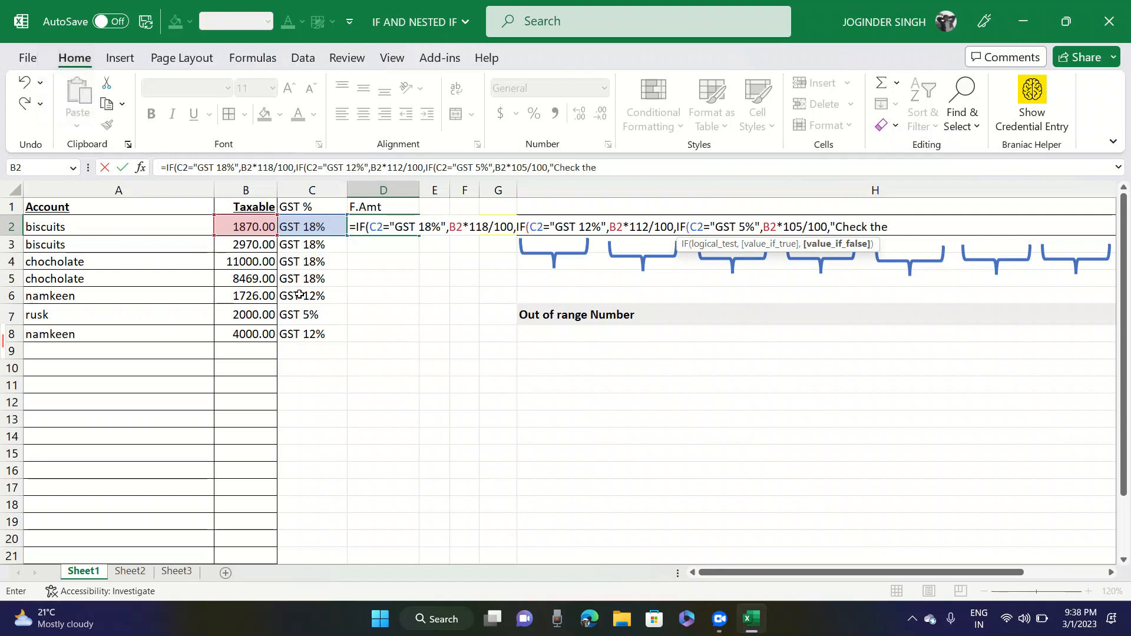
text( Diff")))
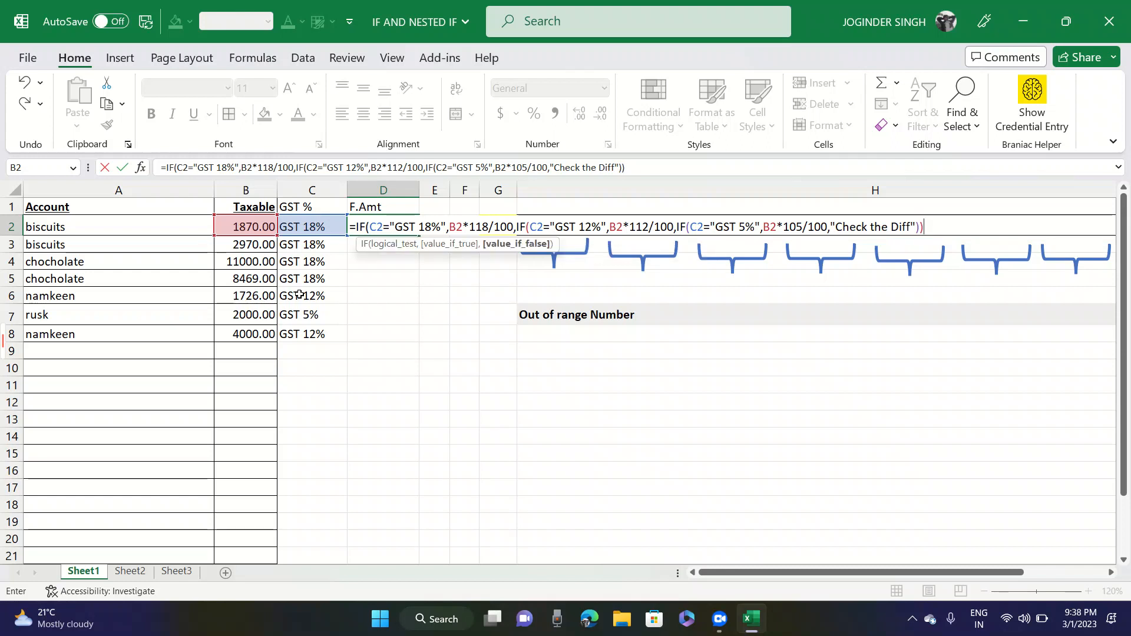
text())
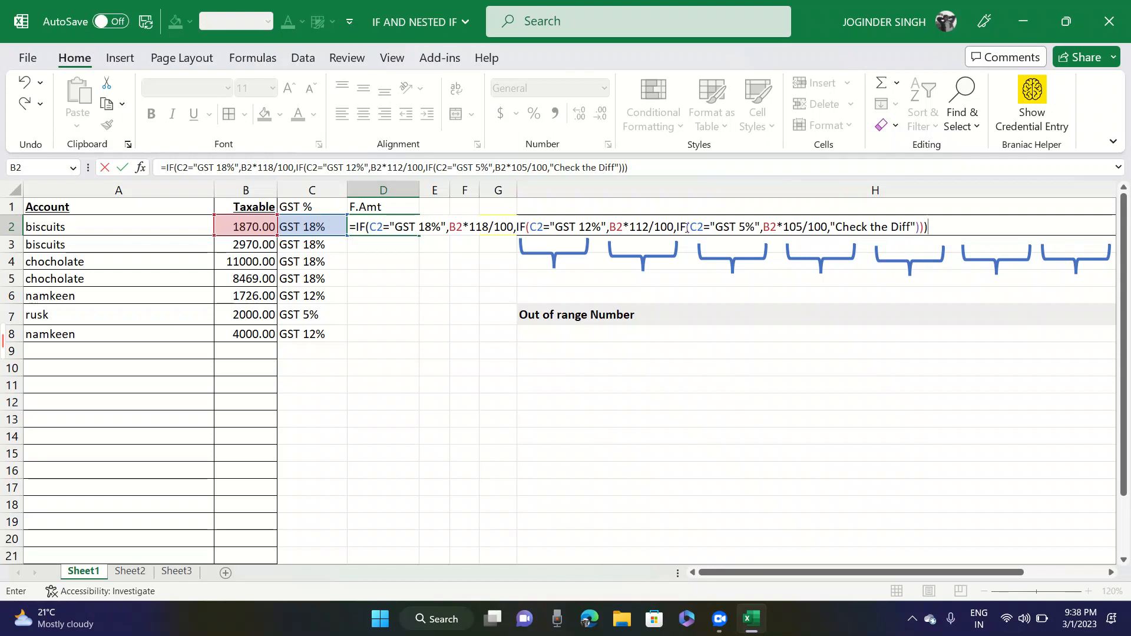
key(ctrl+Return)
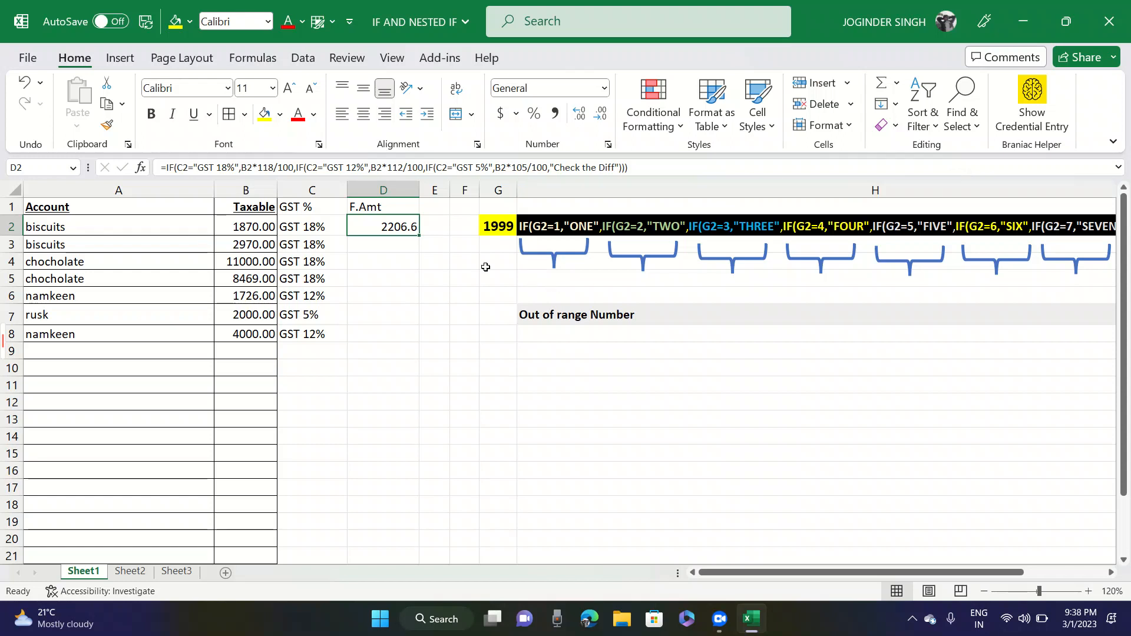
- Check the taxable amount and GST rate behind D2, and fill its formula down through D8
click(258, 227)
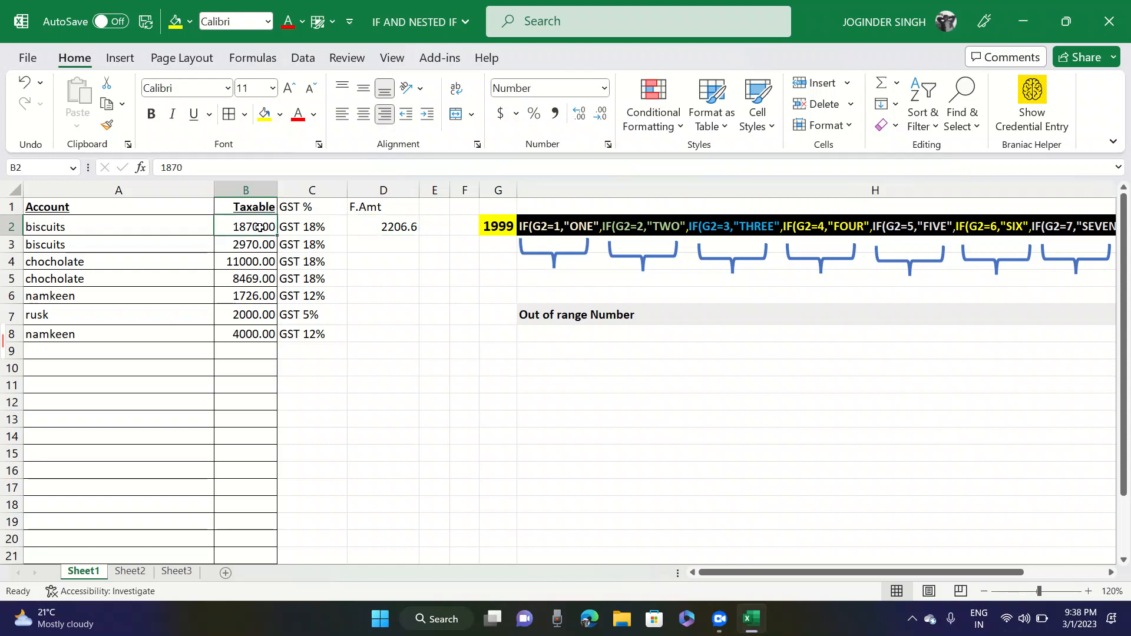
click(387, 222)
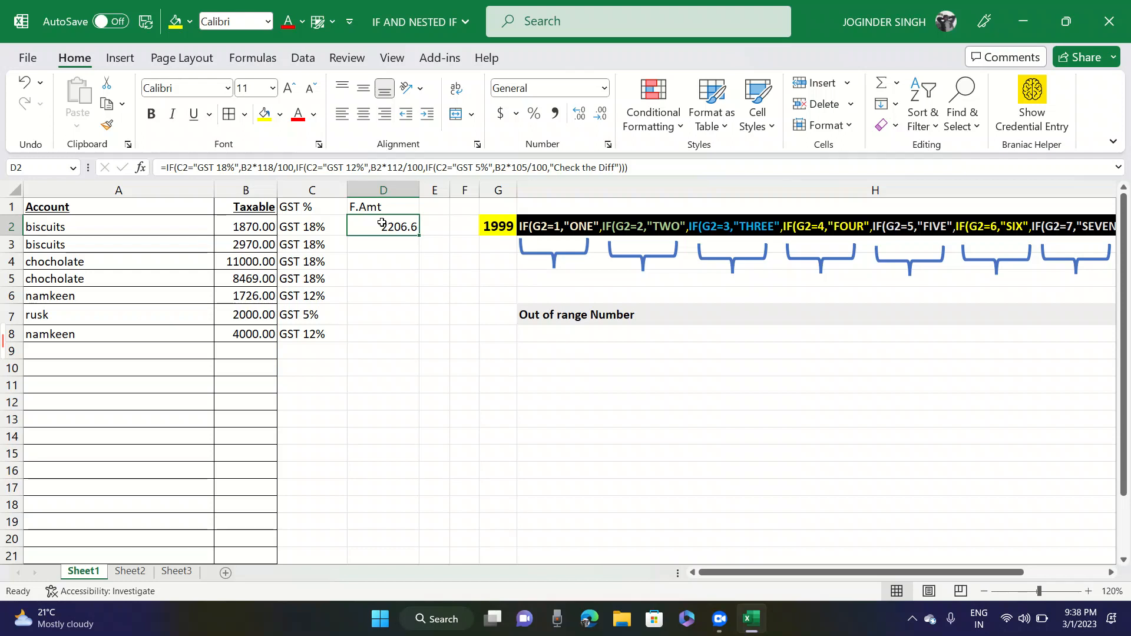
click(328, 228)
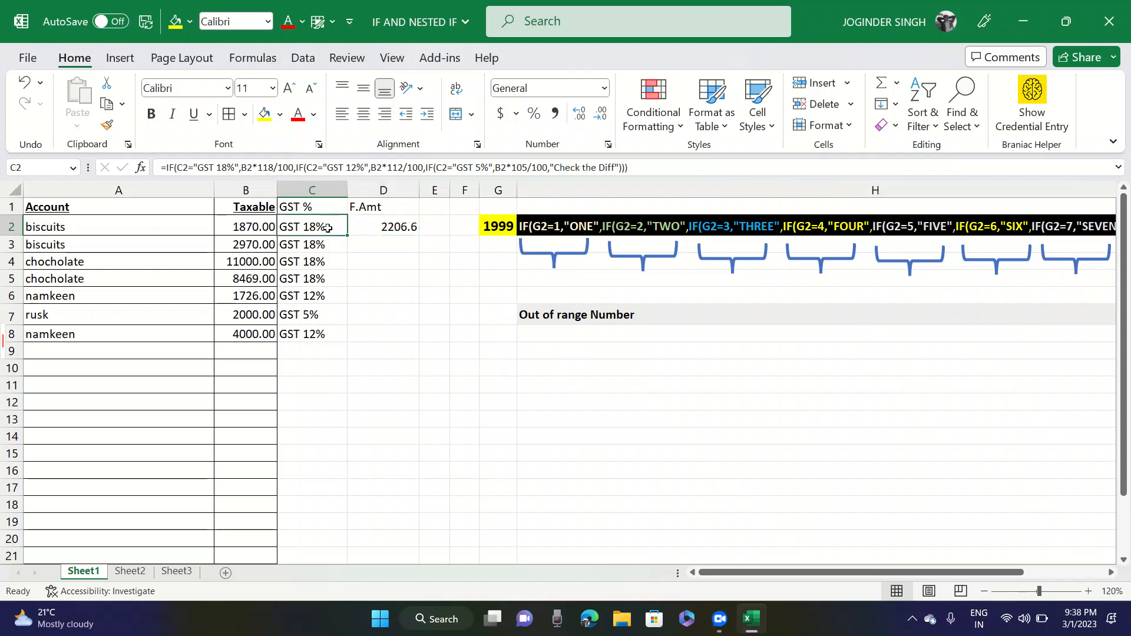
click(364, 229)
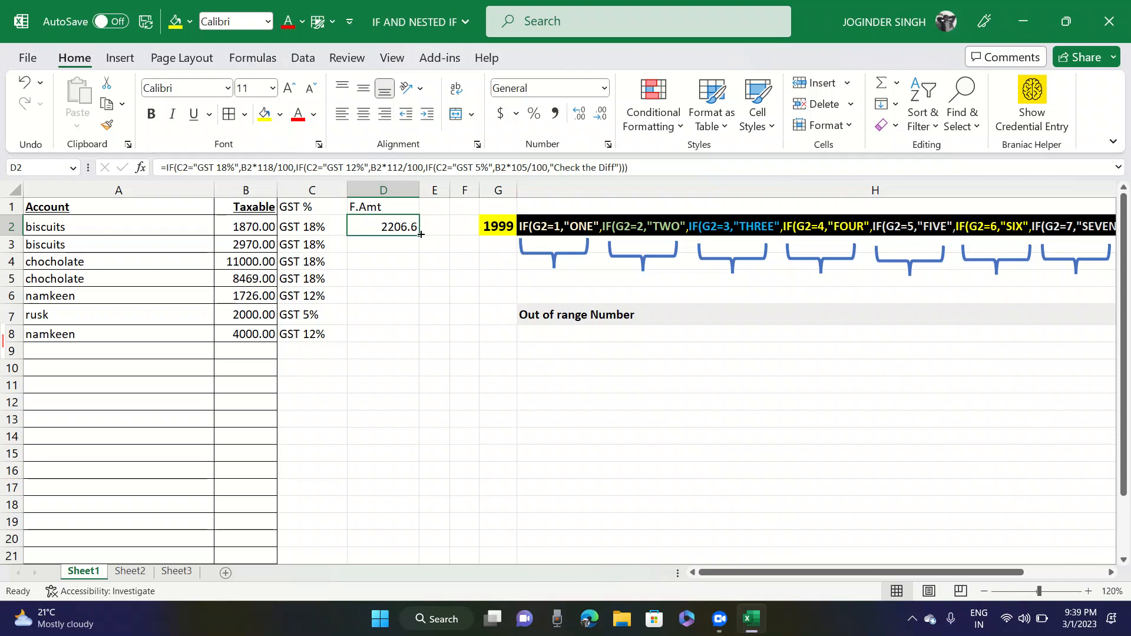
drag(421, 235, 412, 334)
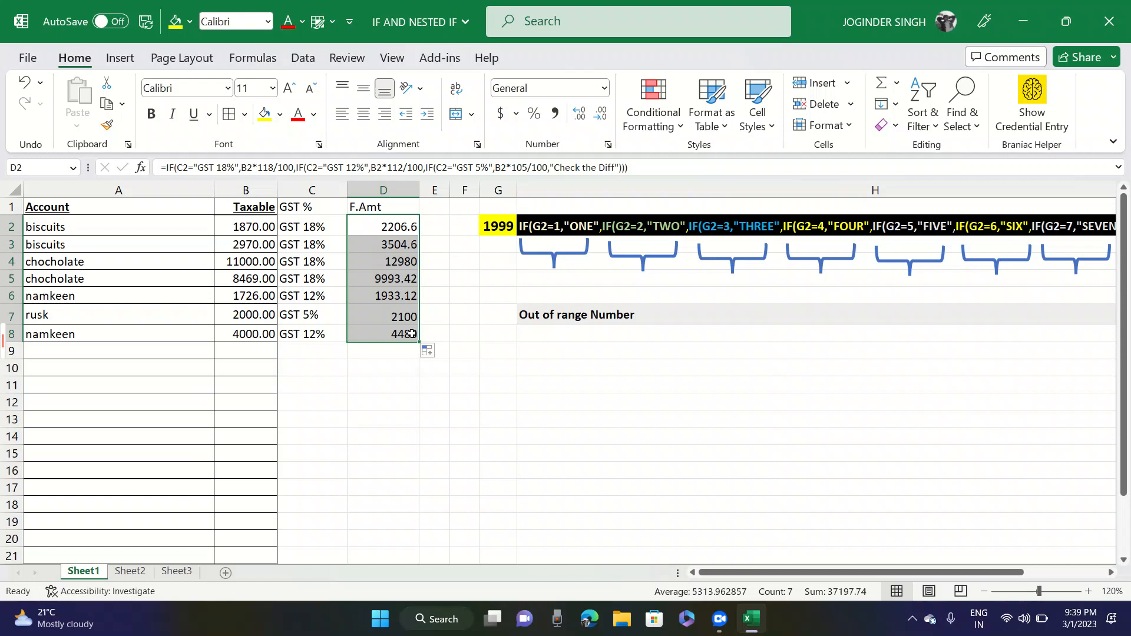
- Compare the taxable amount, GST rate and F.Amt formula of the first chocholate row, B4 to D4
click(245, 262)
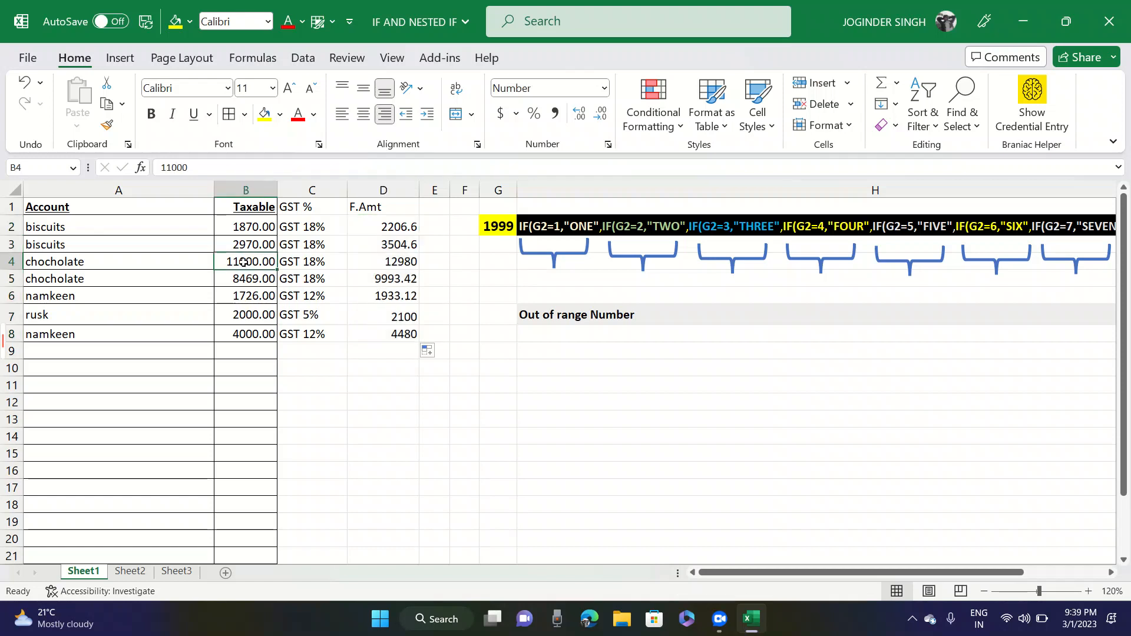
click(297, 263)
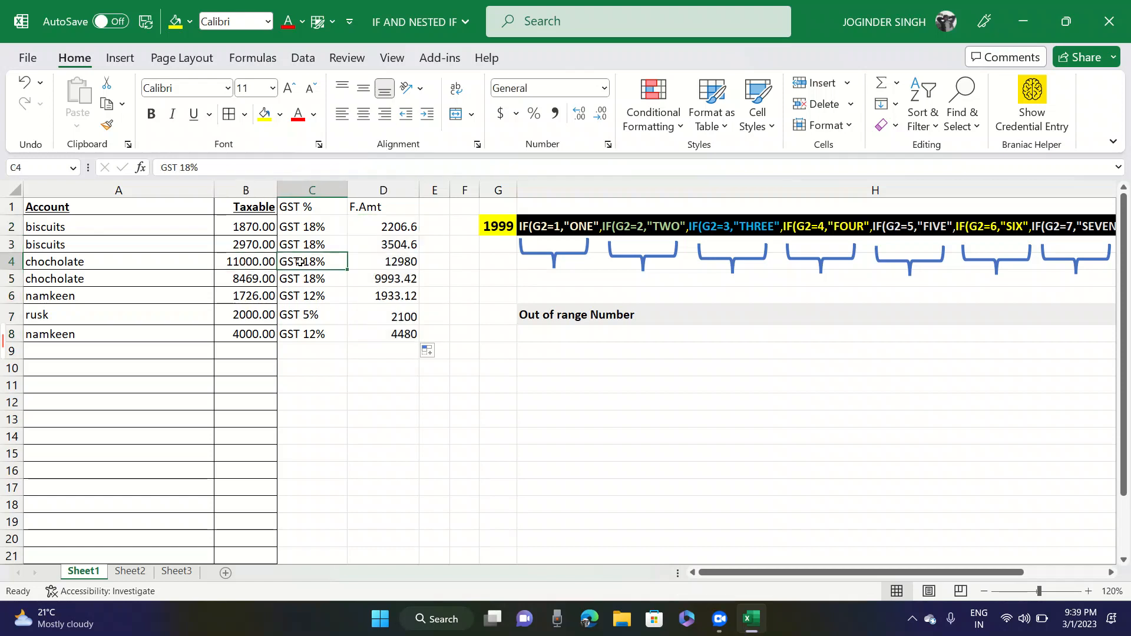
click(380, 263)
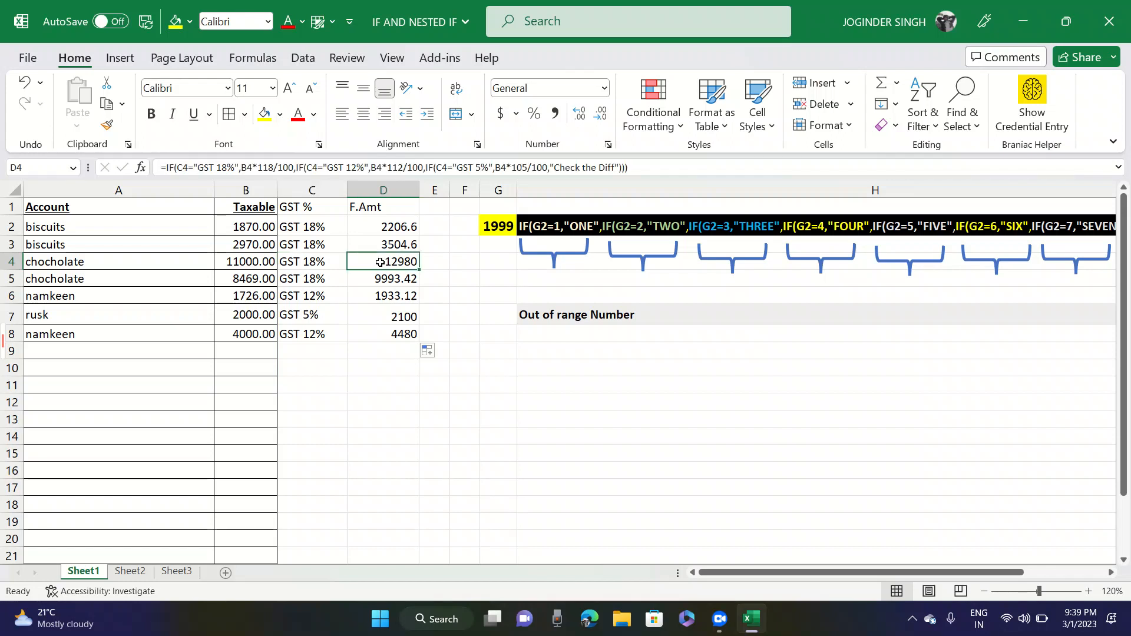
- Check the F.Amt formulas in D4 and D2 against the taxable amounts and GST rate in their rows
click(258, 260)
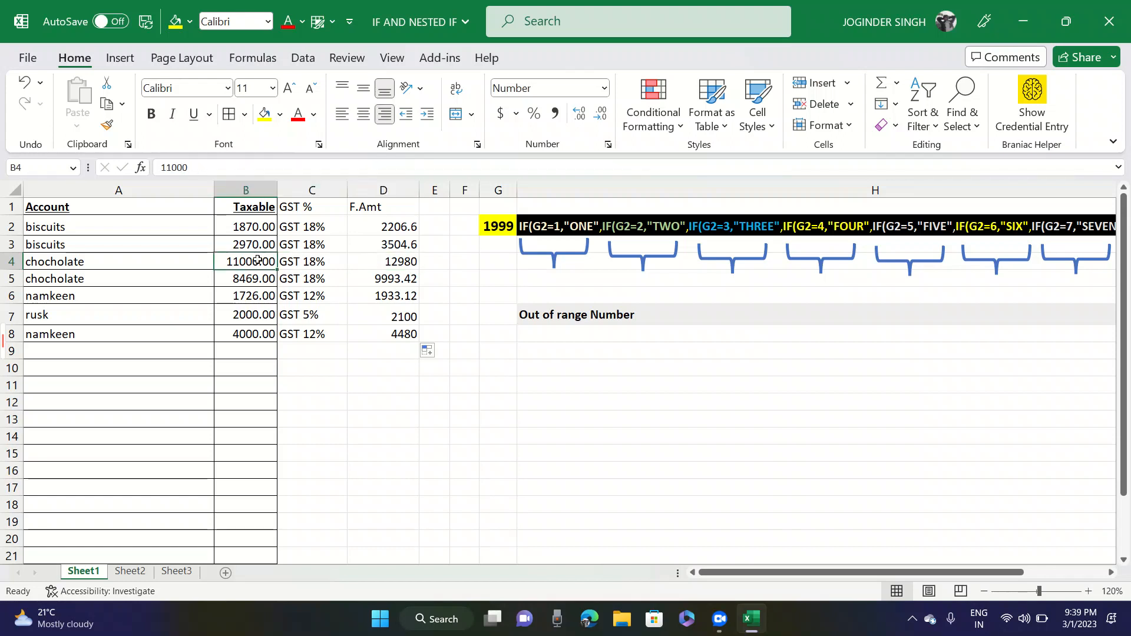
click(378, 263)
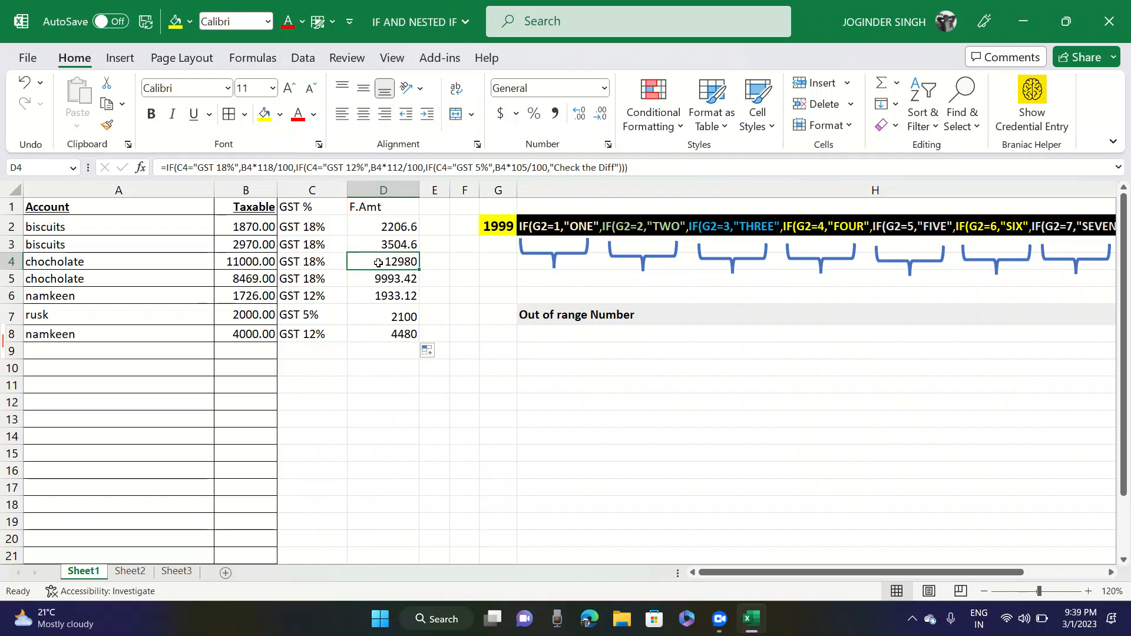
key(Up)
key(Up)
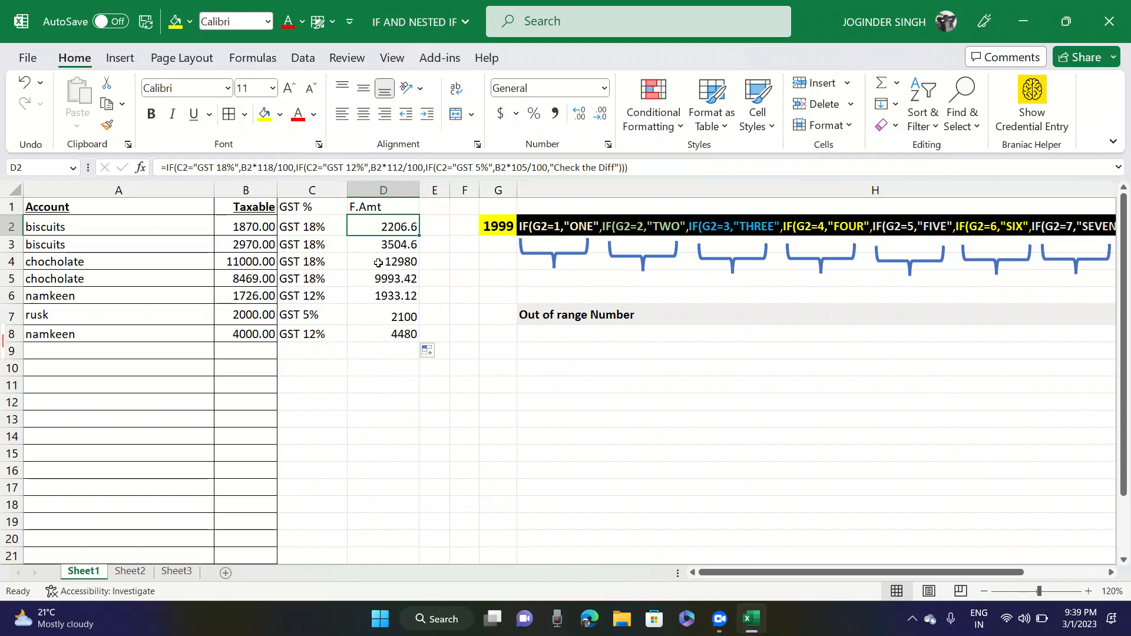
key(F2)
key(Escape)
key(Left)
key(Left)
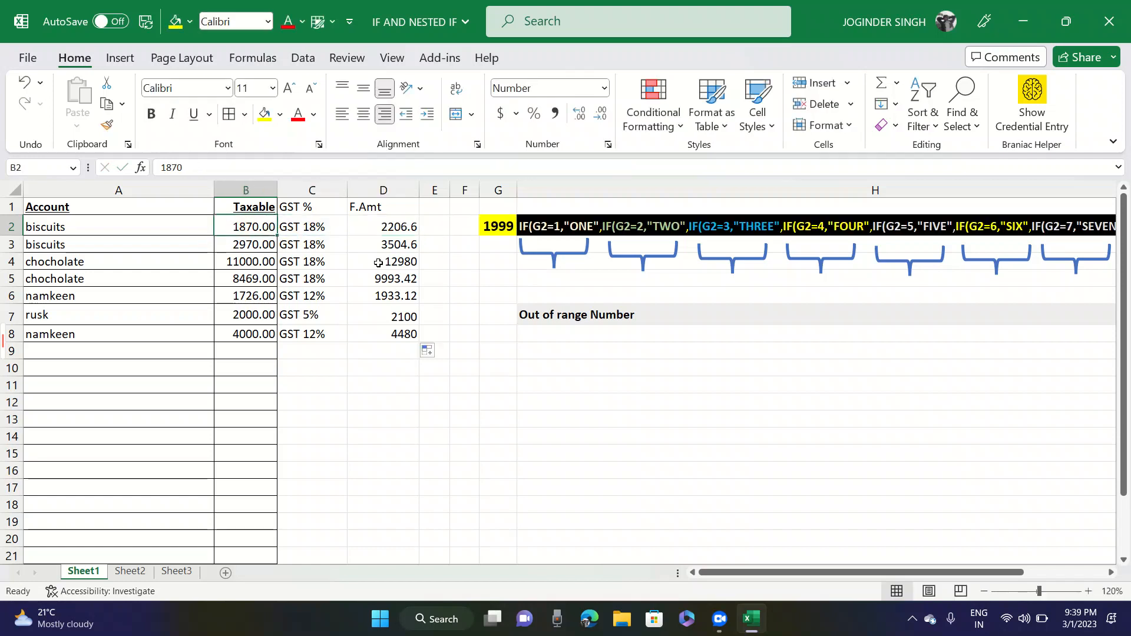
key(Right)
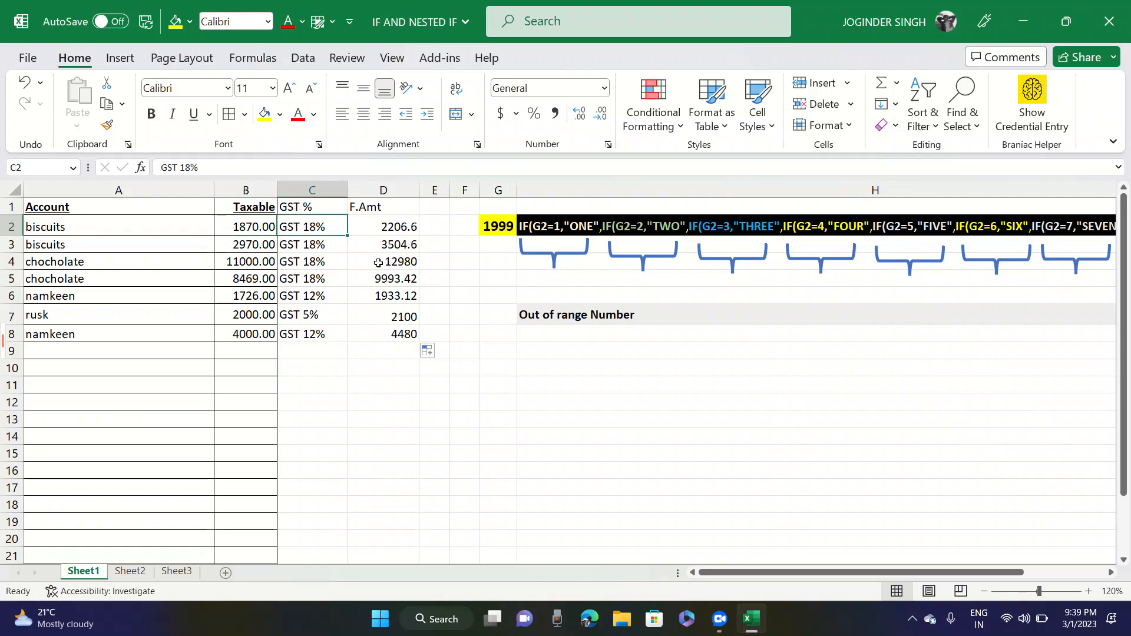
key(Right)
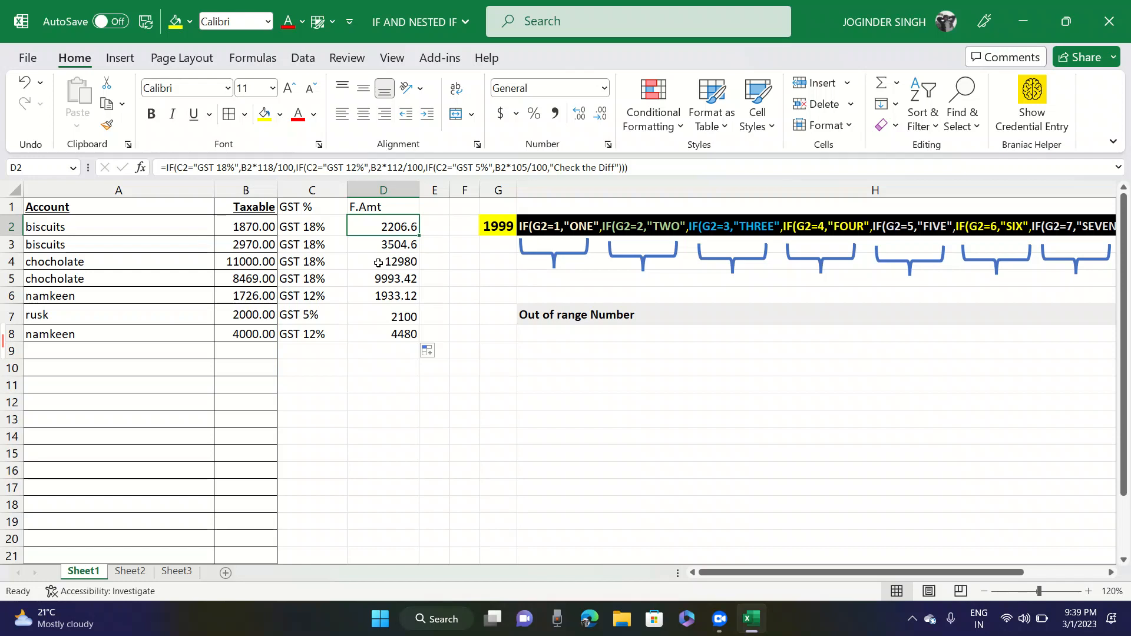
- Examine the GST 18%, GST 12% and GST 5% IF parts of the D2 formula by highlighting each in turn
key(F2)
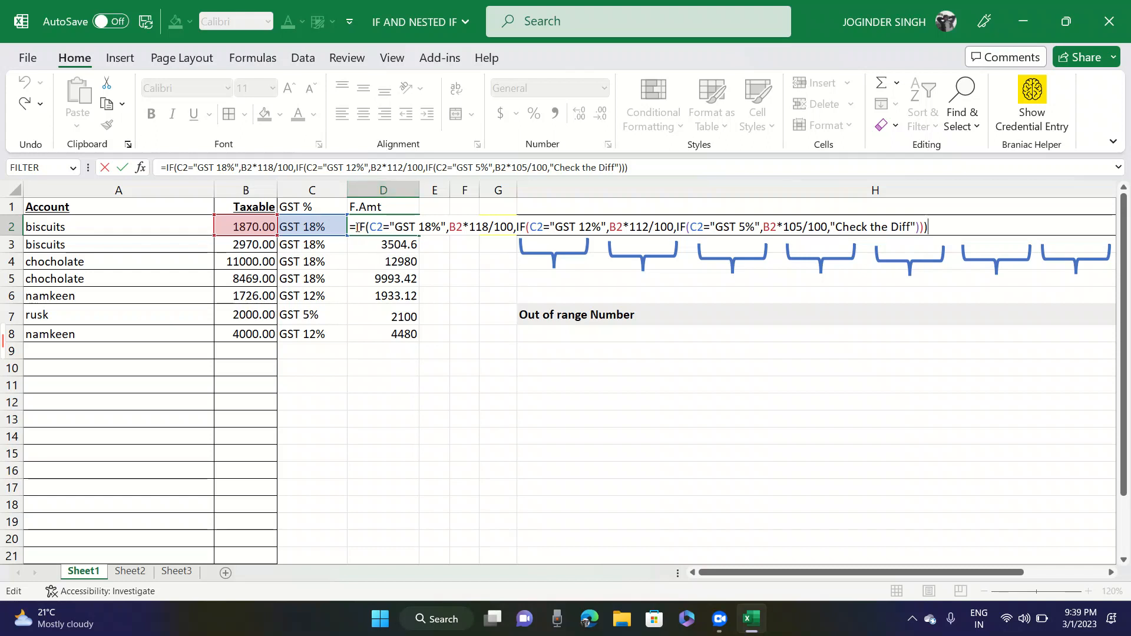
drag(355, 228, 514, 230)
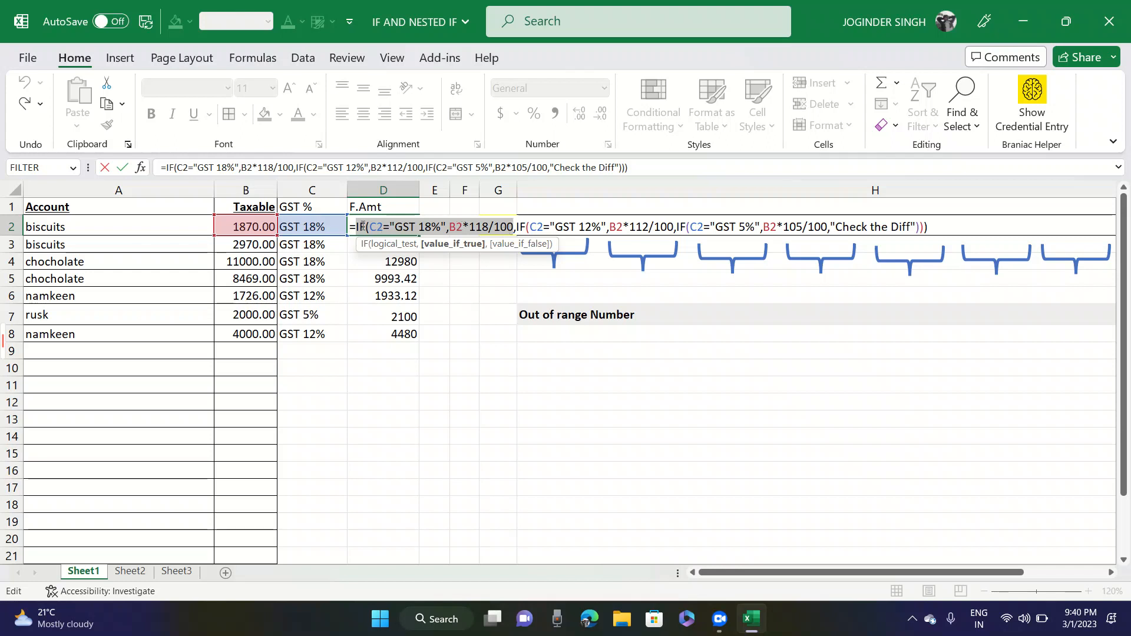
drag(517, 229, 675, 230)
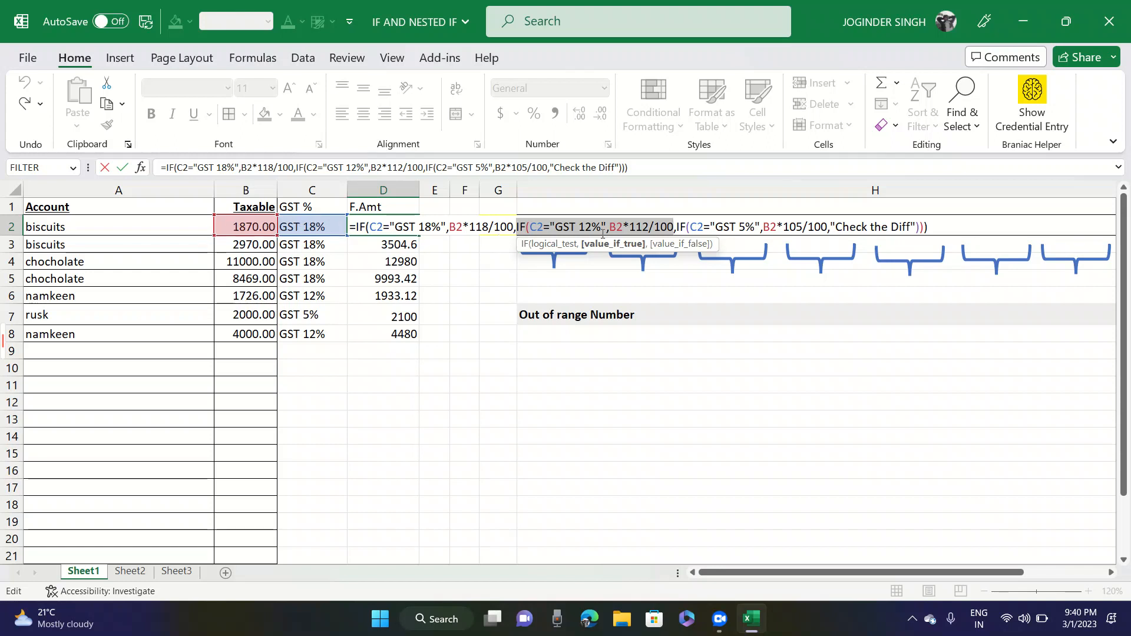
click(677, 227)
drag(678, 224, 828, 223)
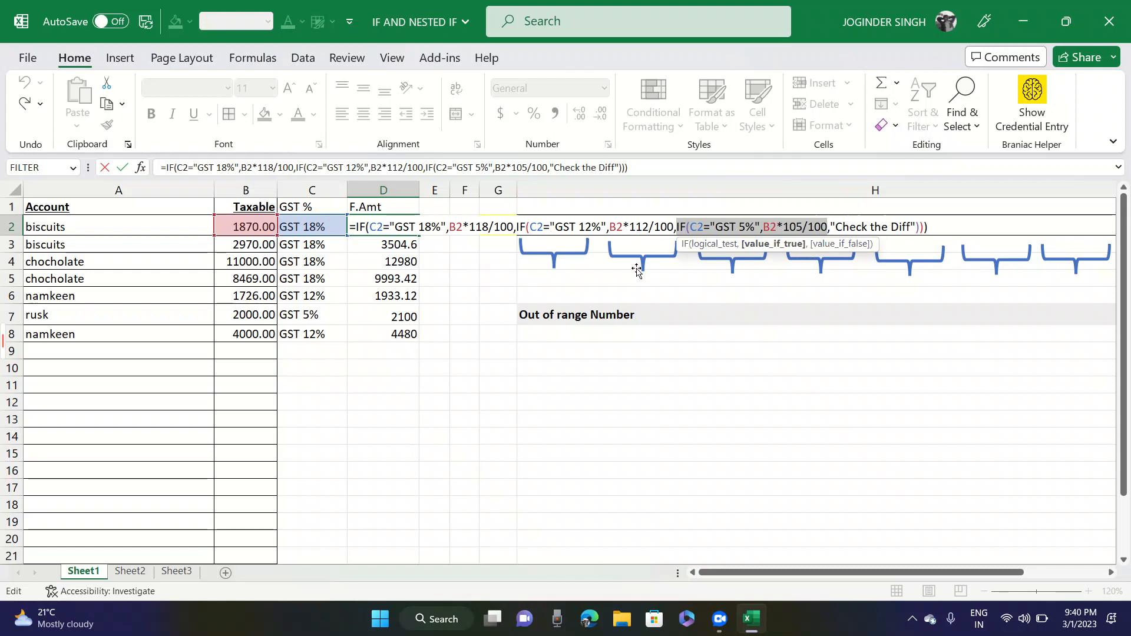
key(Escape)
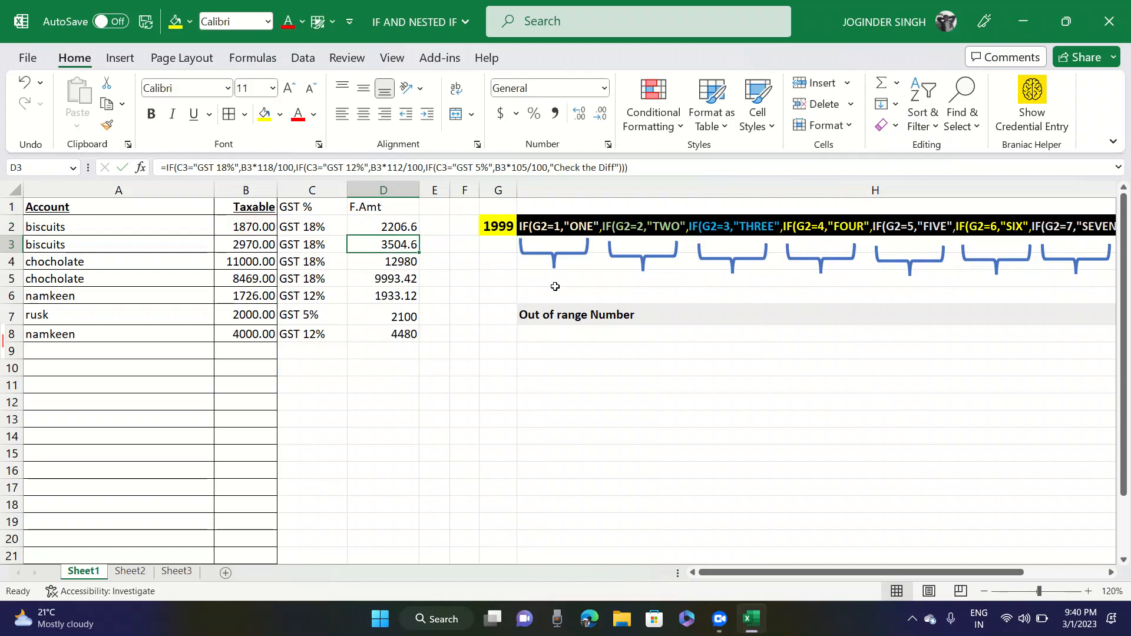
- Change the rusk row's rate in C7 to GST 4% and widen column D to fit the text in D7
click(330, 319)
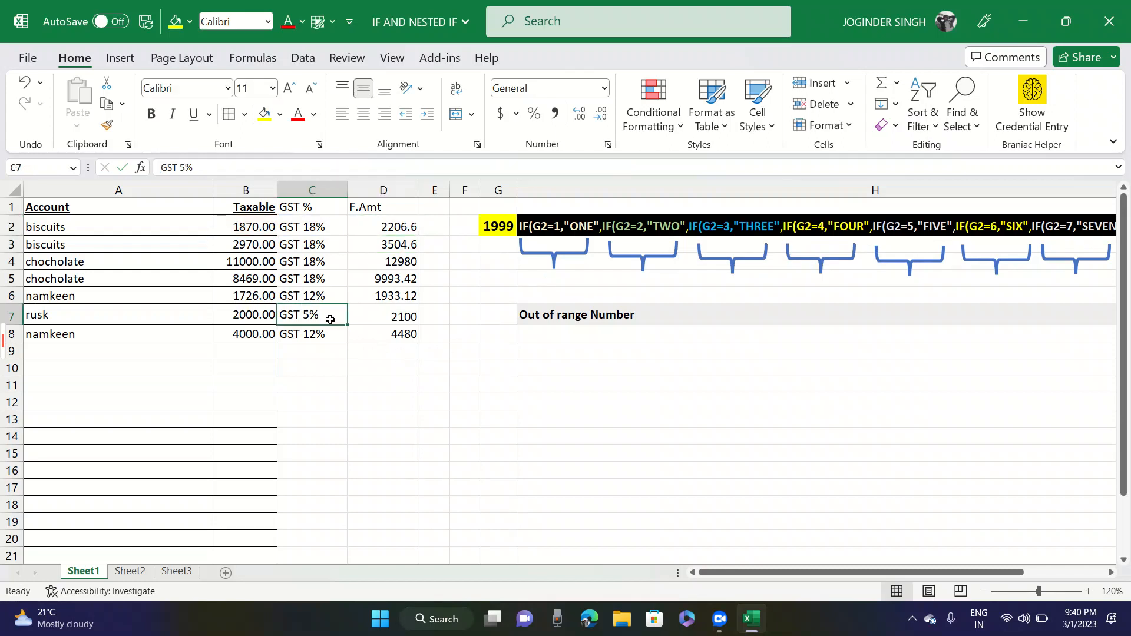
double_click(330, 319)
key(Left)
key(shift+Left)
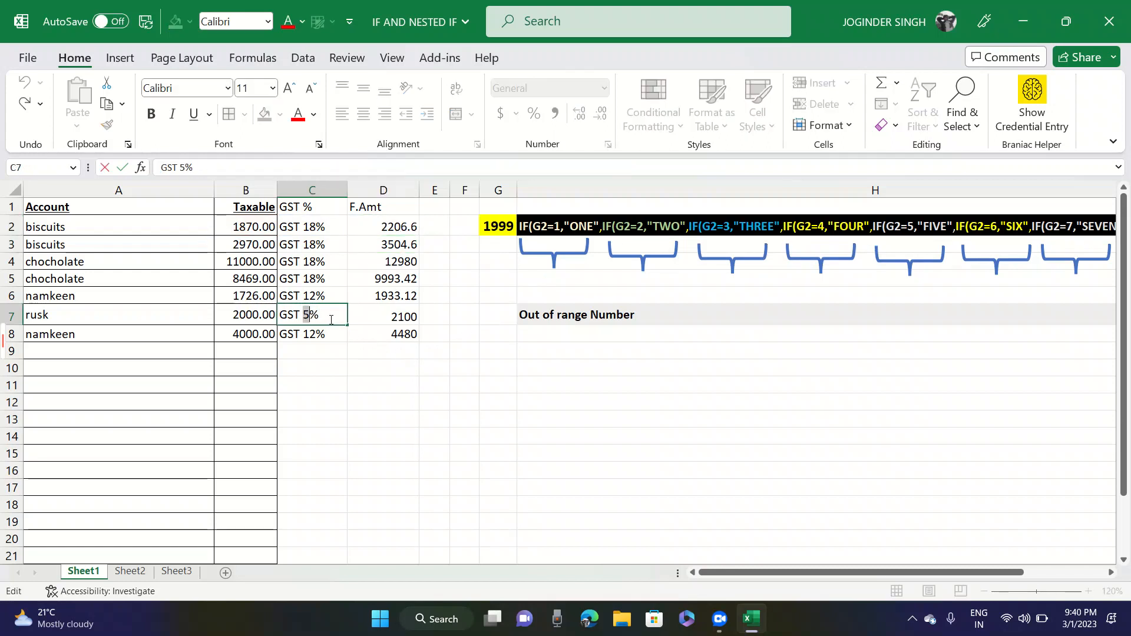
text(4)
key(Return)
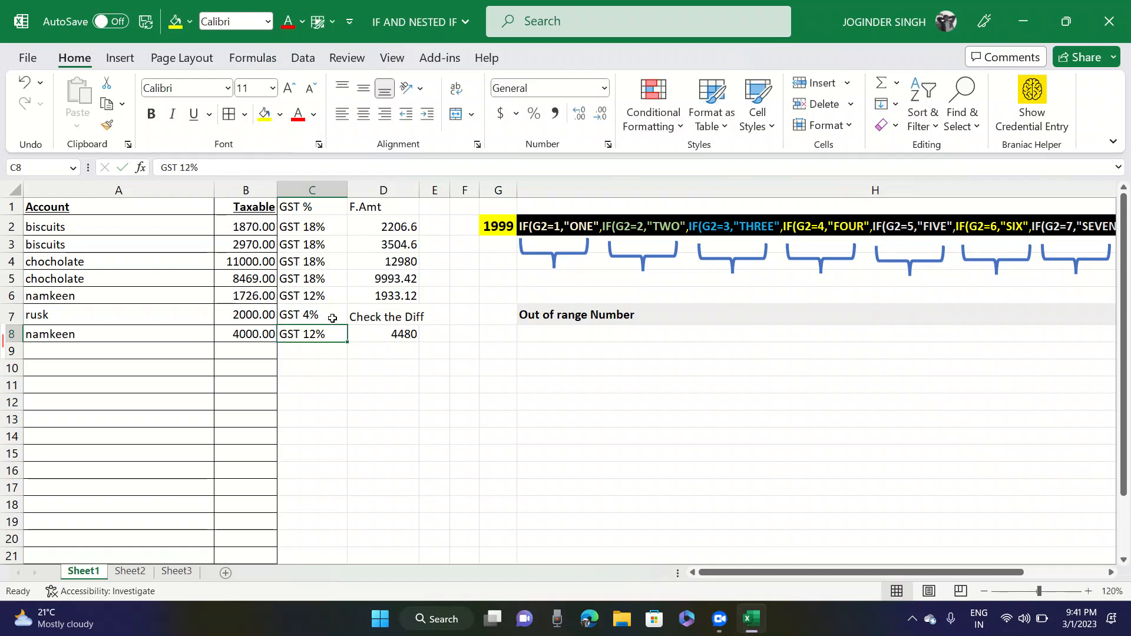
click(382, 317)
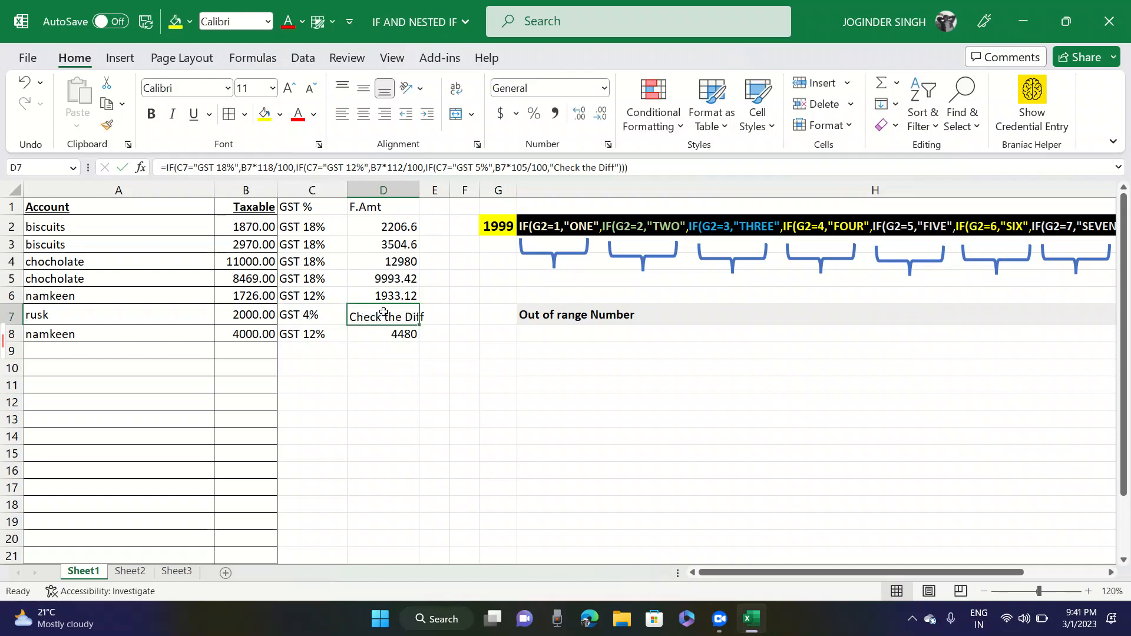
drag(423, 193, 432, 193)
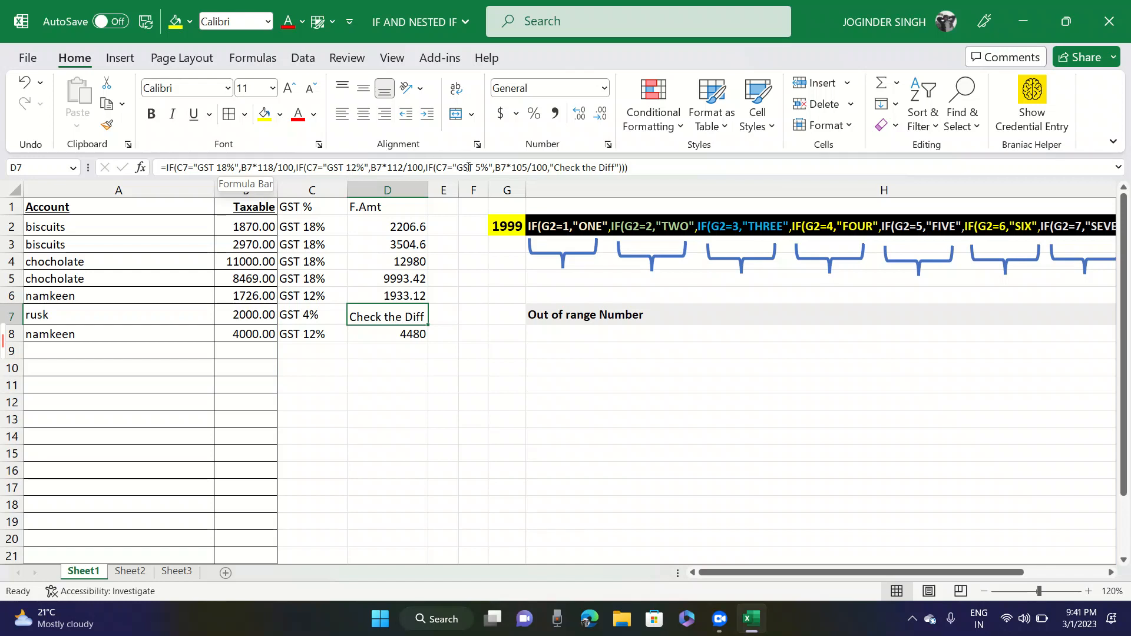
- Compare the rusk row's GST rate in C7 with its F.Amt formula in D7, and switch to Sheet3
click(313, 307)
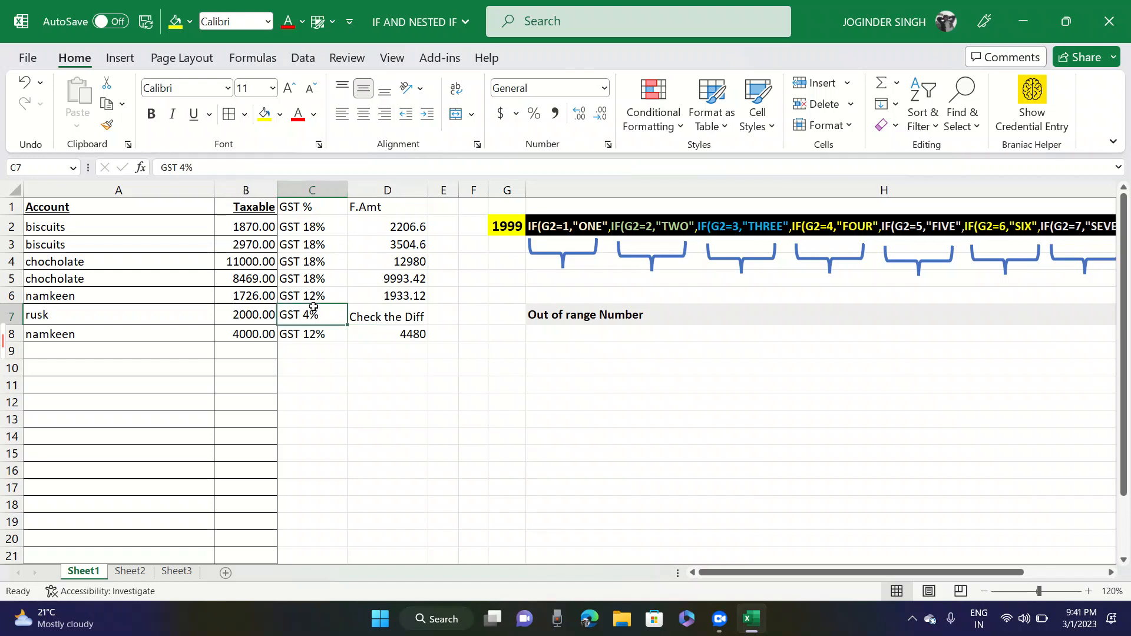
click(356, 316)
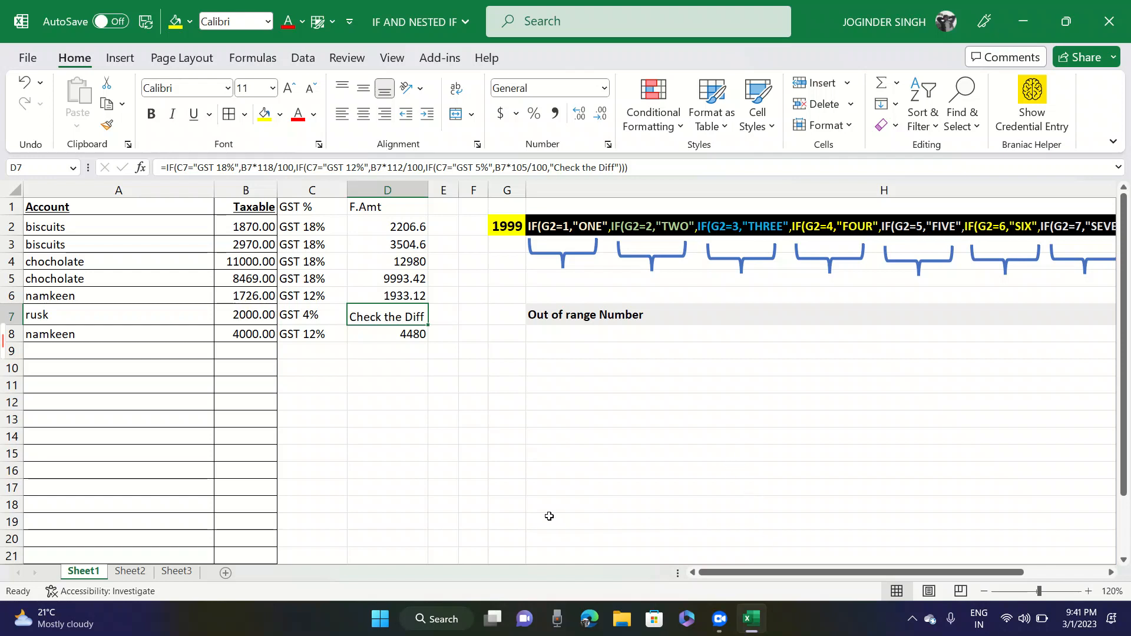
click(317, 315)
click(371, 315)
click(177, 570)
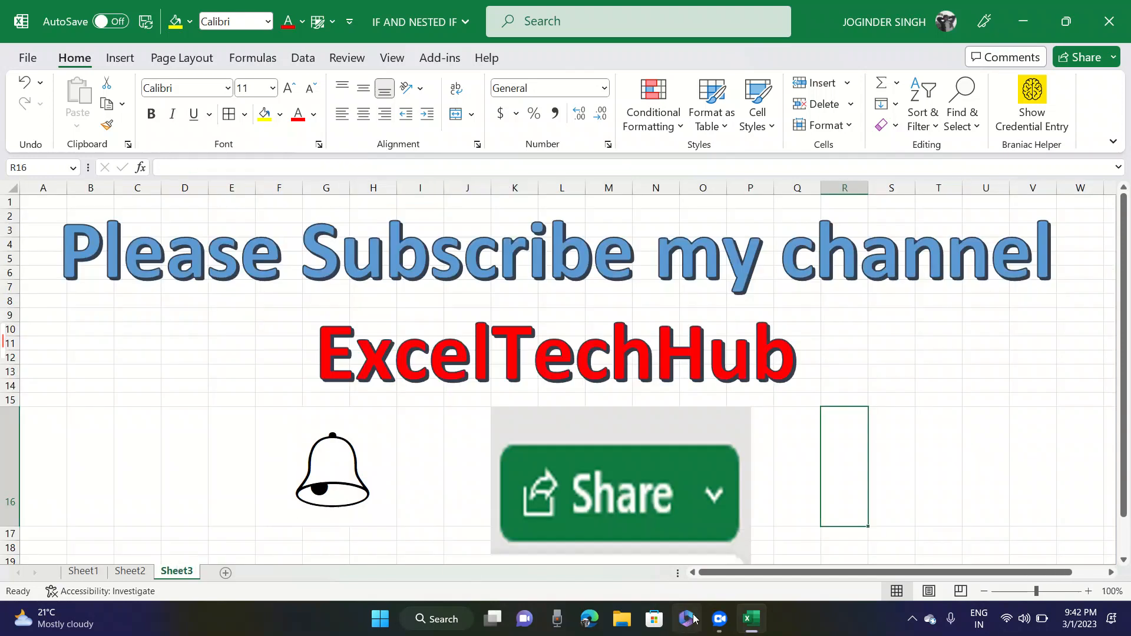